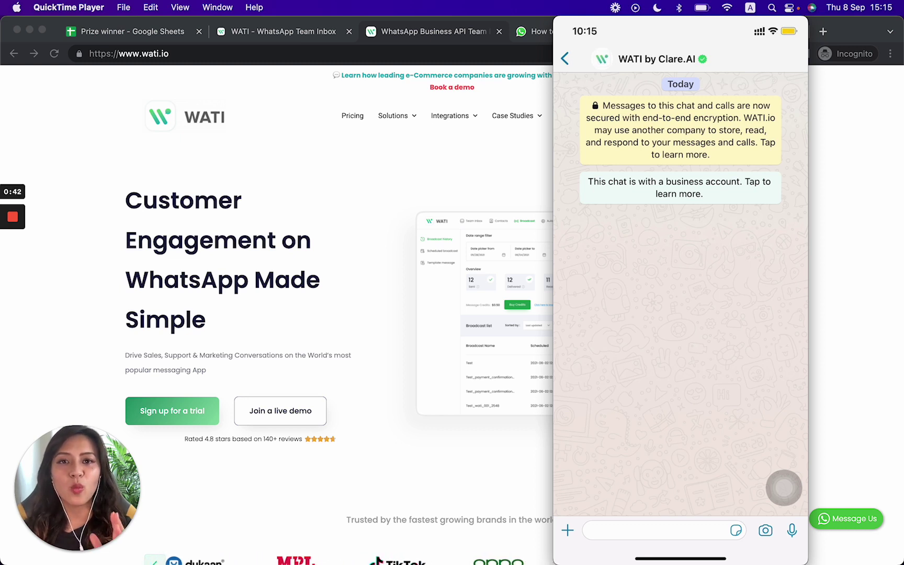
Play and pause the List message demo video, then bring up the WATI homepage chat widget
mouse_move(623, 316)
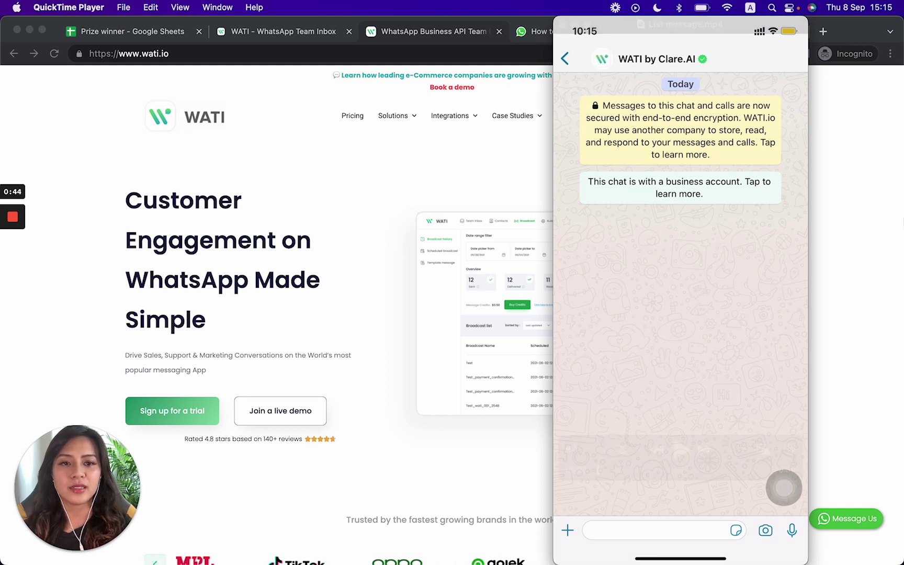
click(680, 450)
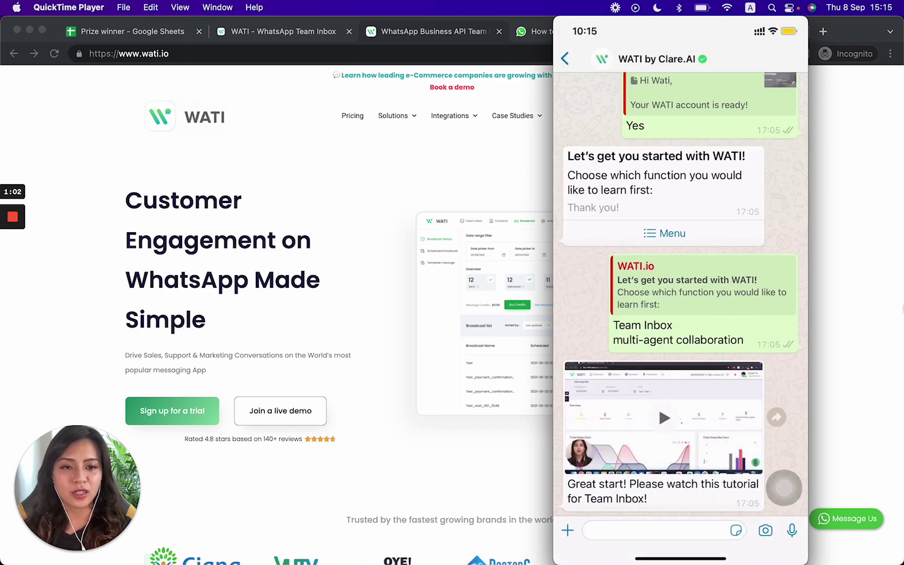
mouse_move(719, 451)
click(688, 451)
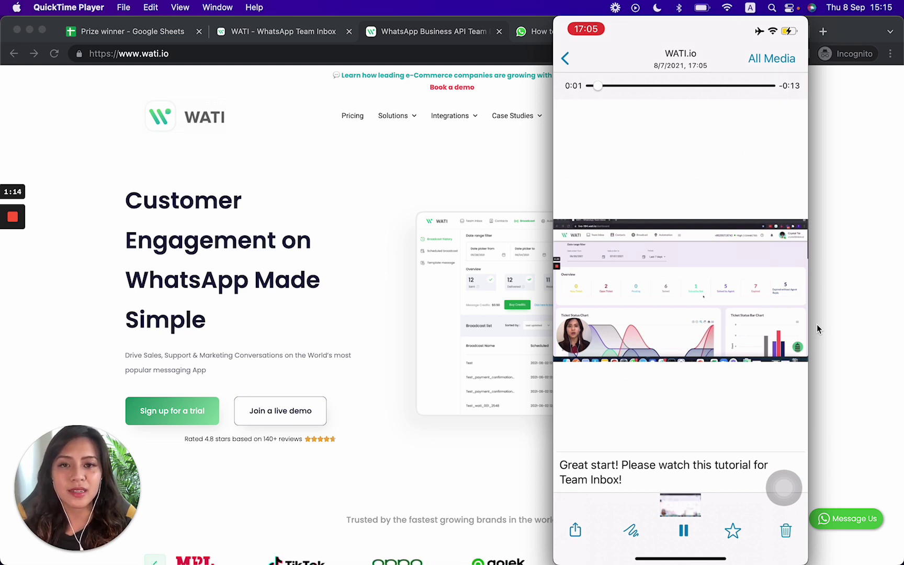
click(490, 193)
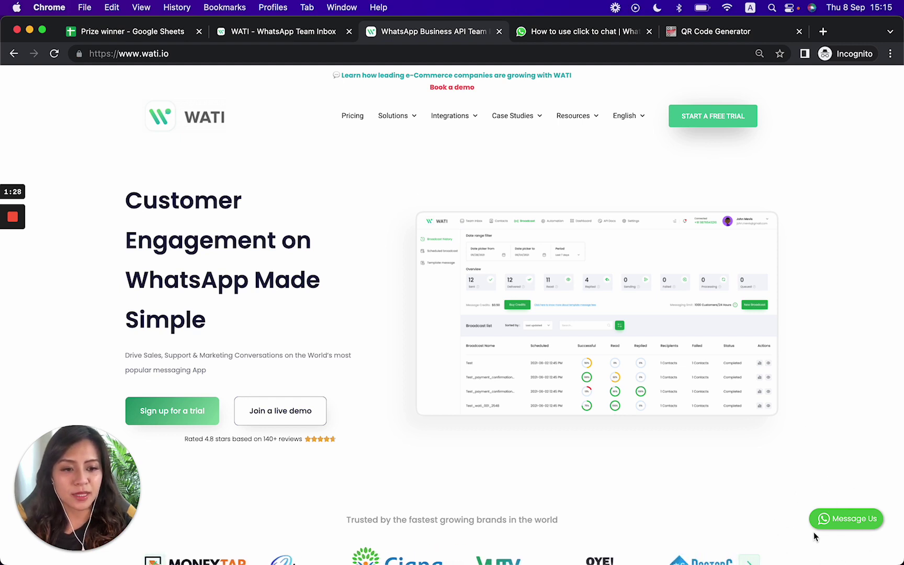
click(836, 528)
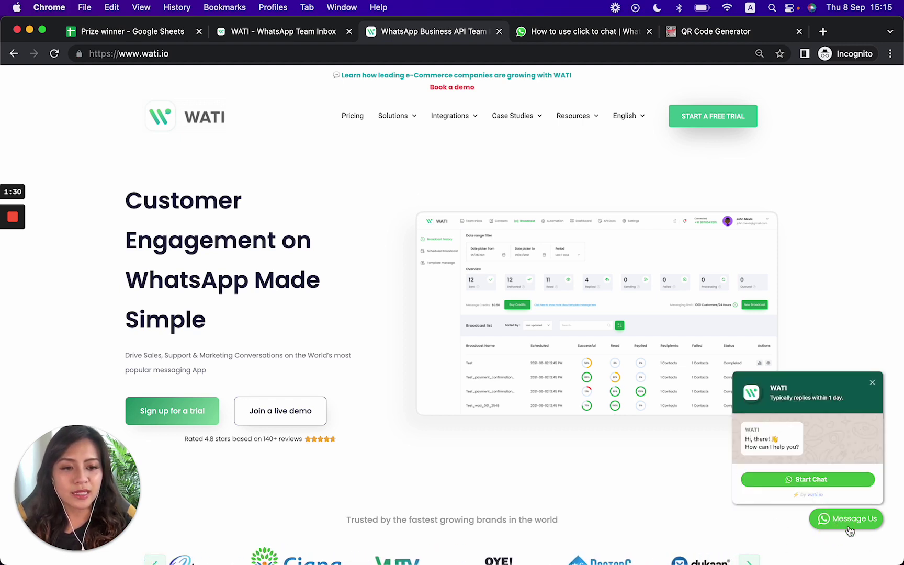
Start a WhatsApp chat from the widget, then open the footer's WhatsApp Chat Button generator
click(820, 479)
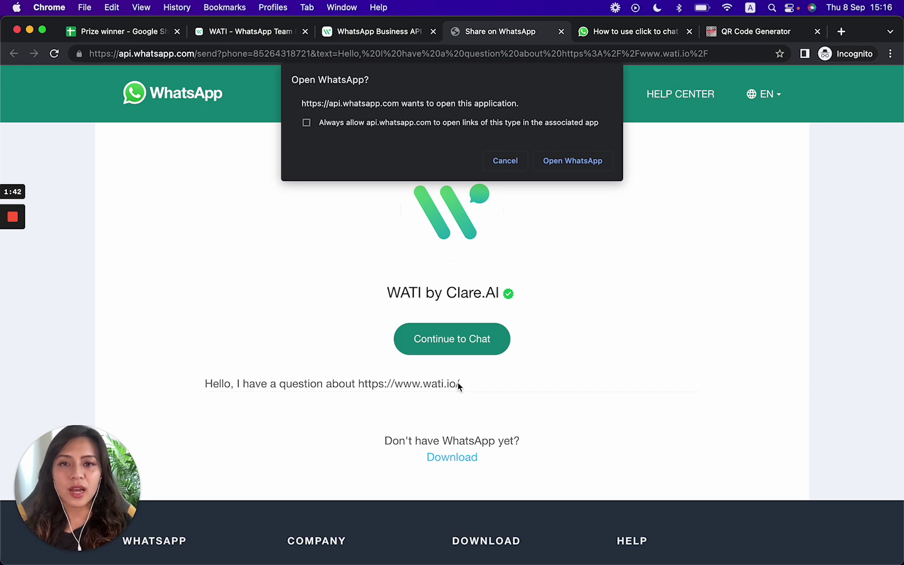
click(407, 32)
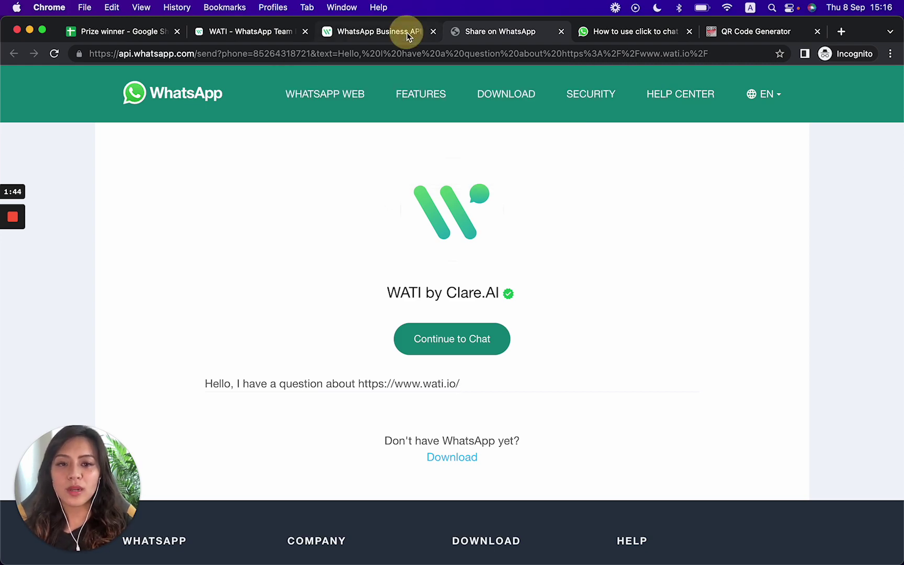
scroll(695, 368, down, 20)
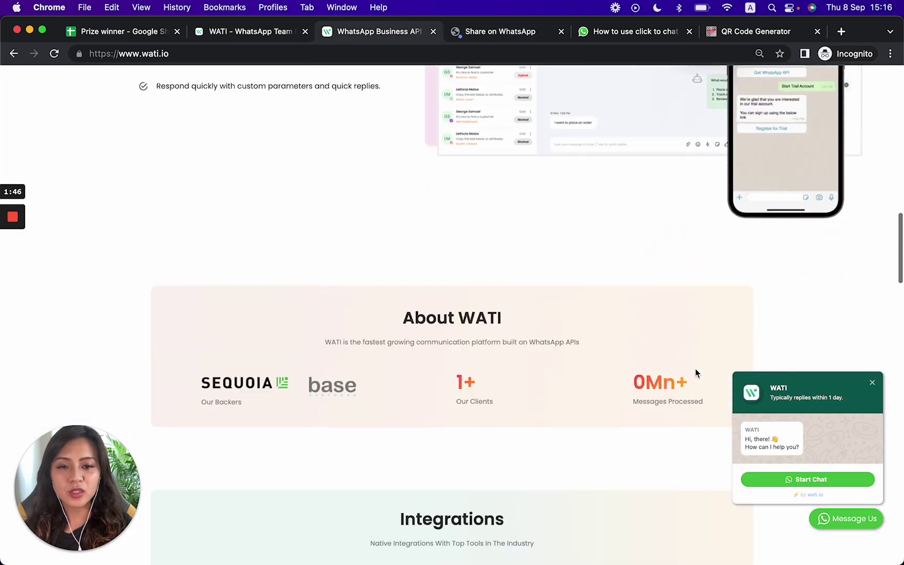
scroll(694, 371, down, 6)
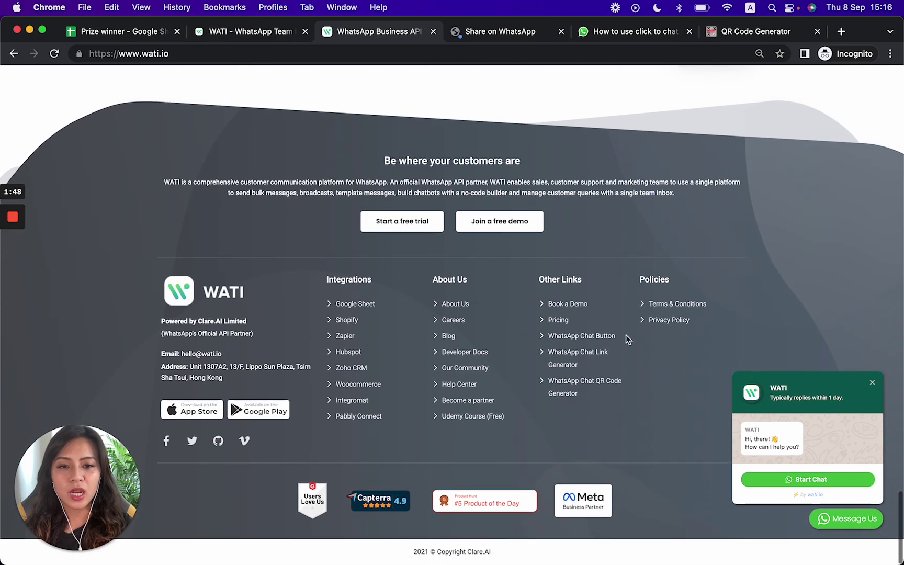
click(589, 340)
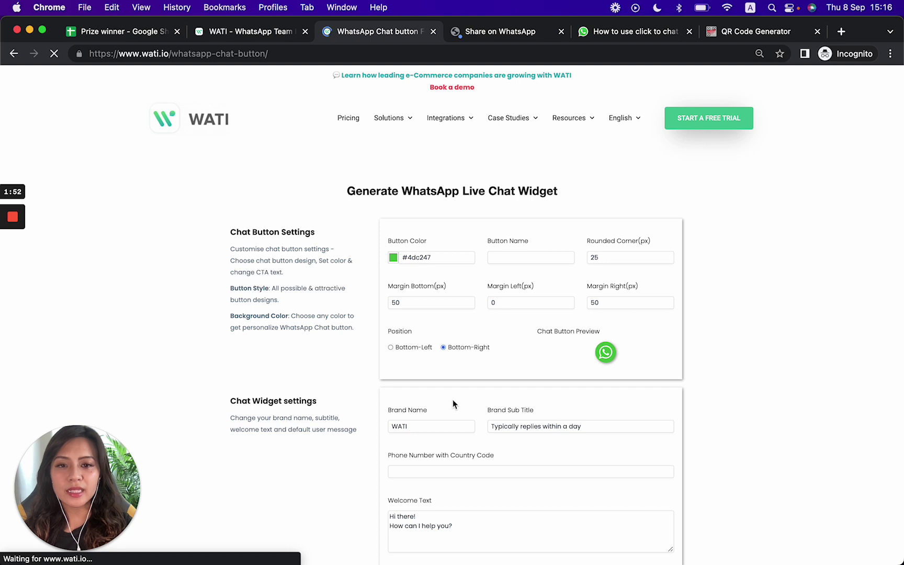
Replace the chat widget's default Welcome Text with 'Prize'
scroll(452, 399, down, 8)
scroll(452, 399, up, 4)
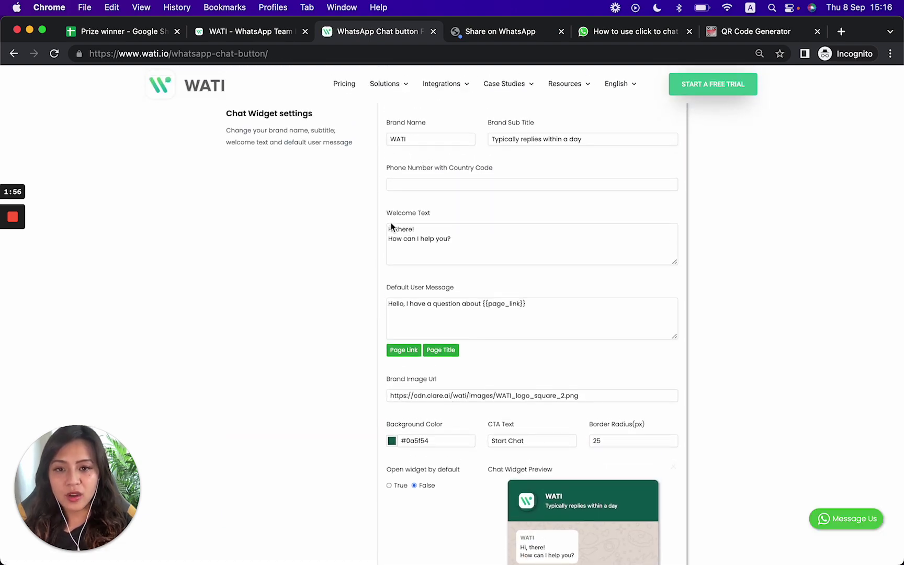
drag(455, 251, 382, 228)
click(380, 228)
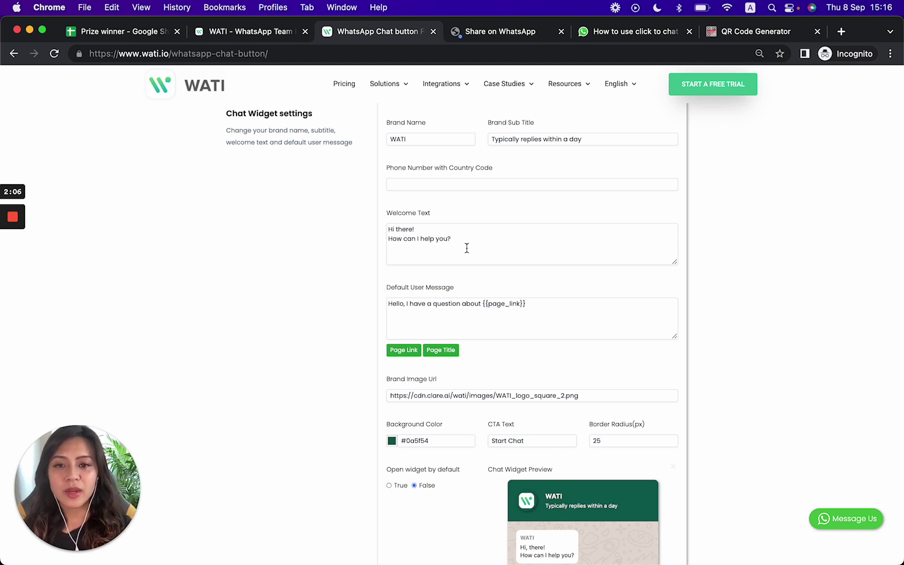
drag(469, 246, 368, 228)
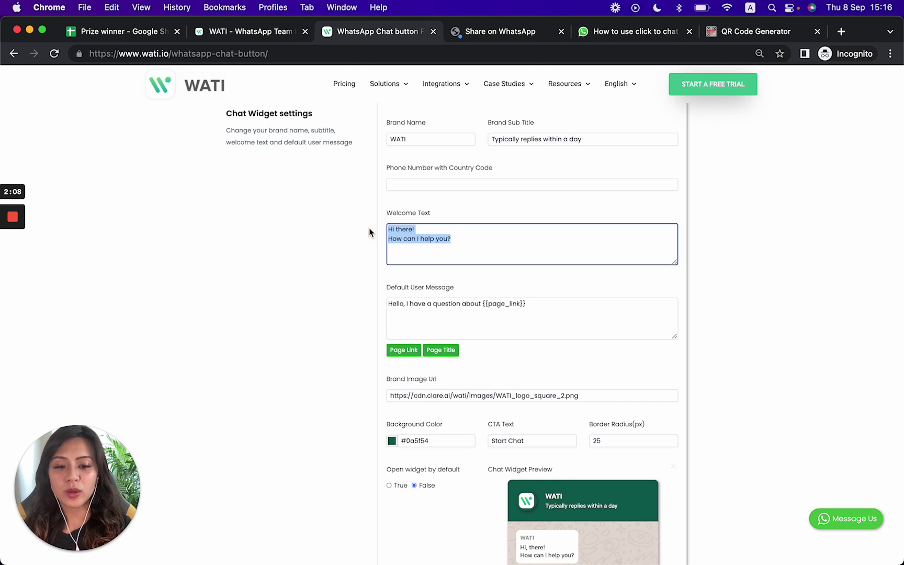
text(Pri)
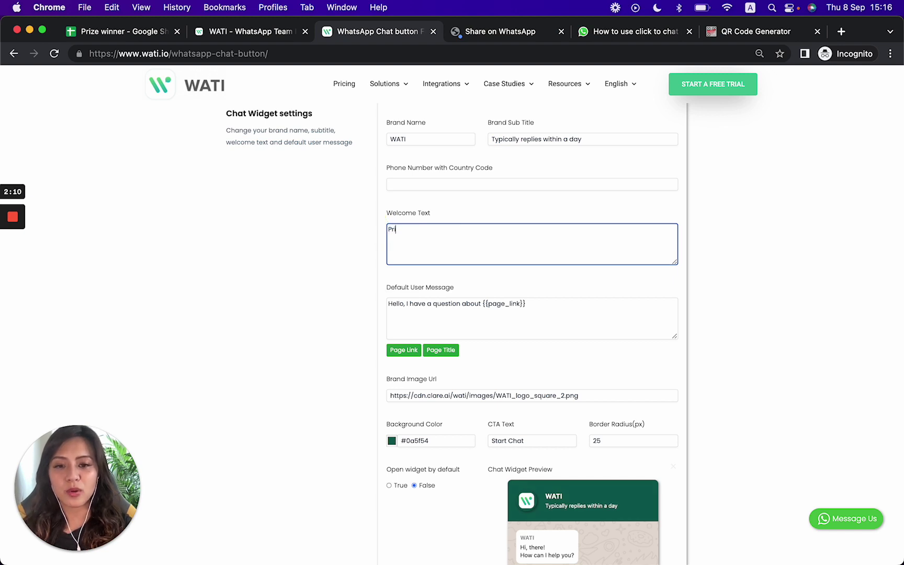
text(ze)
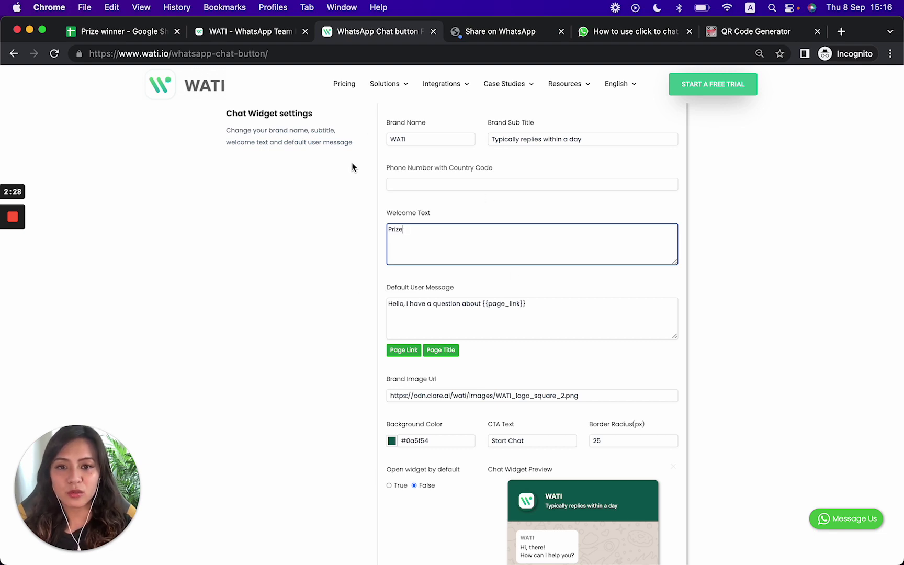
mouse_move(10, 223)
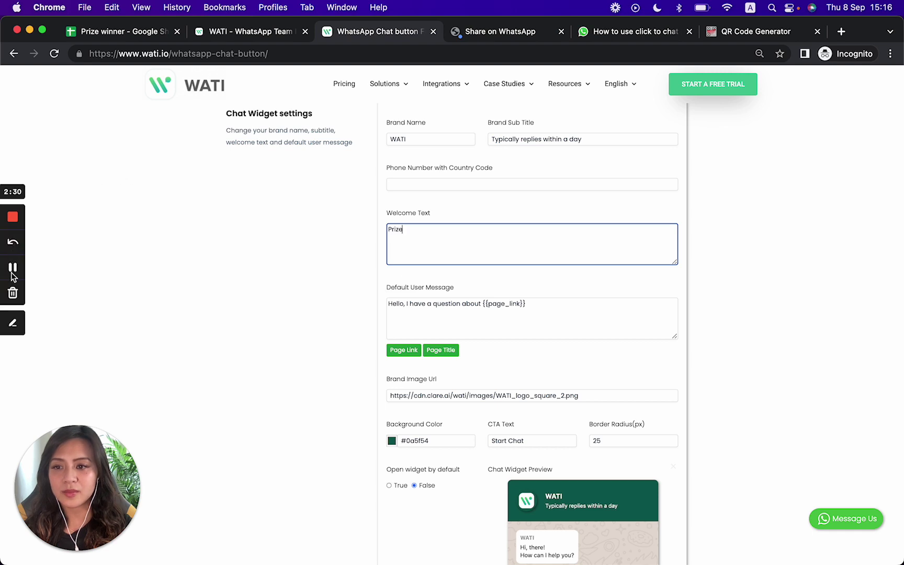
click(13, 267)
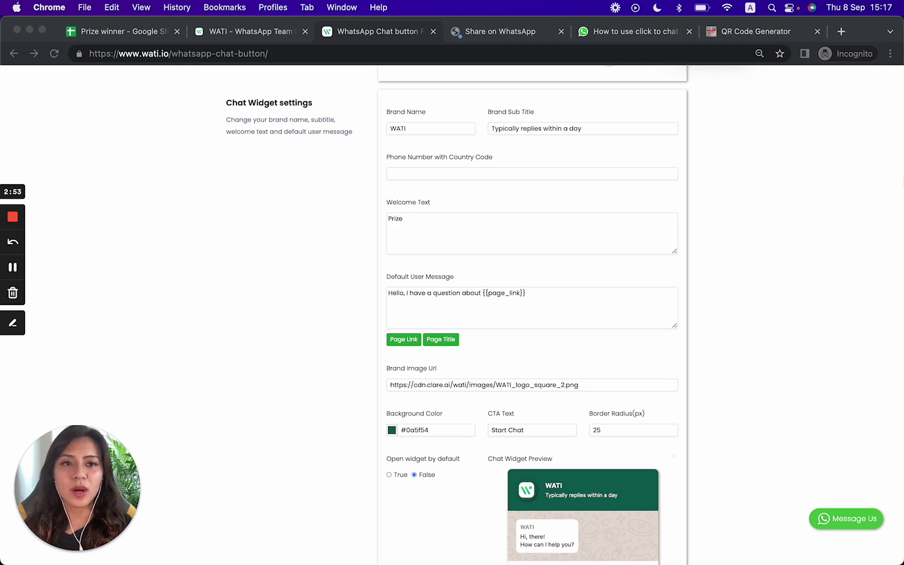
Copy the click-to-chat article's example wa.me link up to 'text='
click(647, 39)
scroll(616, 308, down, 1)
scroll(616, 308, up, 1)
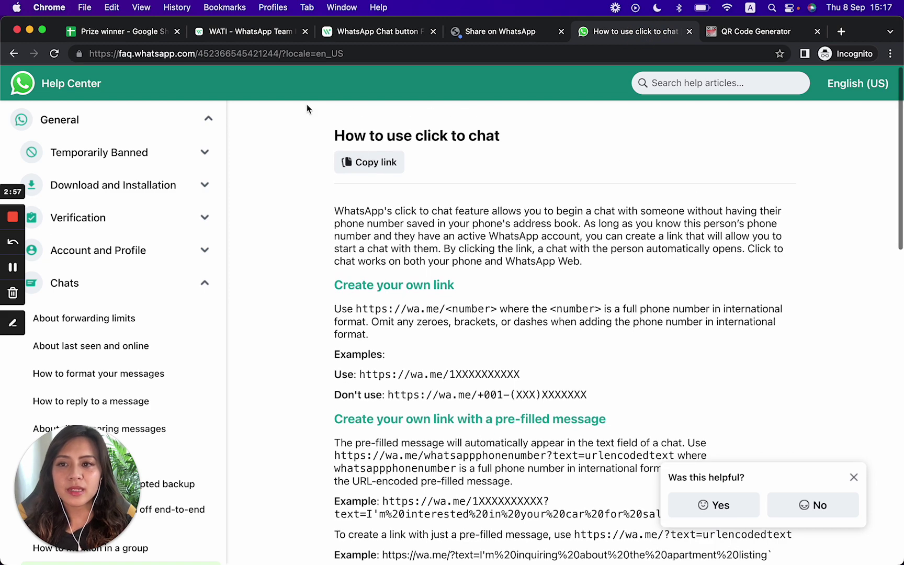
scroll(386, 319, down, 10)
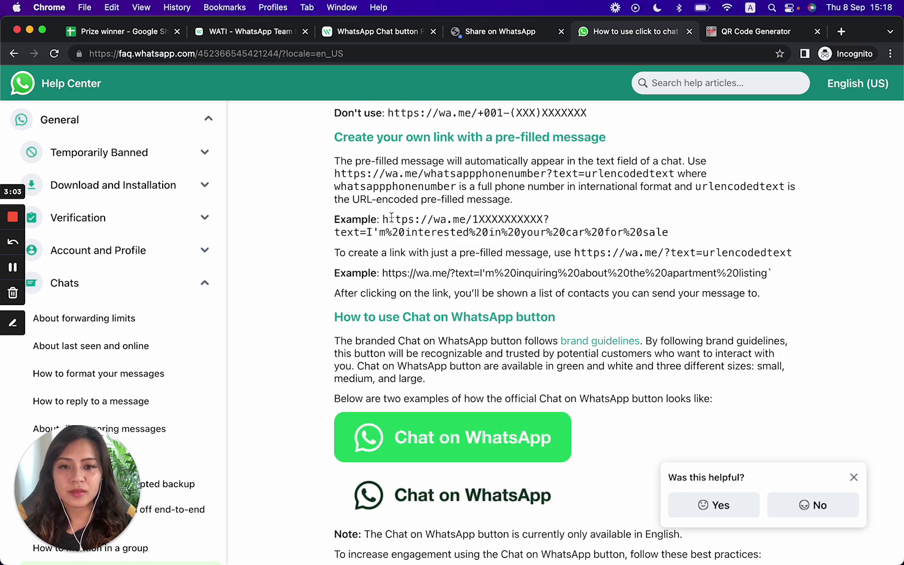
drag(383, 219, 472, 223)
drag(583, 223, 682, 233)
click(682, 230)
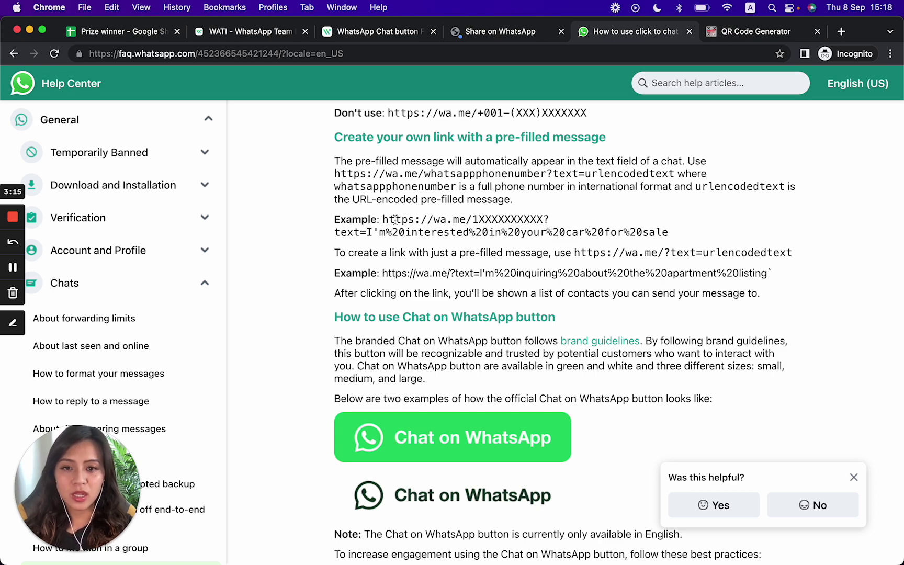
click(376, 227)
drag(376, 227, 367, 234)
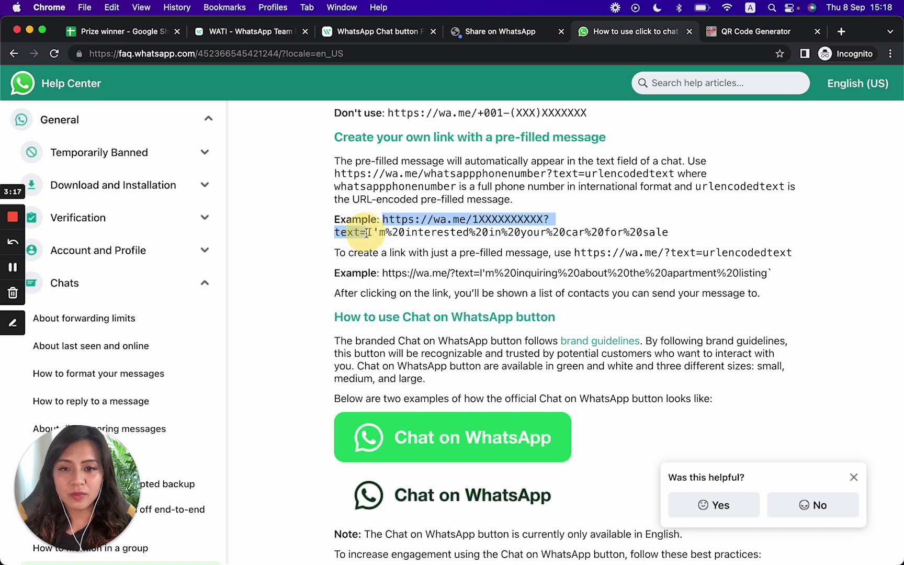
key(super+c)
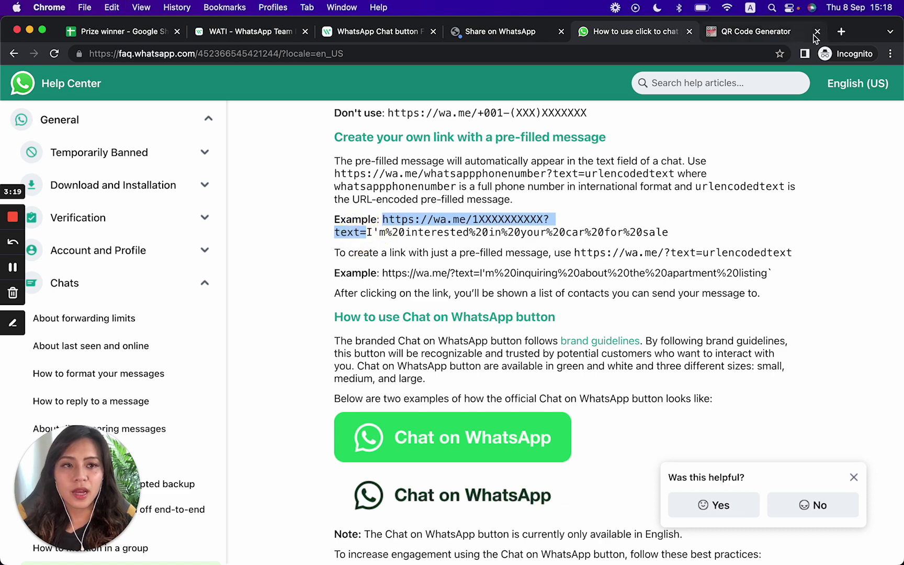
Build the wa.me URL in the QR generator with the WATI account number and text=prize
click(730, 32)
key(super+v)
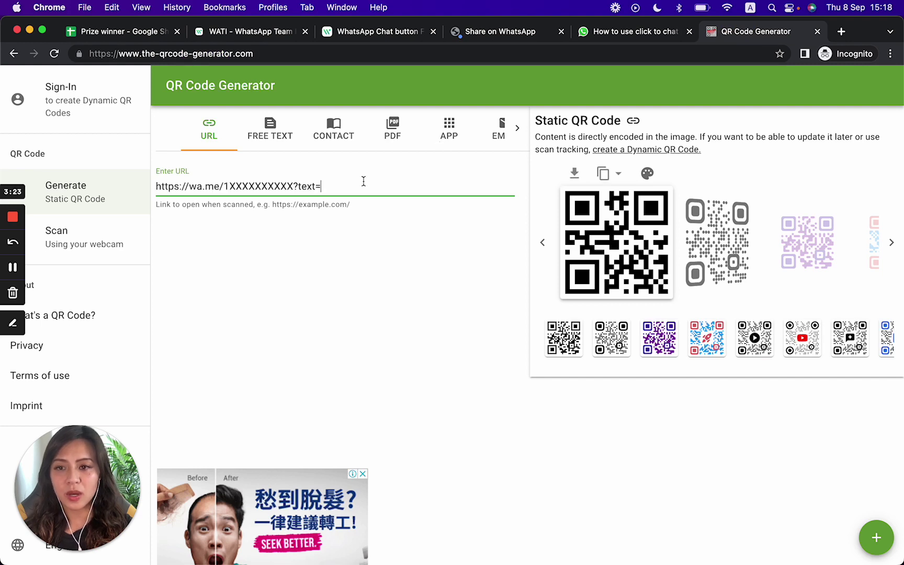
click(250, 32)
double_click(800, 92)
click(721, 34)
double_click(263, 186)
key(super+v)
click(343, 187)
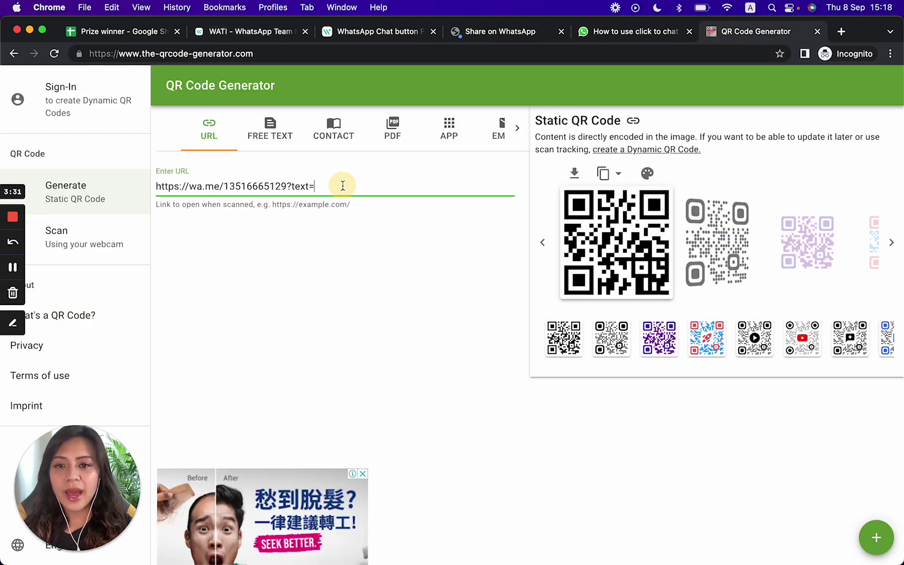
text(prize)
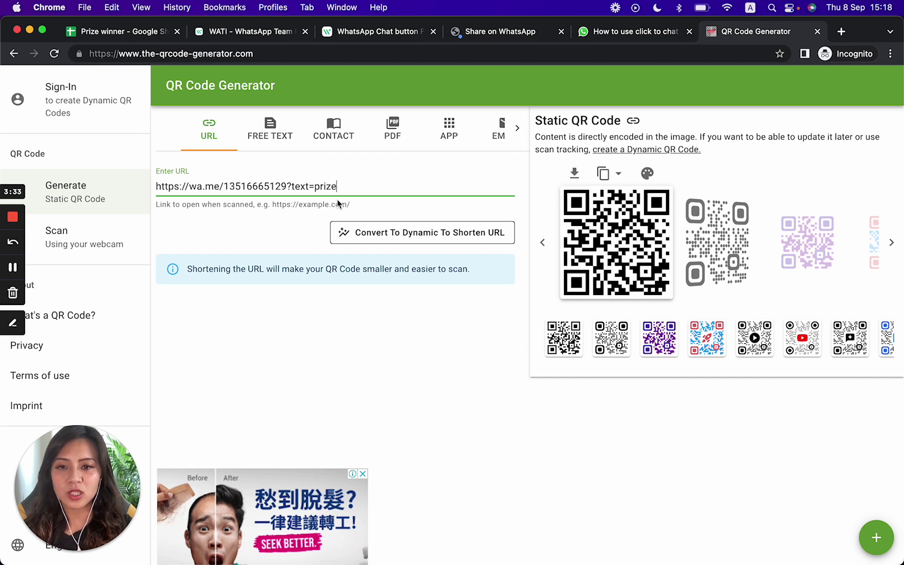
Test the wa.me link in a new tab, then return to the QR generator and WATI dashboard
drag(341, 183, 157, 181)
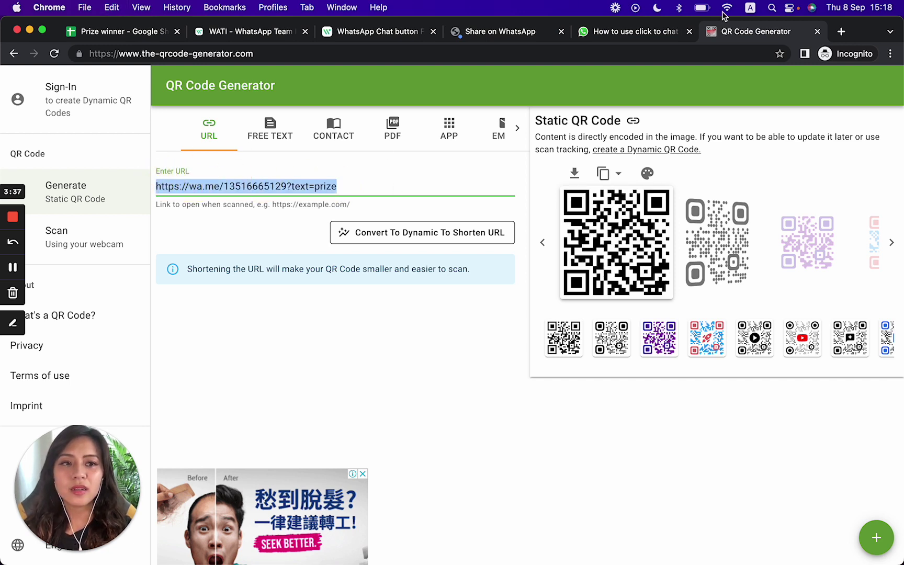
click(842, 32)
key(ctrl+v)
key(Return)
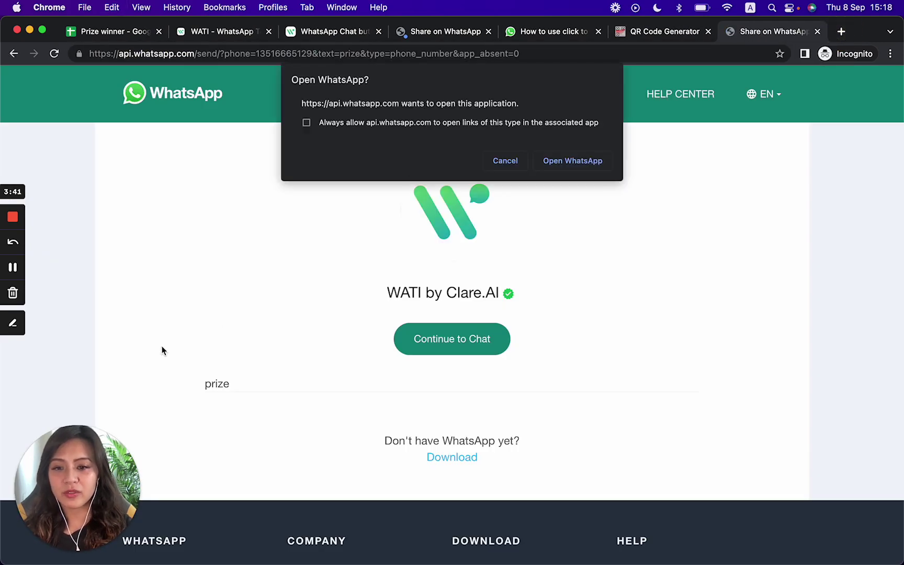
click(680, 33)
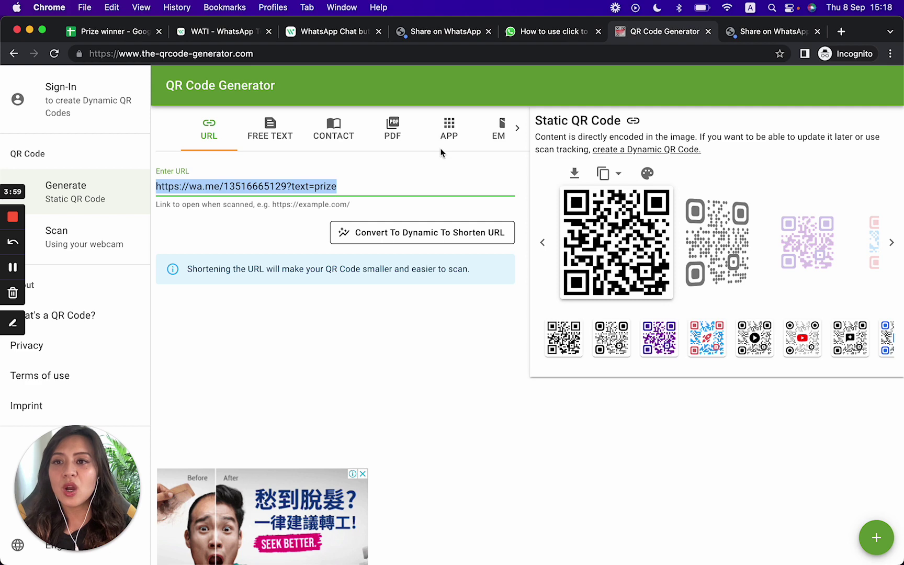
click(215, 33)
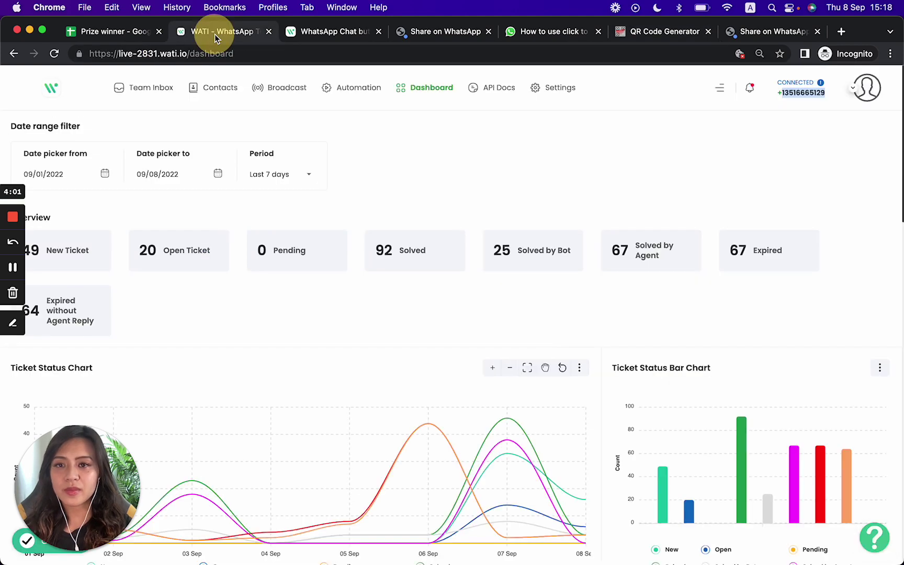
Open the Prize keyword action for editing under Automation > Keyword Action
click(354, 328)
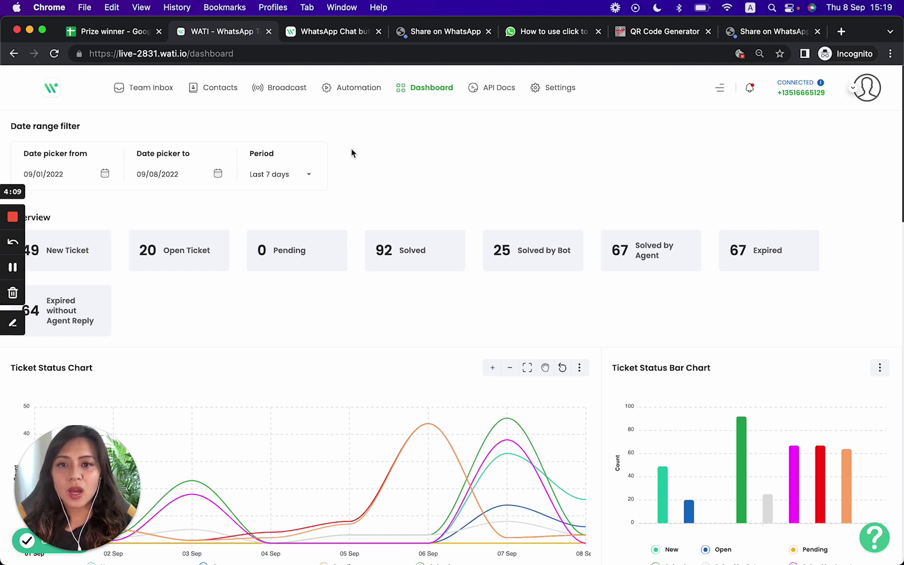
click(351, 93)
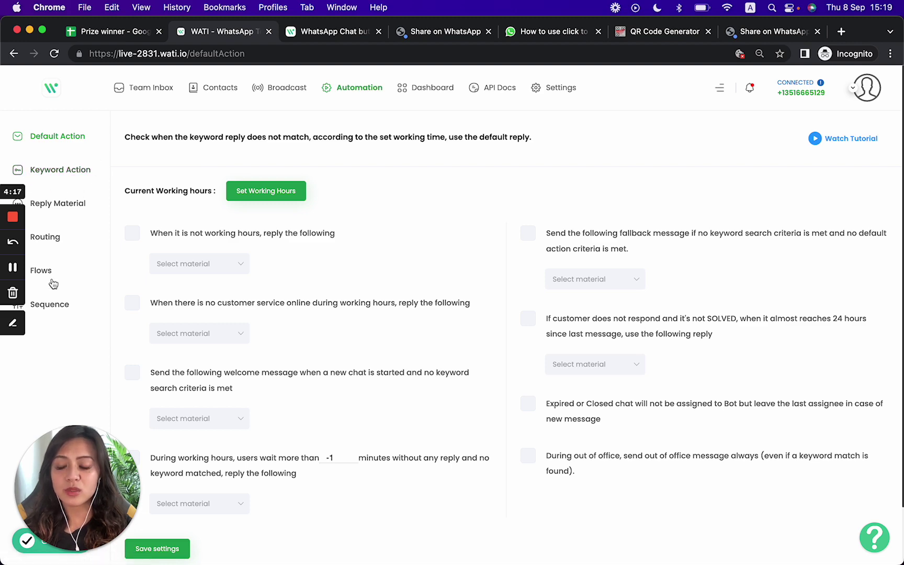
click(60, 173)
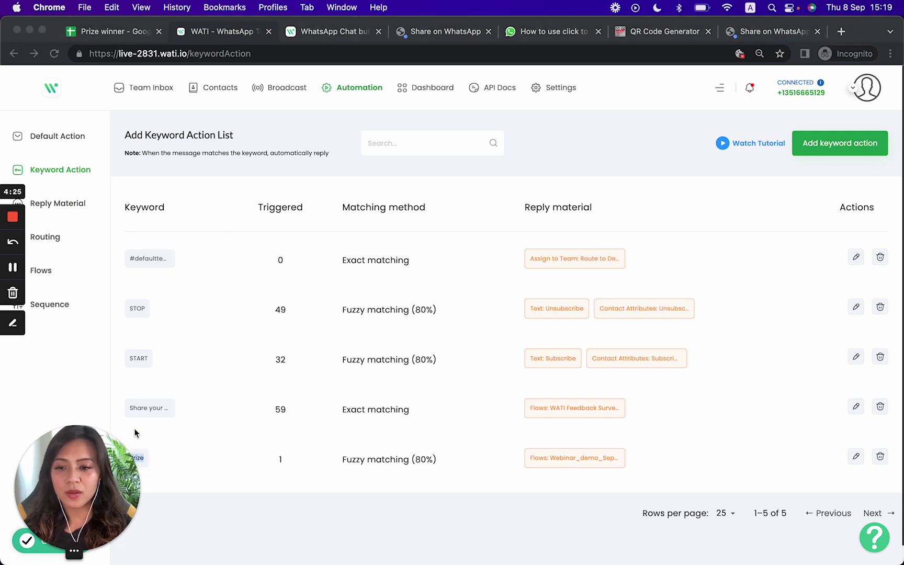
click(240, 464)
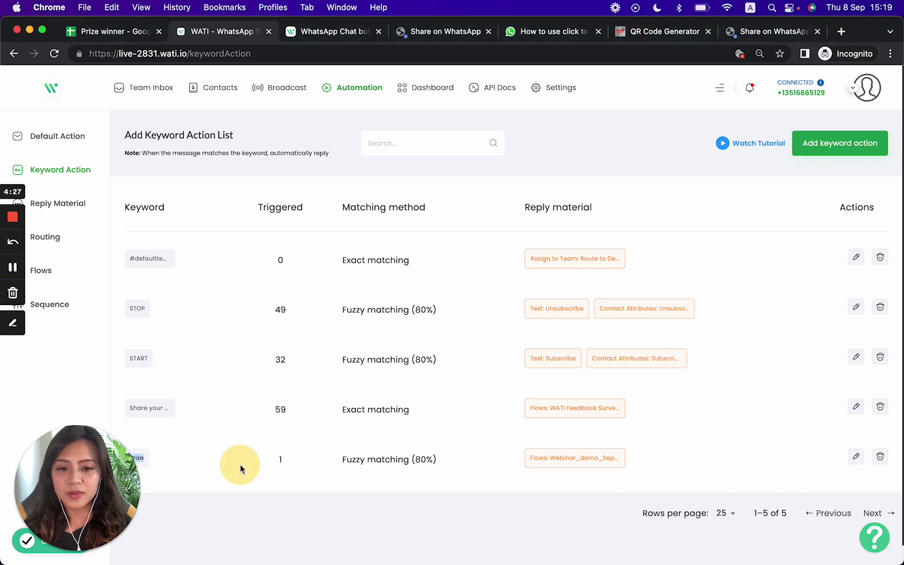
click(855, 456)
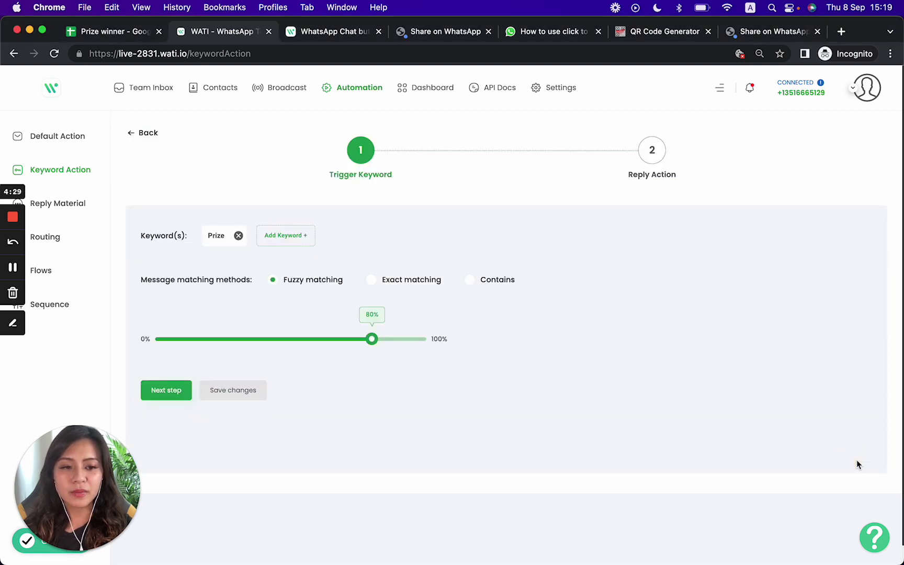
Draft a 'Contest' keyword, discard it, and continue to the Reply Action step
click(293, 239)
text(Contest)
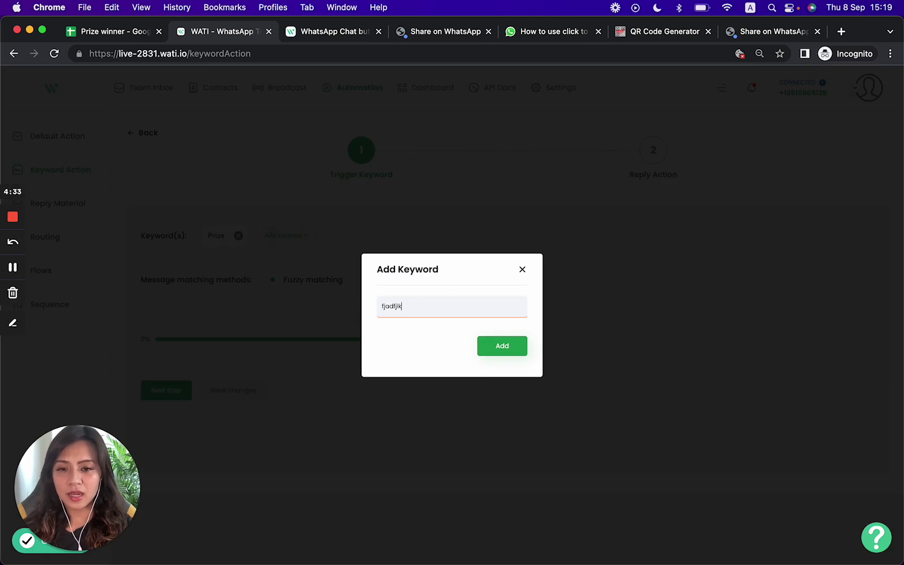
key(super+a)
text(t)
key(BackSpace)
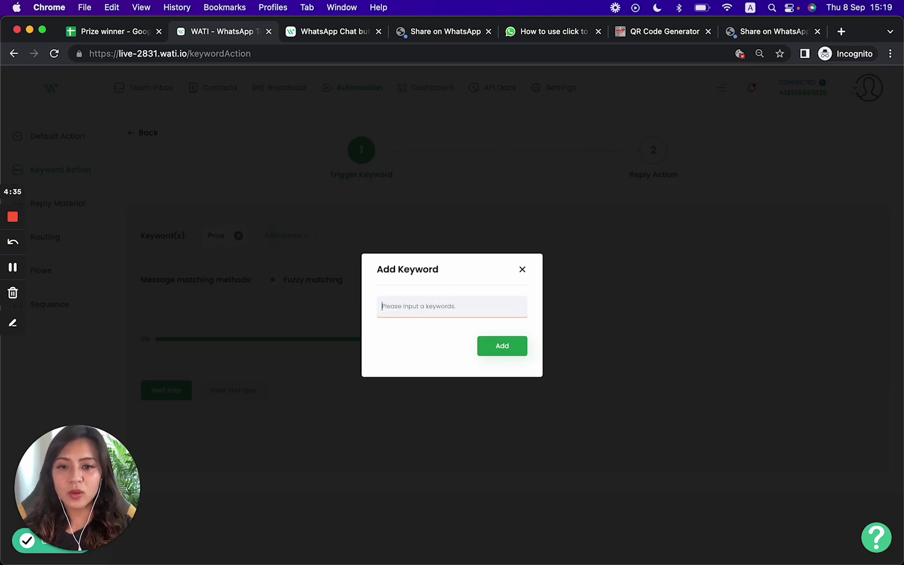
click(522, 269)
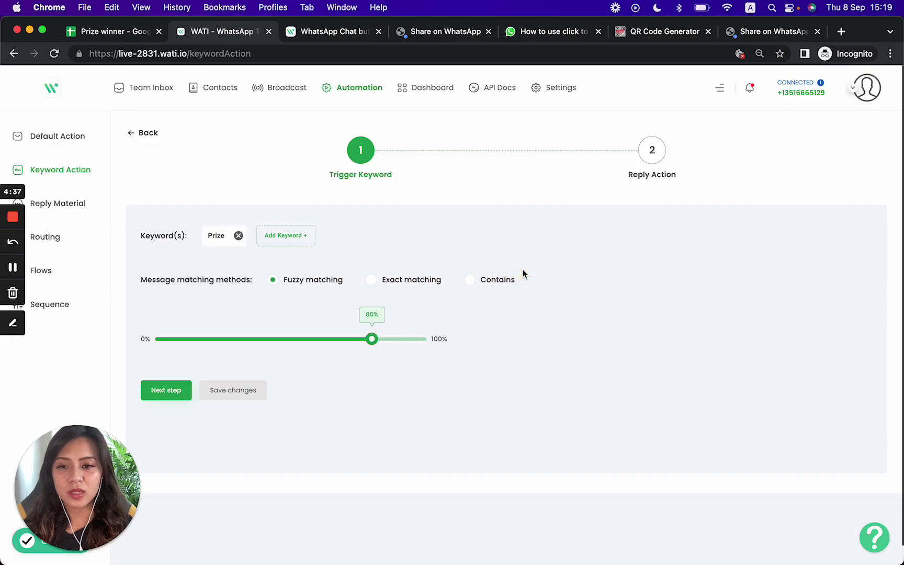
click(177, 393)
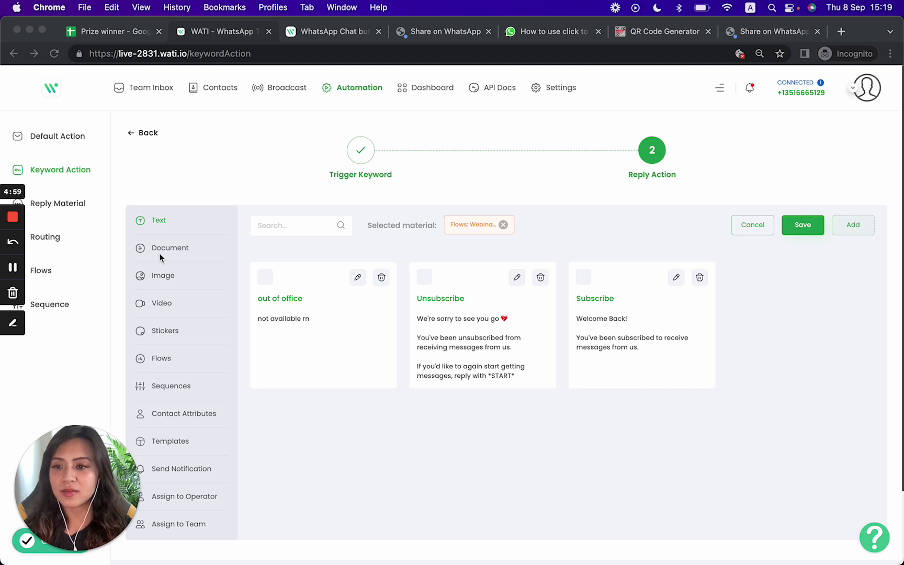
List flows as reply material, then open the Webinar_demo_Sep2022 flow from Flows
click(161, 357)
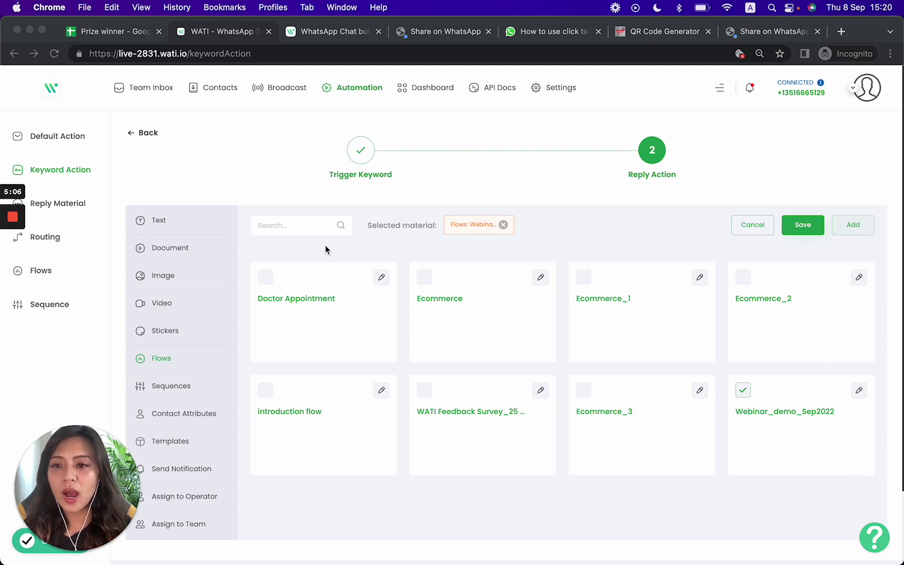
click(37, 272)
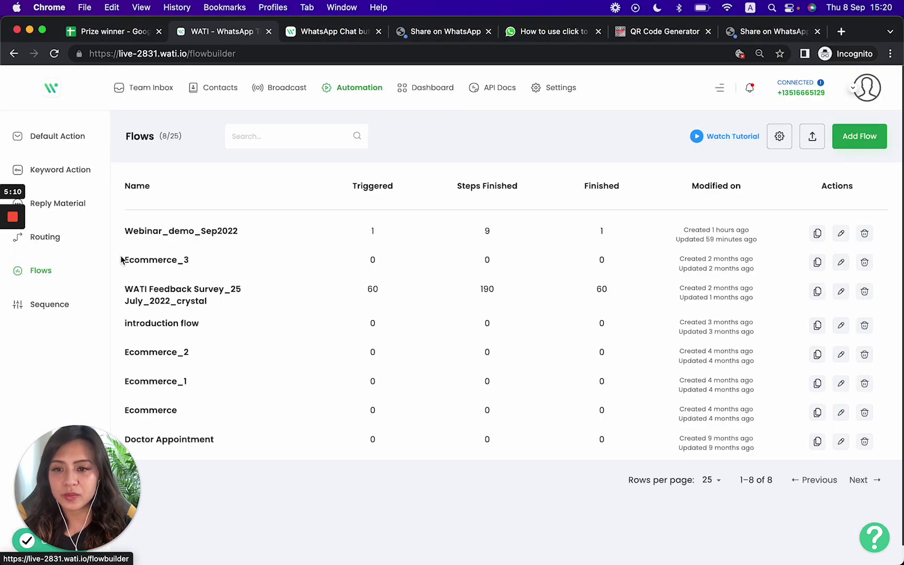
click(201, 234)
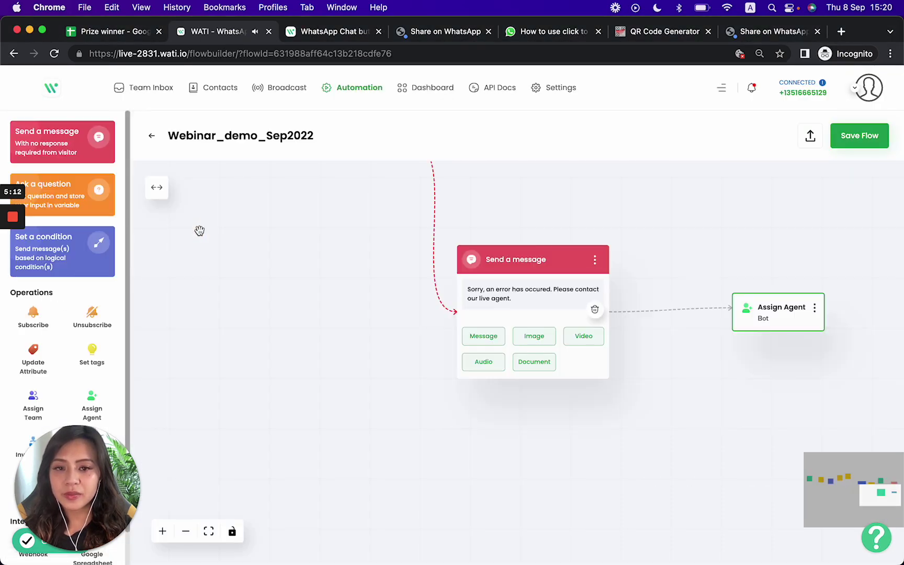
Bring the flow's starting message into view and nudge the Buttons step slightly left
drag(190, 228, 204, 241)
click(186, 531)
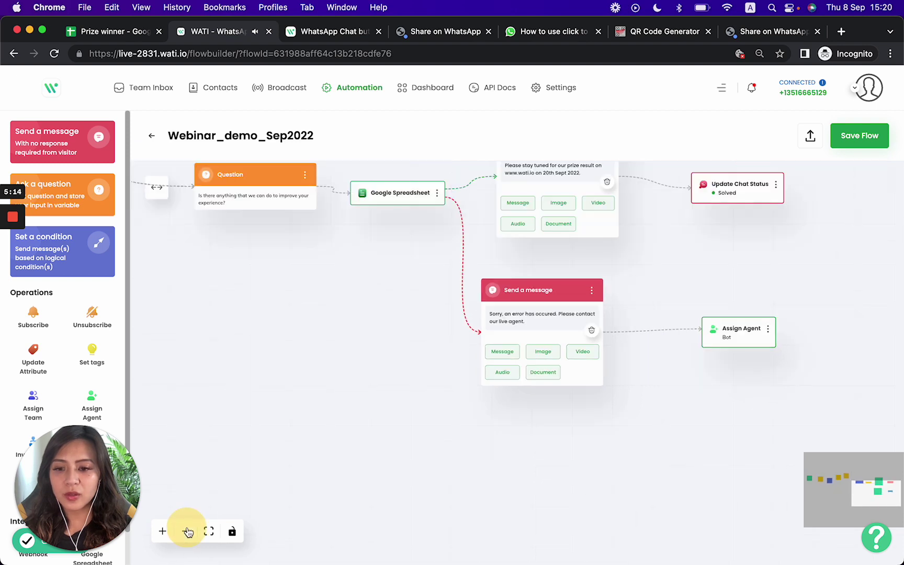
click(188, 531)
mouse_move(10, 267)
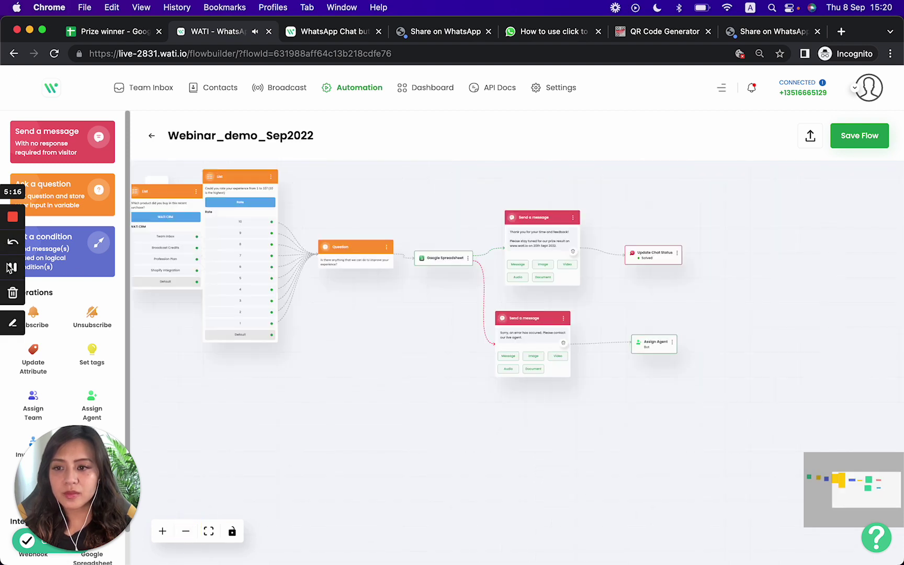
scroll(345, 379, left, 10)
drag(276, 374, 303, 397)
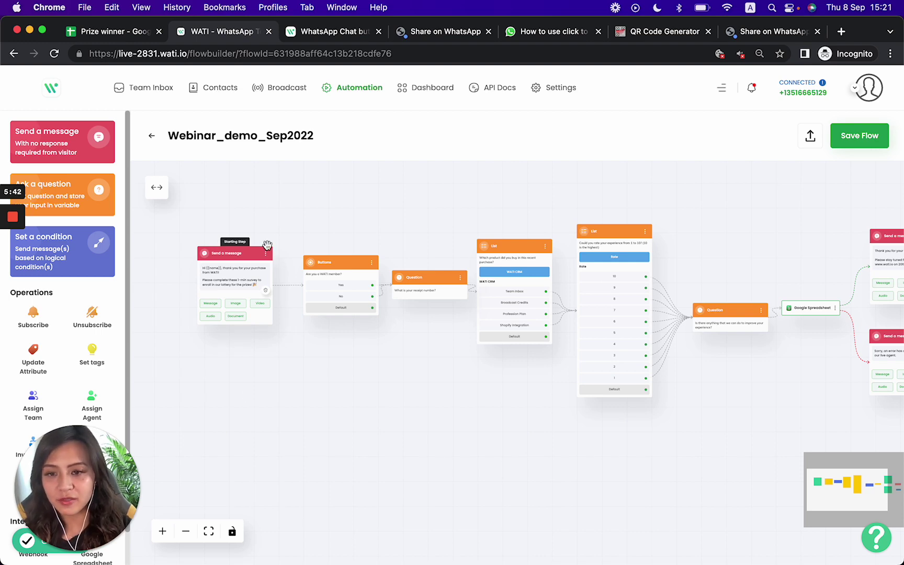
click(164, 531)
drag(228, 376, 530, 432)
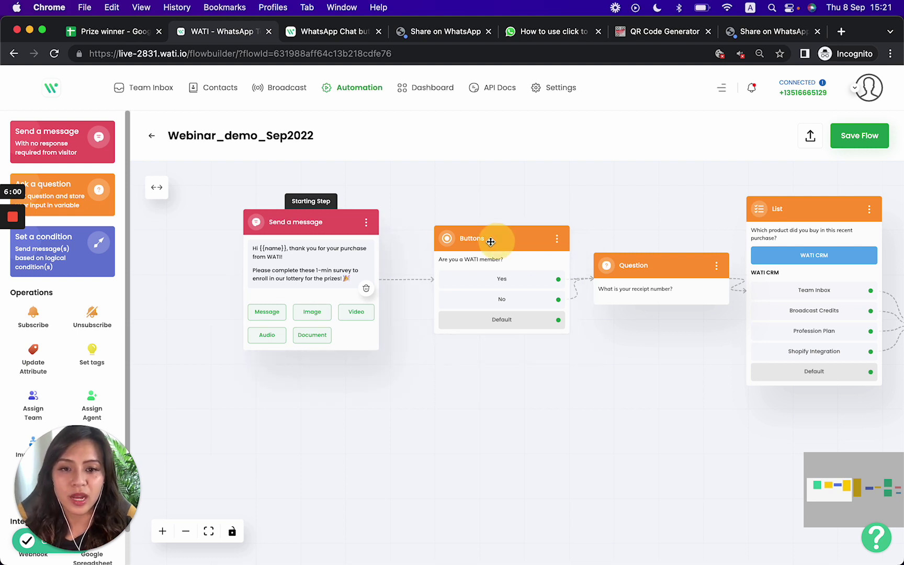
drag(492, 242, 472, 237)
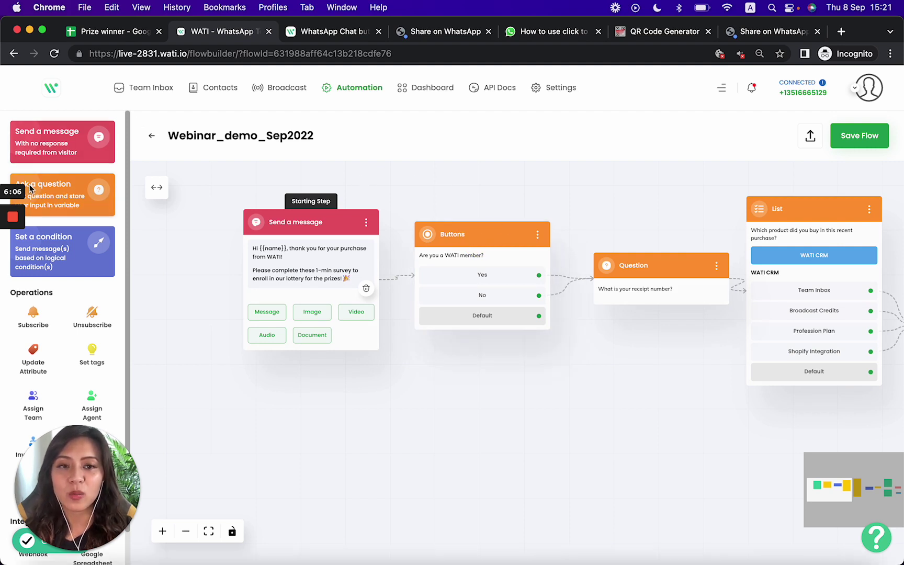
key(ctrl+Up)
click(800, 387)
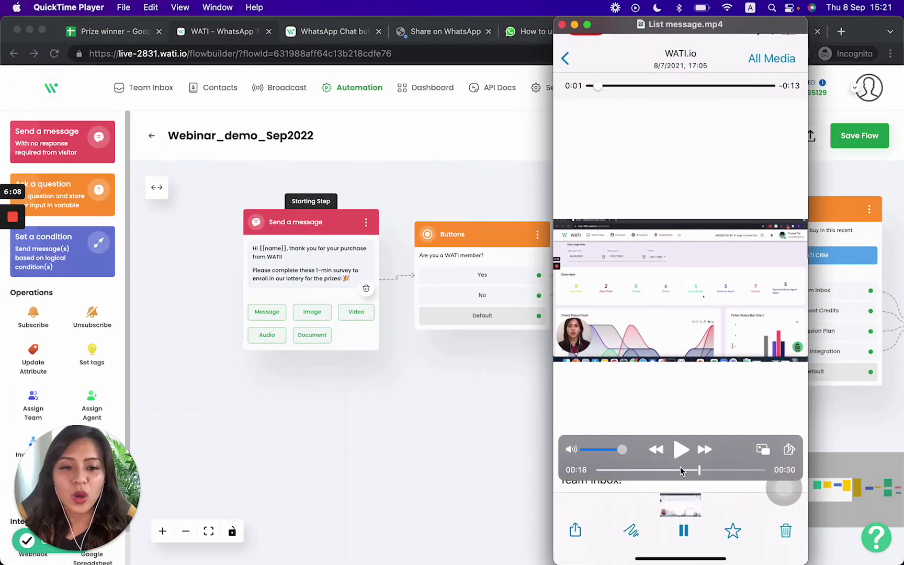
click(675, 469)
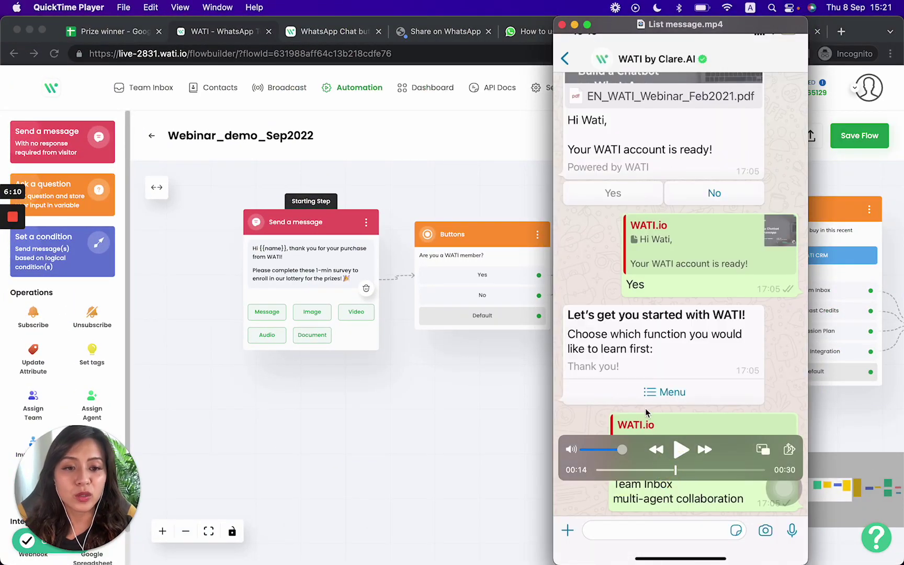
click(444, 210)
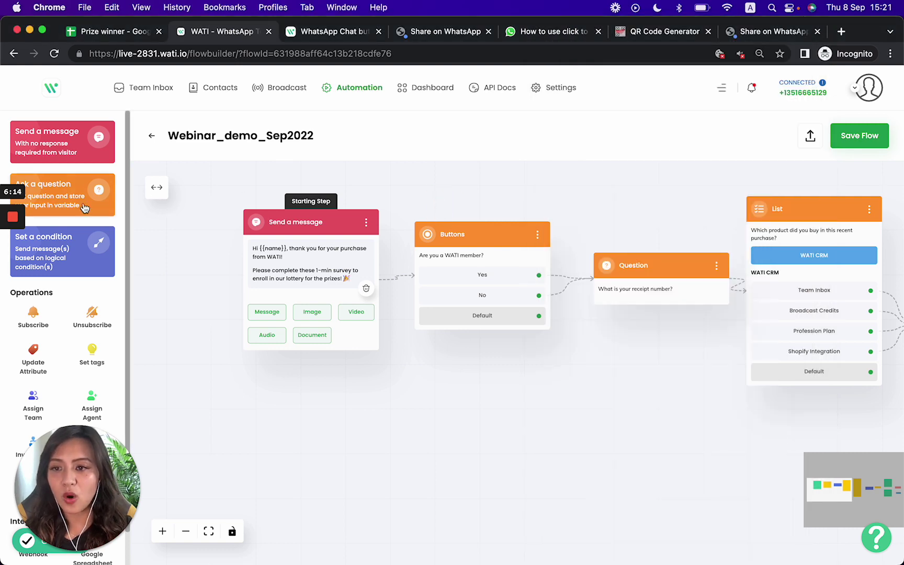
click(50, 189)
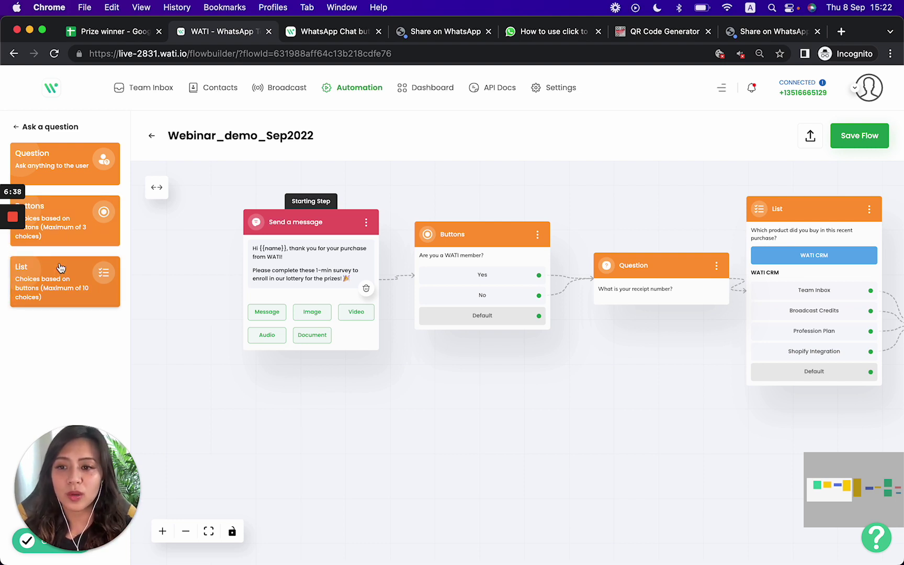
click(16, 126)
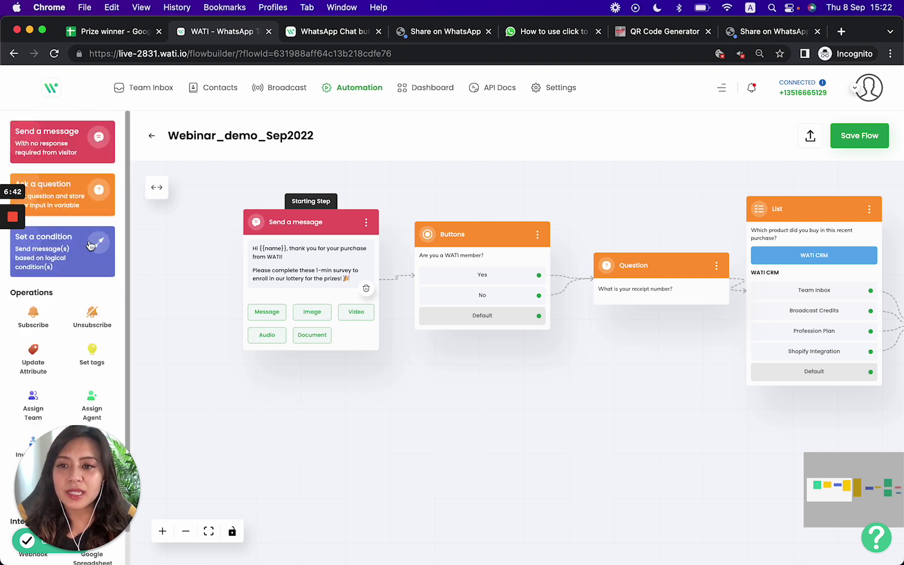
scroll(78, 259, down, 2)
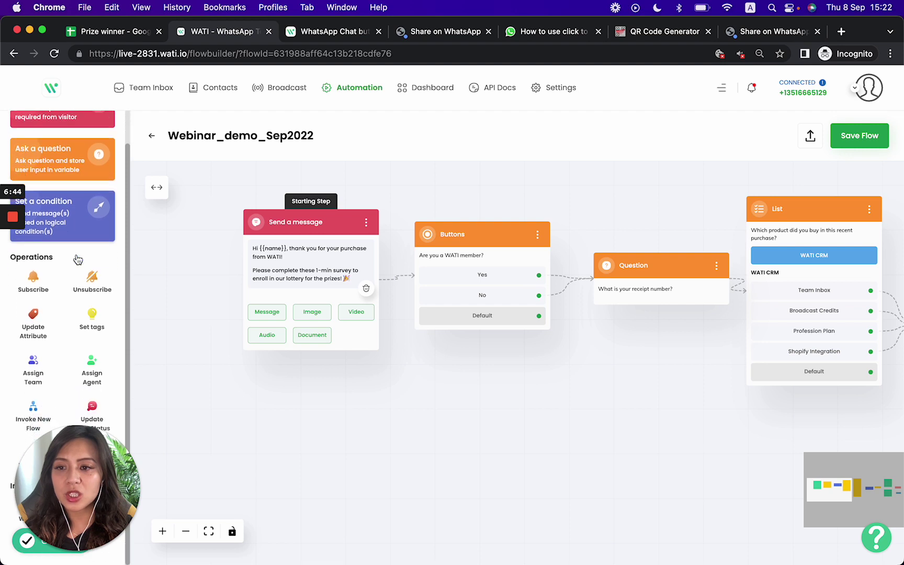
Pan through the flow's later List and Google Spreadsheet steps, then switch to the Prize winner sheet
drag(64, 453, 168, 448)
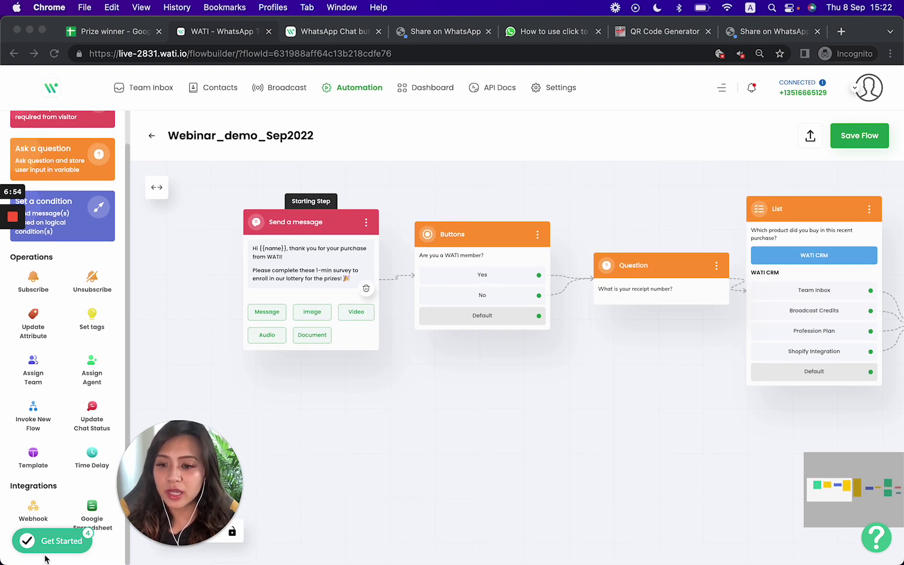
drag(143, 500, 52, 498)
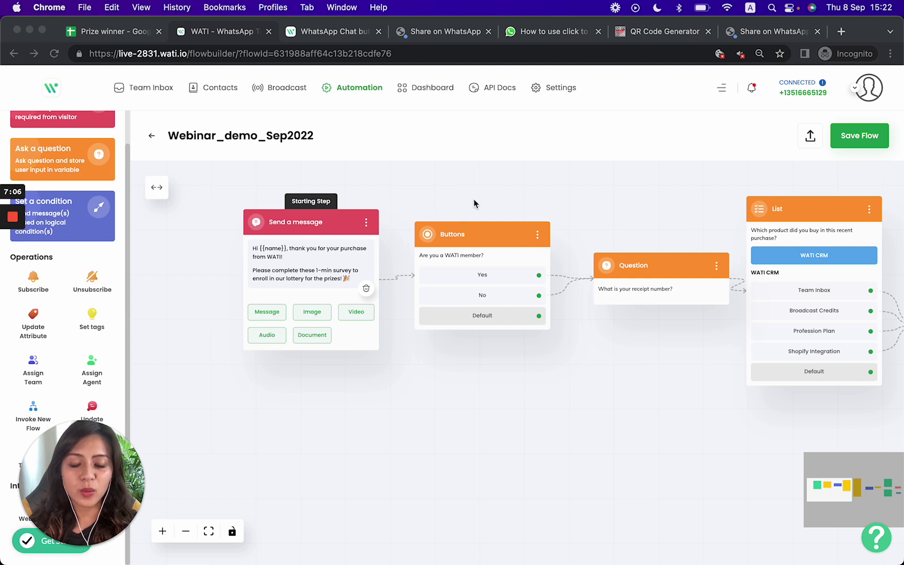
click(516, 366)
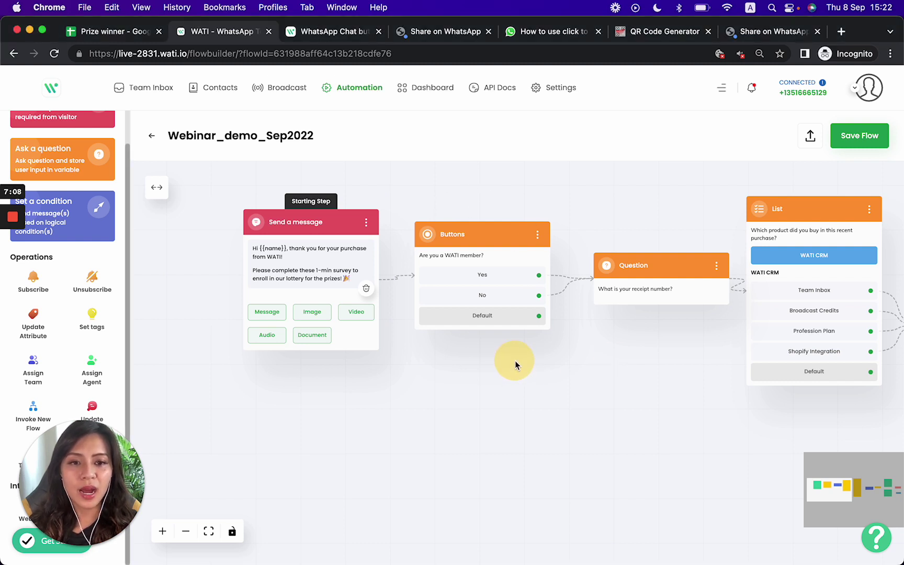
drag(686, 397, 355, 387)
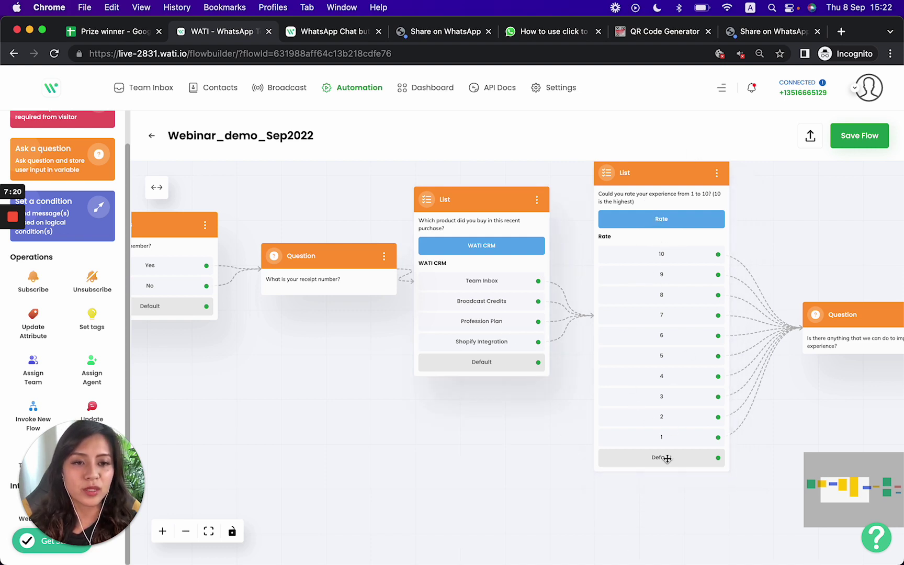
drag(809, 405, 630, 383)
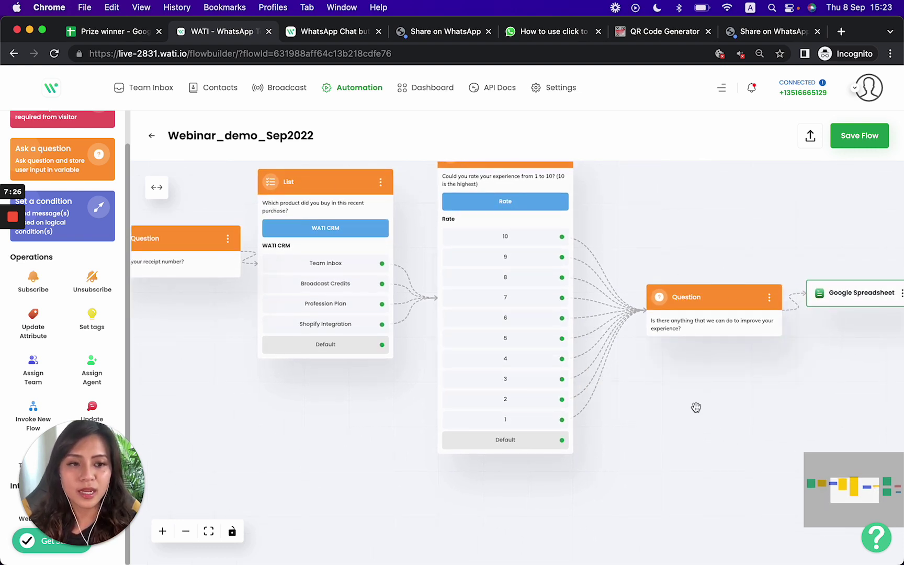
drag(777, 385, 656, 383)
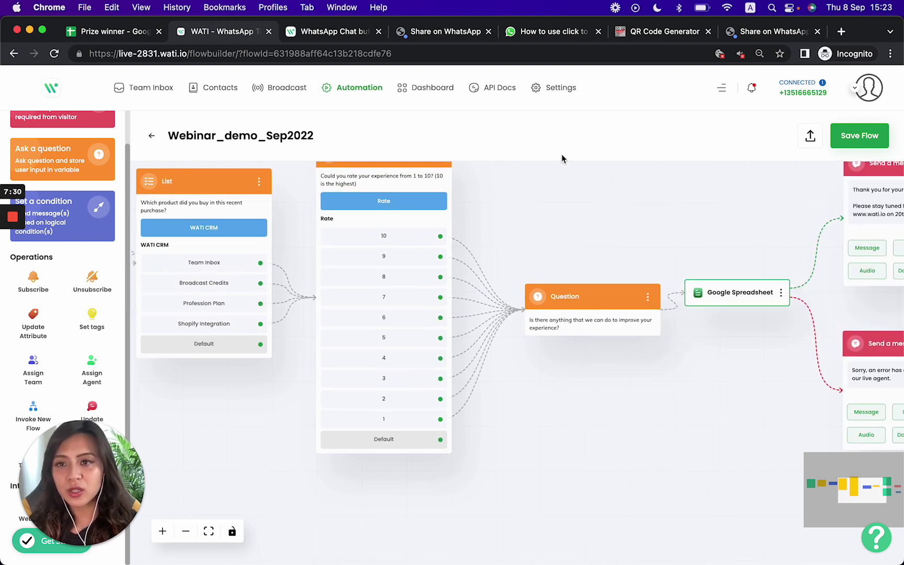
click(124, 33)
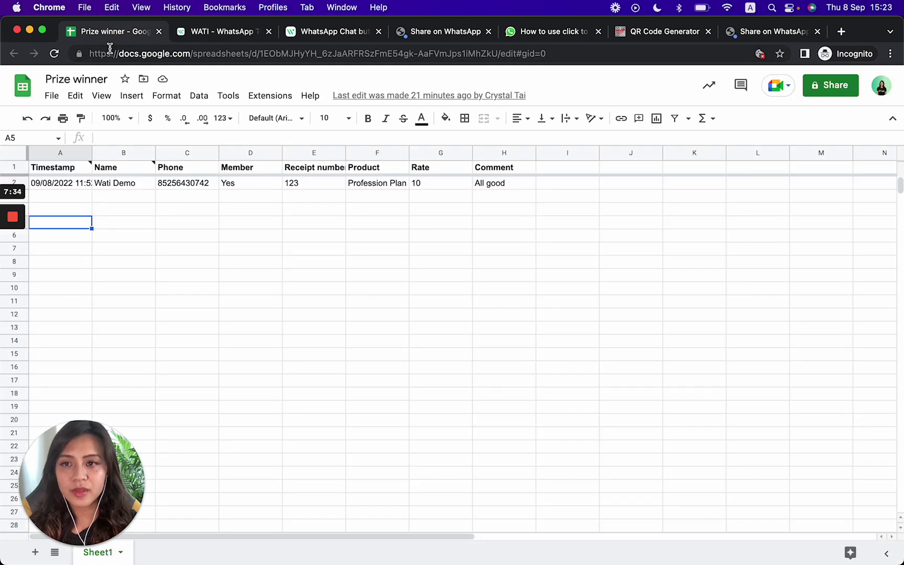
Inspect the Timestamp and Name columns of the Prize winner sheet, then return to the WATI flow builder
click(65, 153)
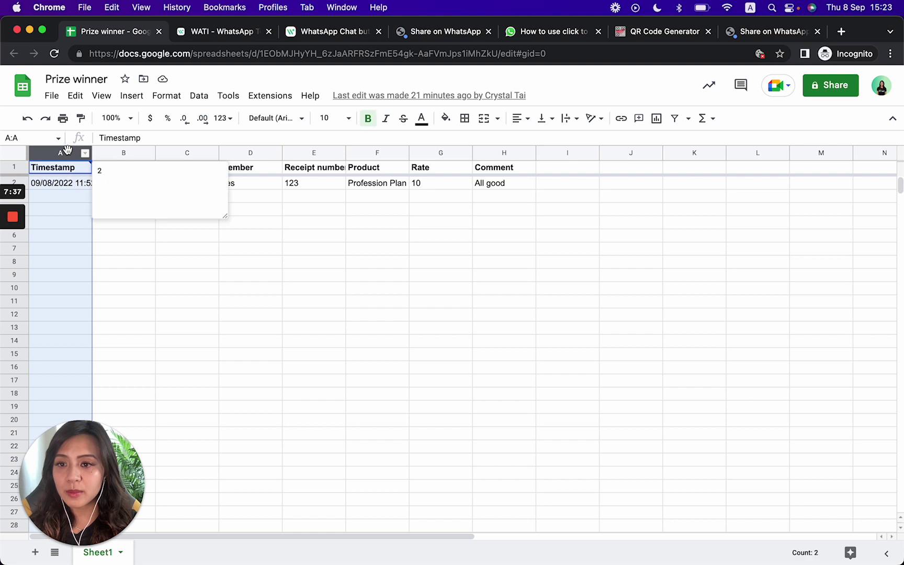
click(120, 151)
click(167, 242)
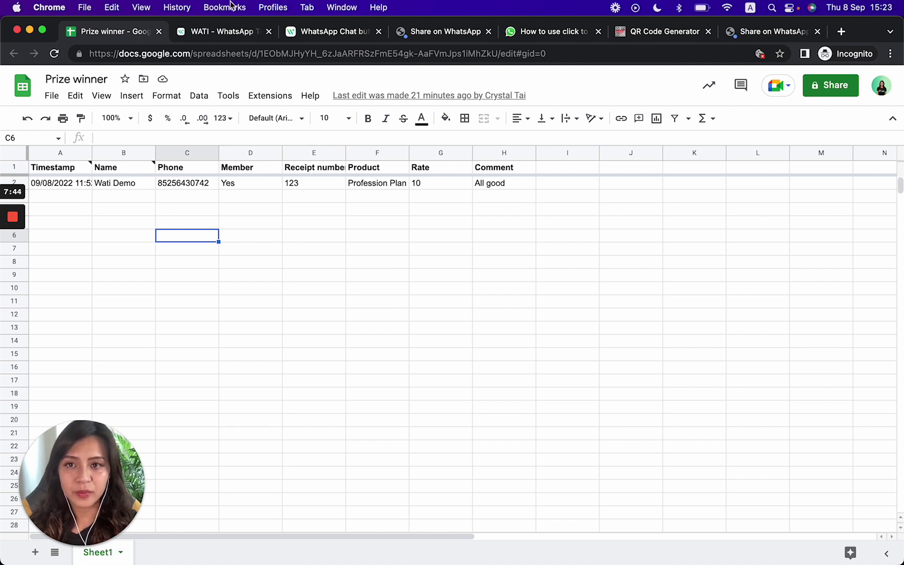
click(215, 32)
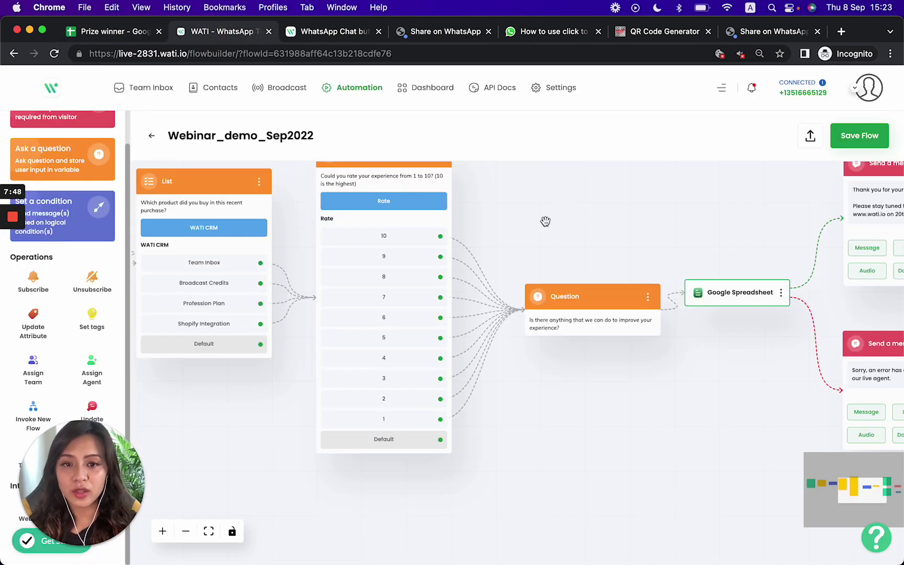
click(748, 225)
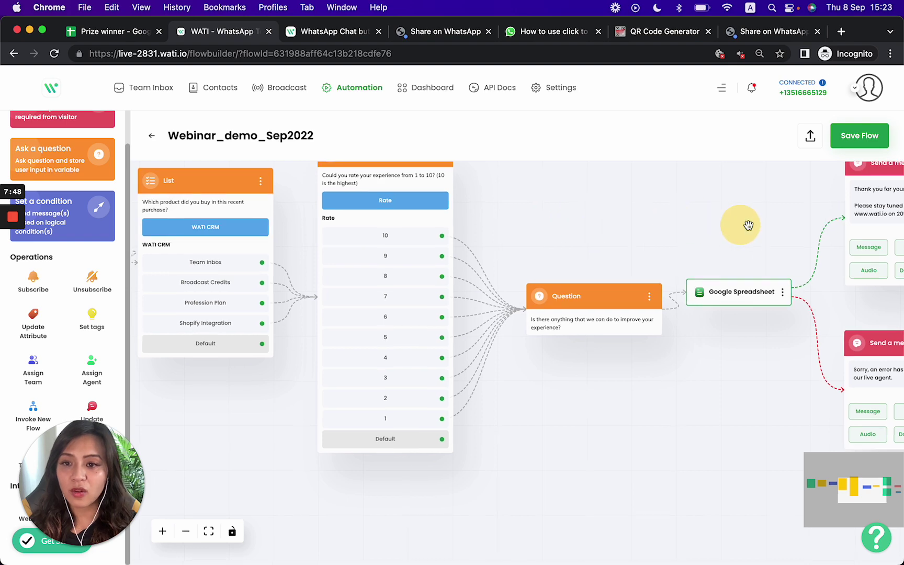
scroll(748, 224, left, 10)
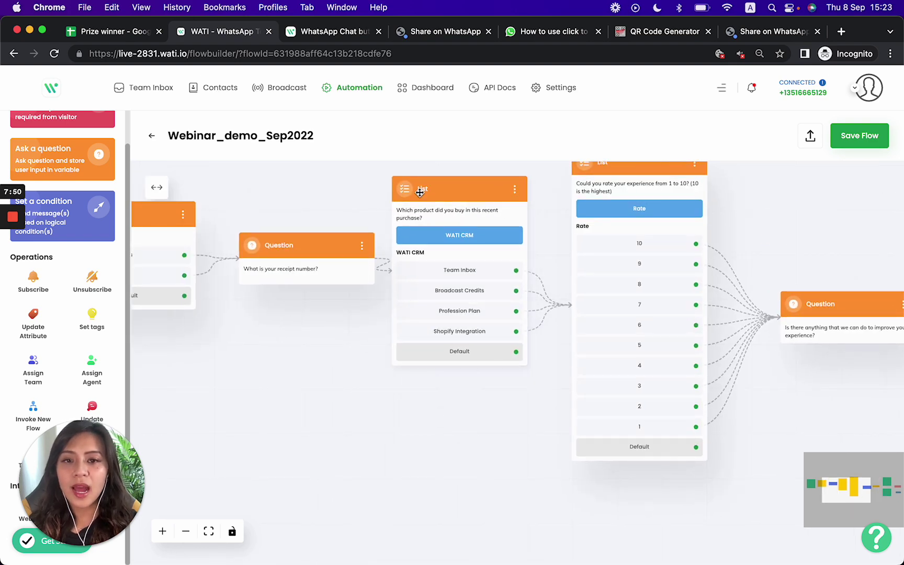
click(420, 192)
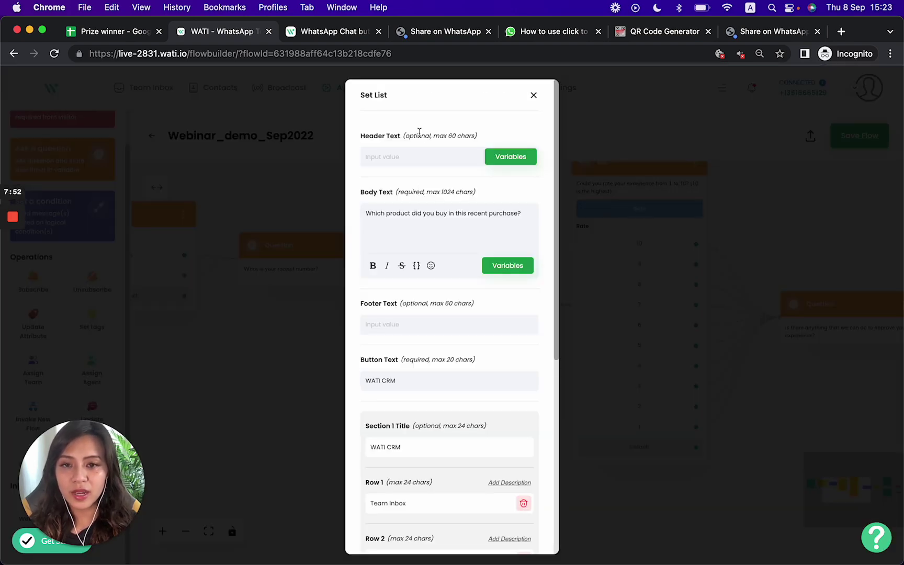
scroll(432, 368, down, 5)
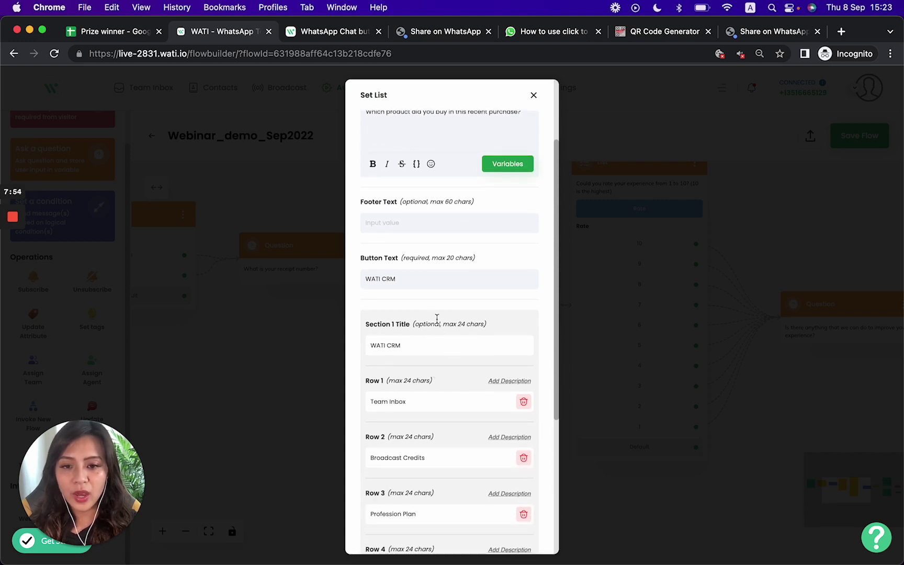
scroll(440, 460, down, 7)
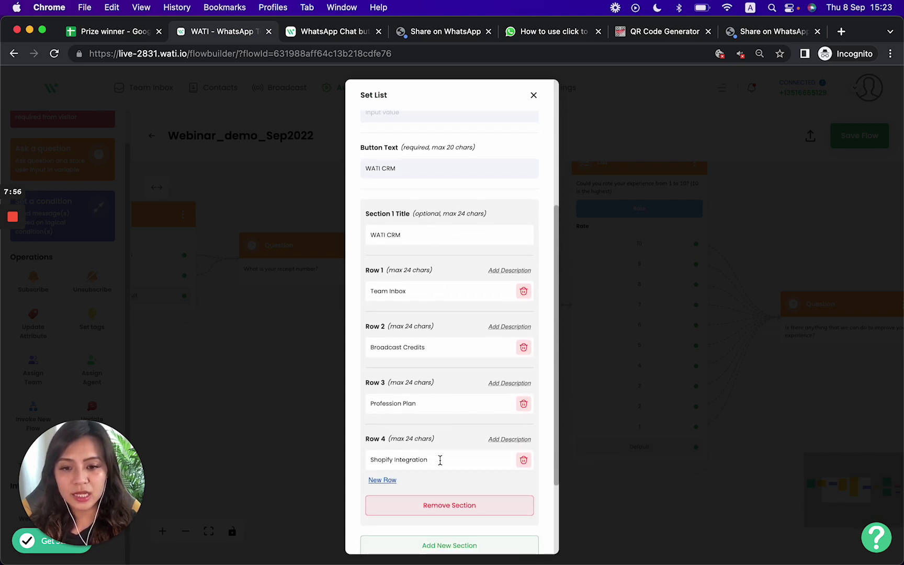
scroll(440, 459, down, 1)
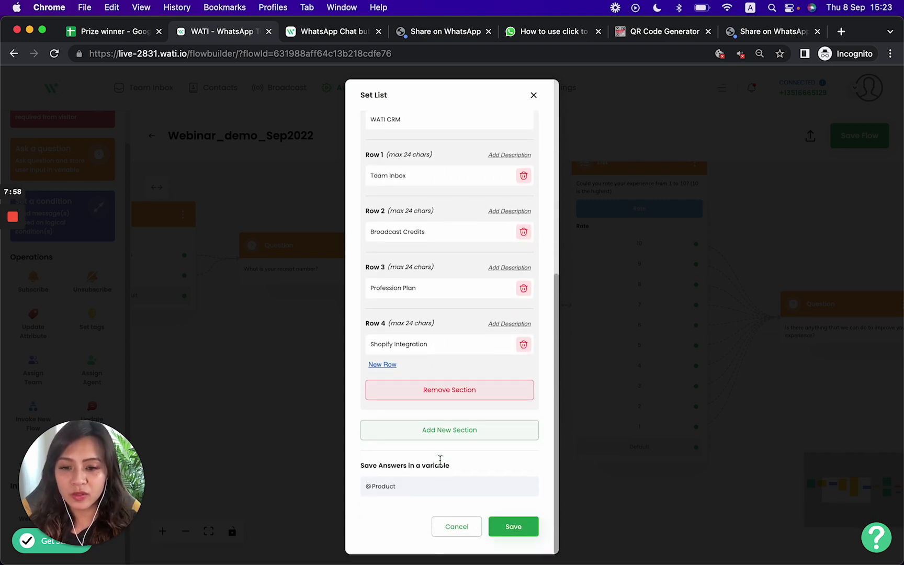
drag(361, 466, 452, 471)
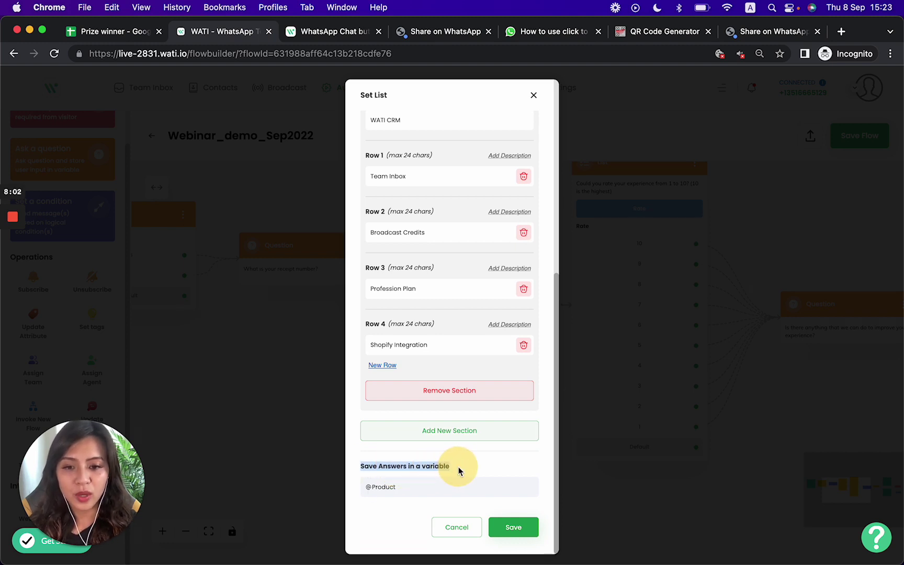
click(458, 467)
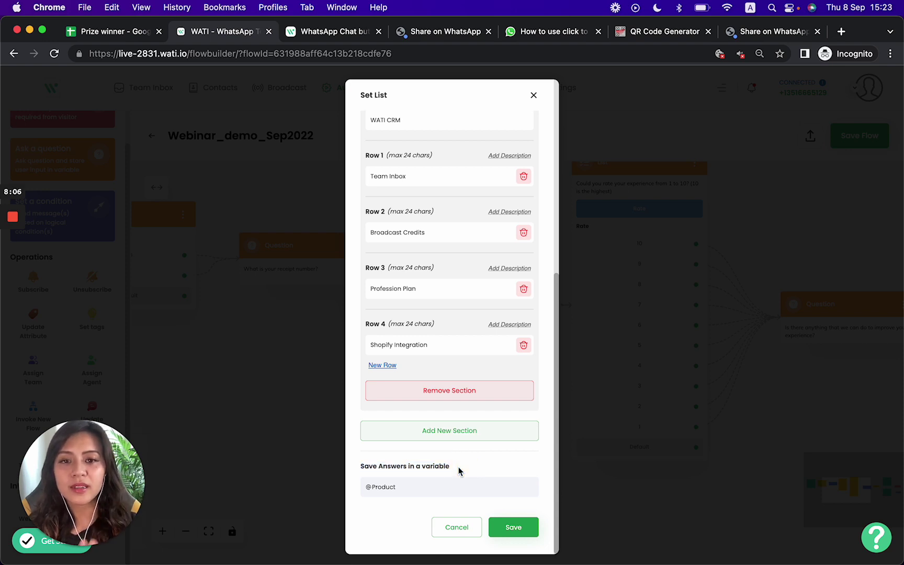
click(534, 96)
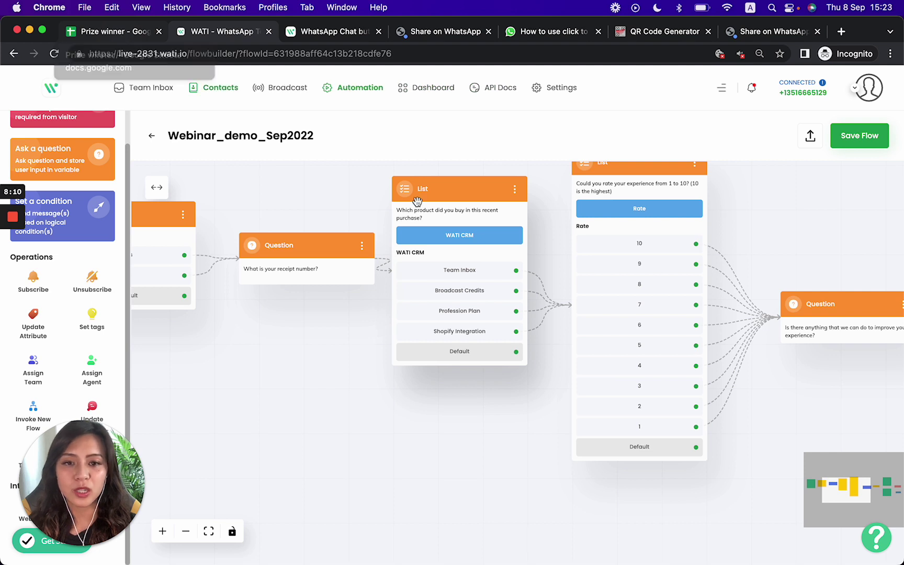
drag(806, 209, 612, 195)
drag(718, 211, 695, 211)
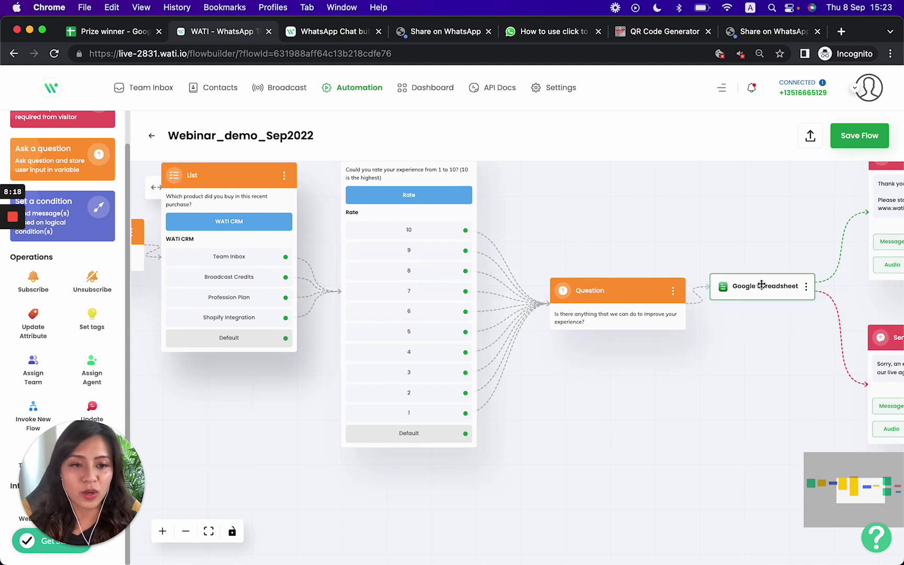
click(785, 291)
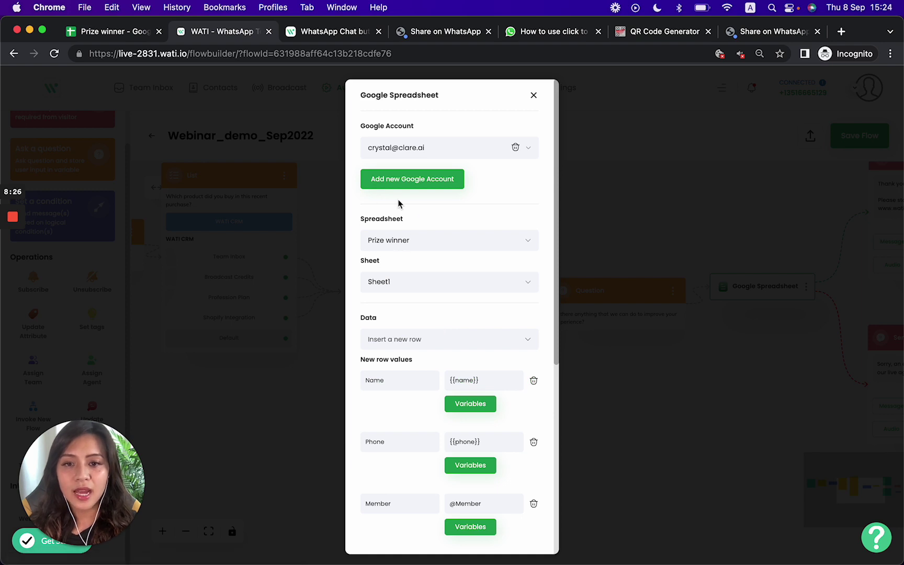
click(414, 218)
click(123, 32)
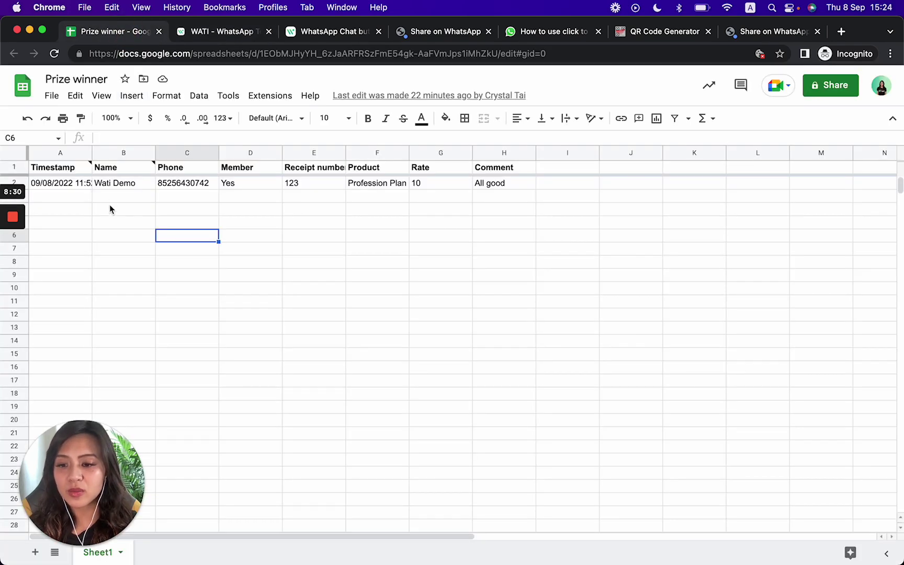
click(222, 32)
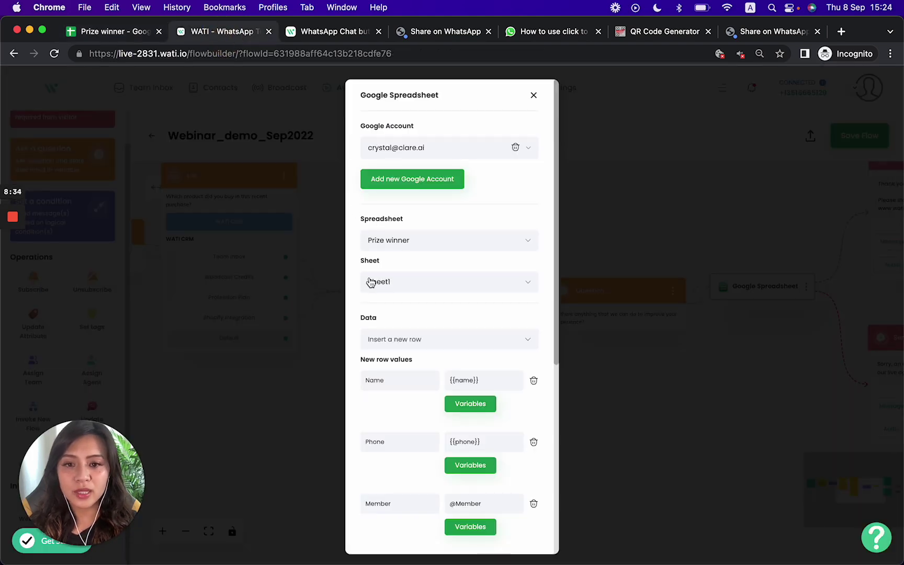
scroll(407, 353, down, 3)
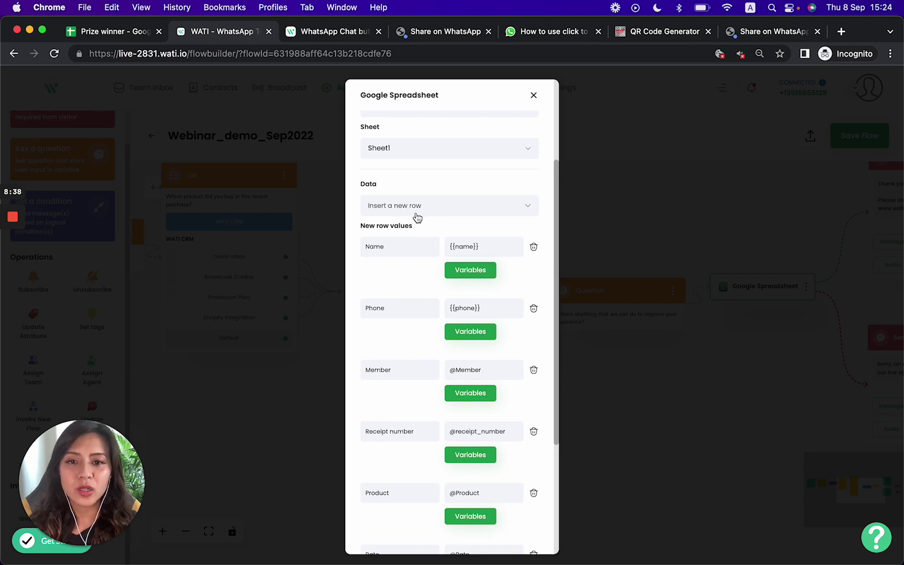
scroll(401, 299, down, 3)
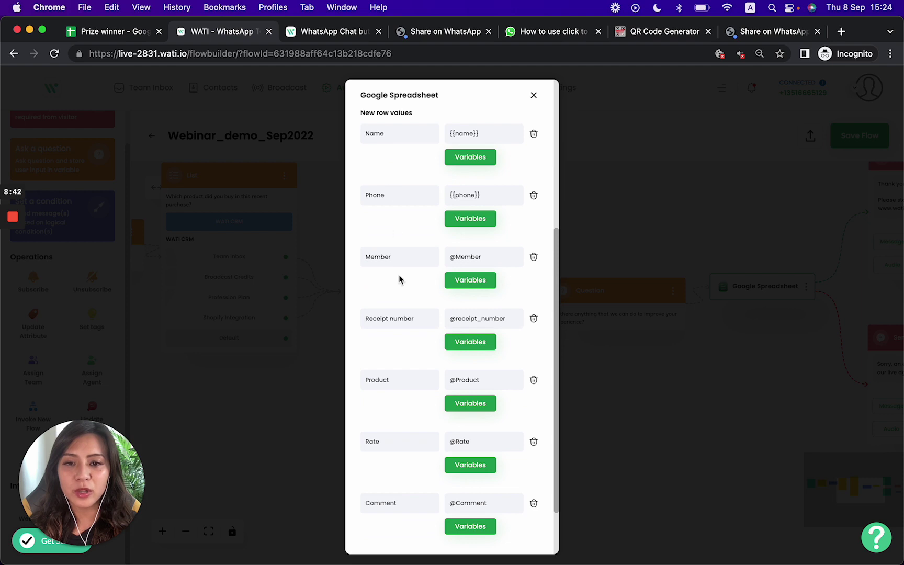
scroll(385, 412, down, 2)
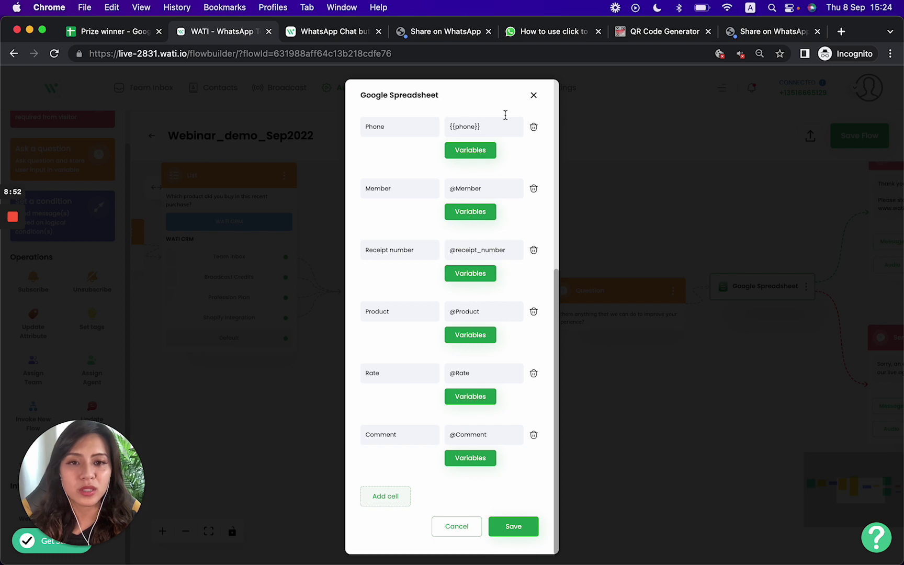
click(533, 94)
Pan the flow to show the Send a message steps, then switch to the Prize winner spreadsheet
drag(633, 197, 421, 219)
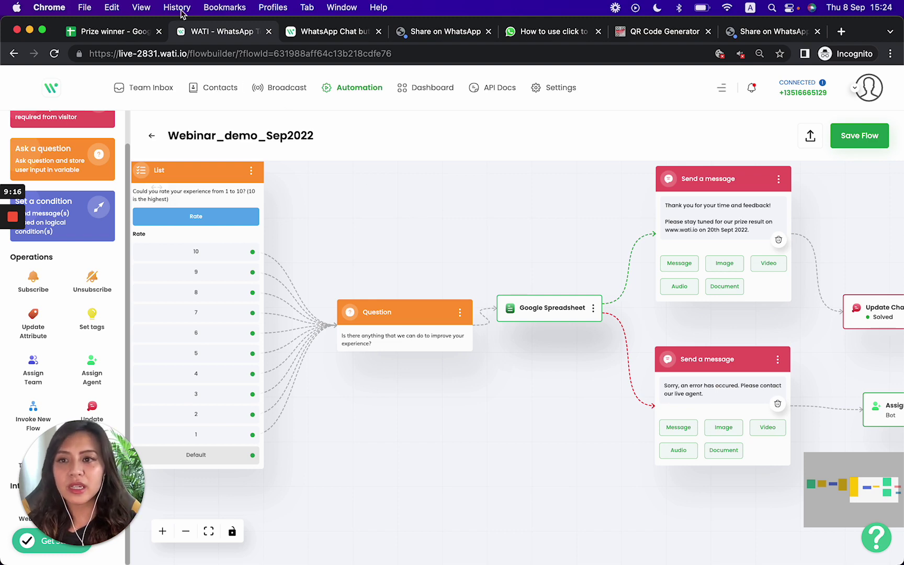
click(122, 39)
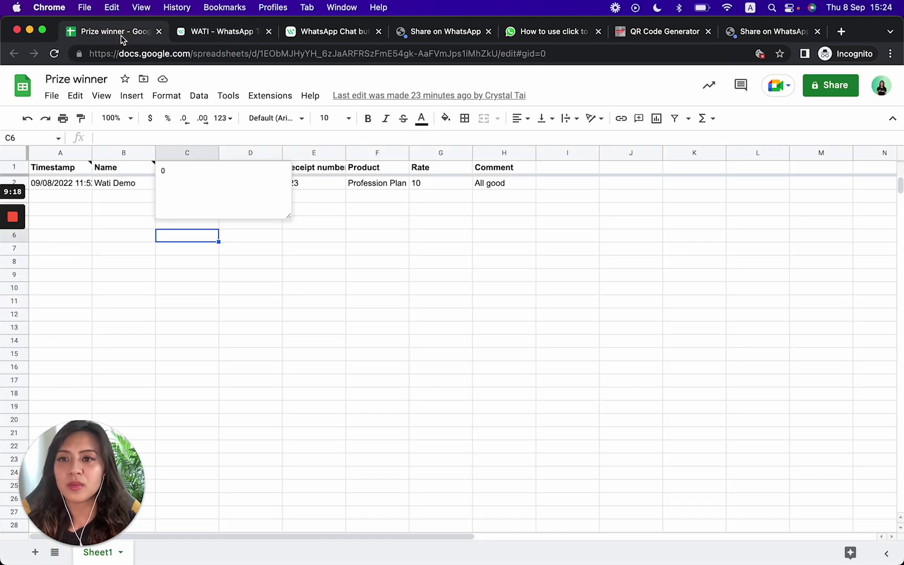
Select empty cell H4, then return to WATI and center the flow's later steps
click(496, 209)
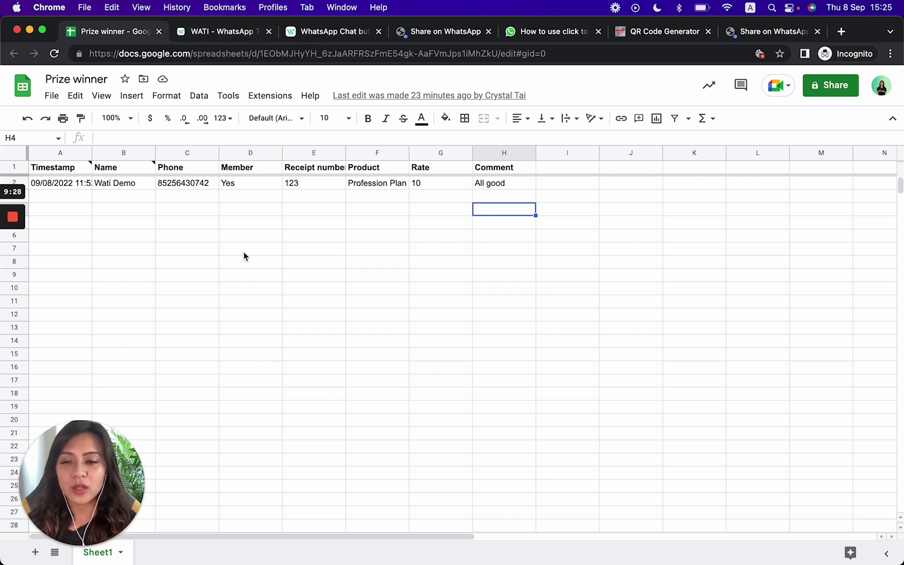
click(223, 32)
drag(522, 215, 376, 236)
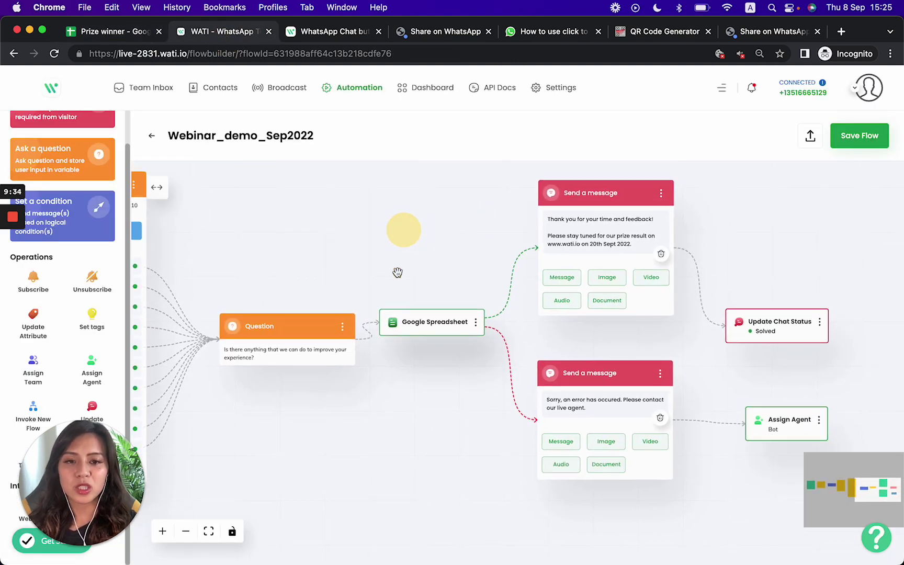
Review the Google Spreadsheet step's error path and nudge the Update Chat Status step upward
click(487, 327)
click(572, 199)
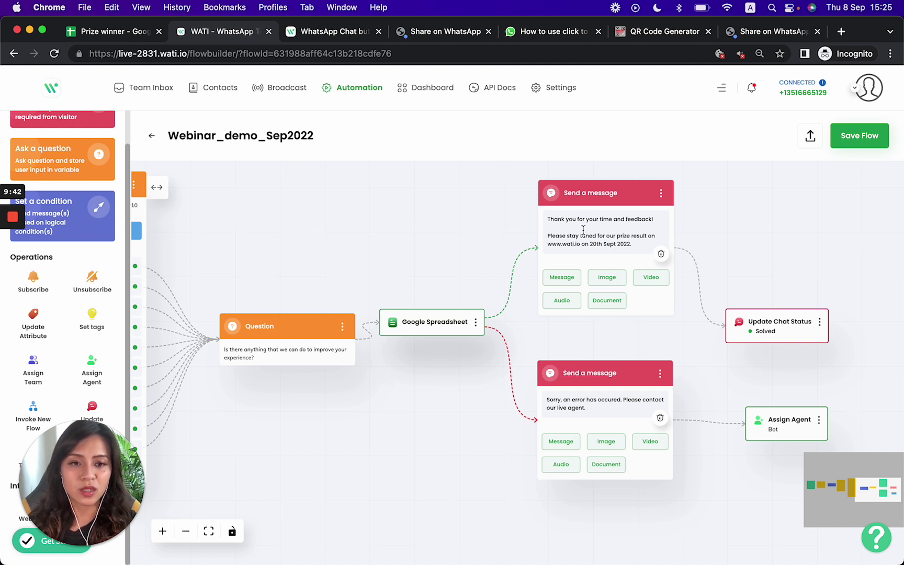
drag(764, 324, 783, 242)
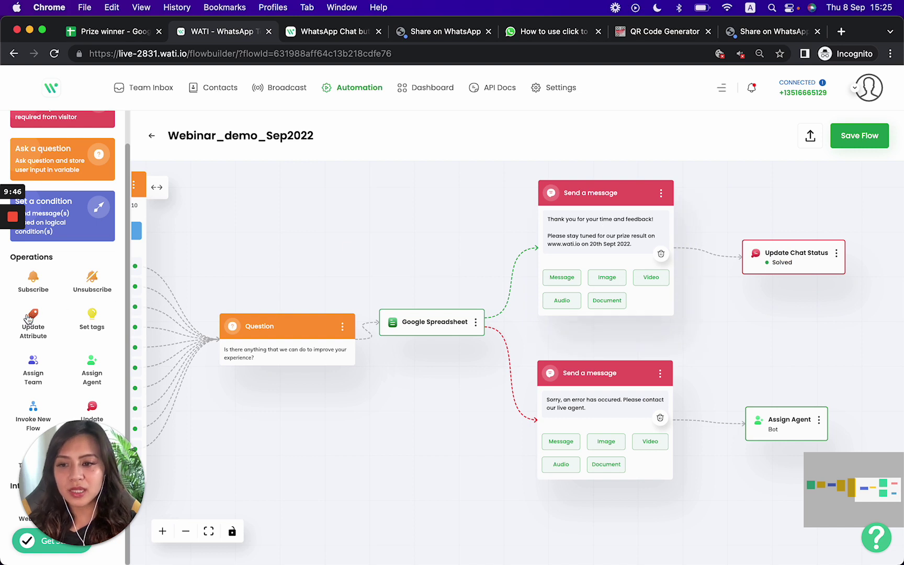
scroll(93, 381, down, 1)
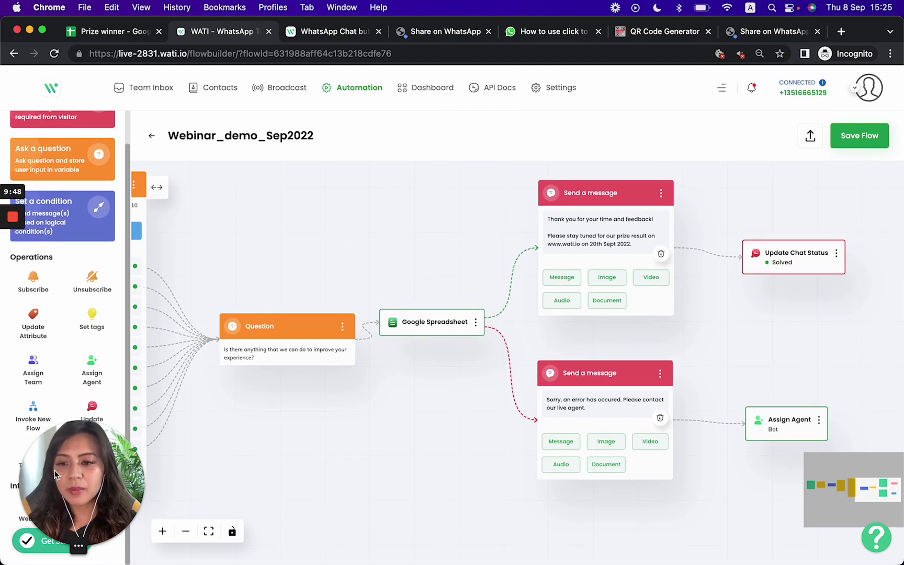
scroll(86, 400, up, 1)
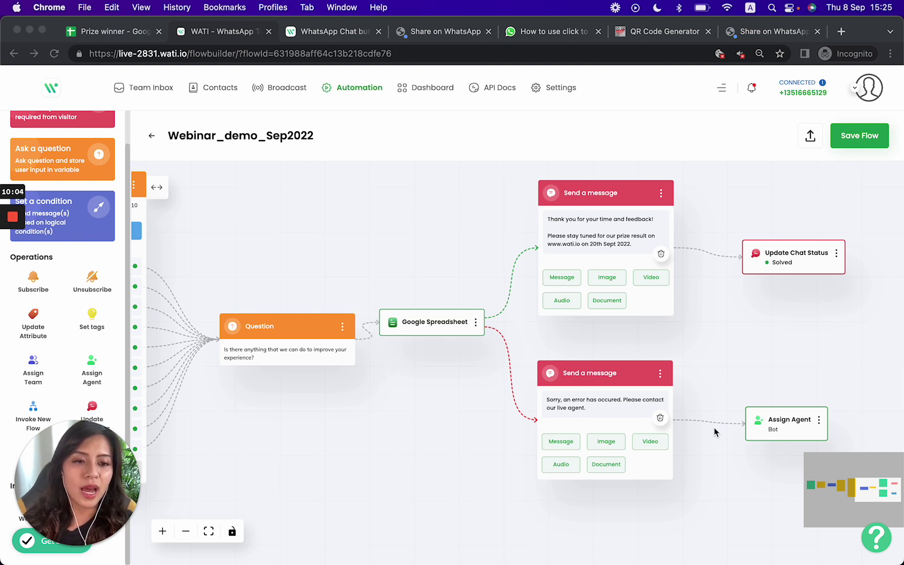
Edit the Assign Agent step on the error branch
click(791, 426)
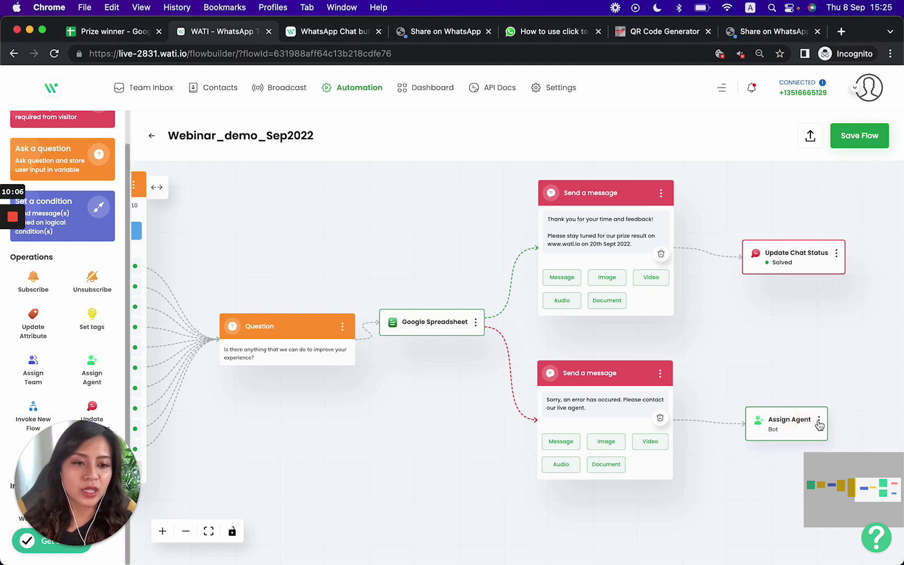
click(818, 419)
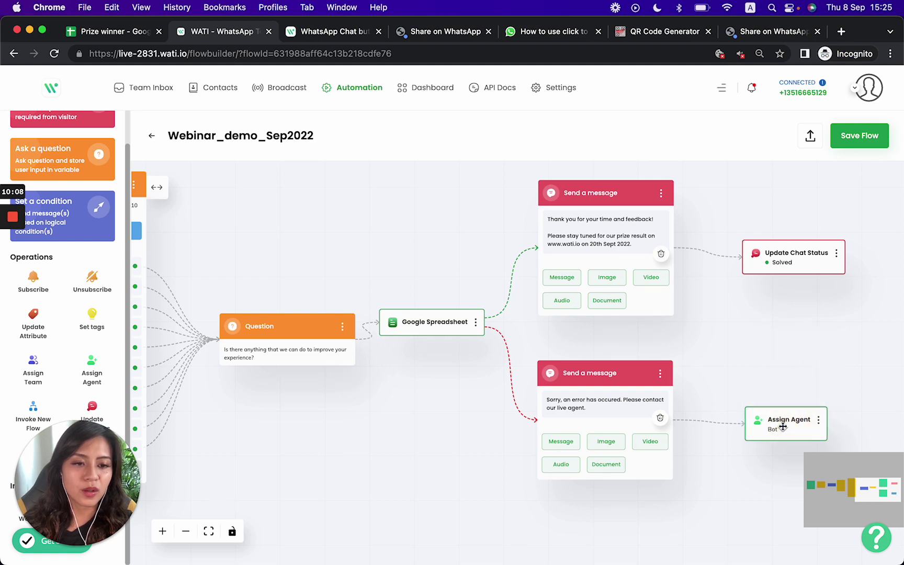
click(767, 425)
Assign a specific team member instead of Bot, then save the Webinar_demo_Sep2022 flow
click(459, 286)
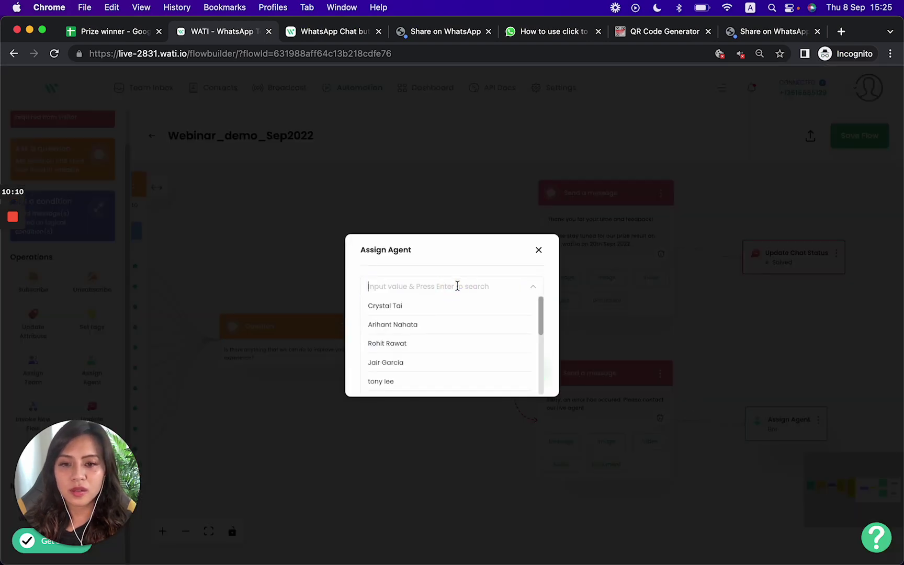
click(450, 305)
click(531, 375)
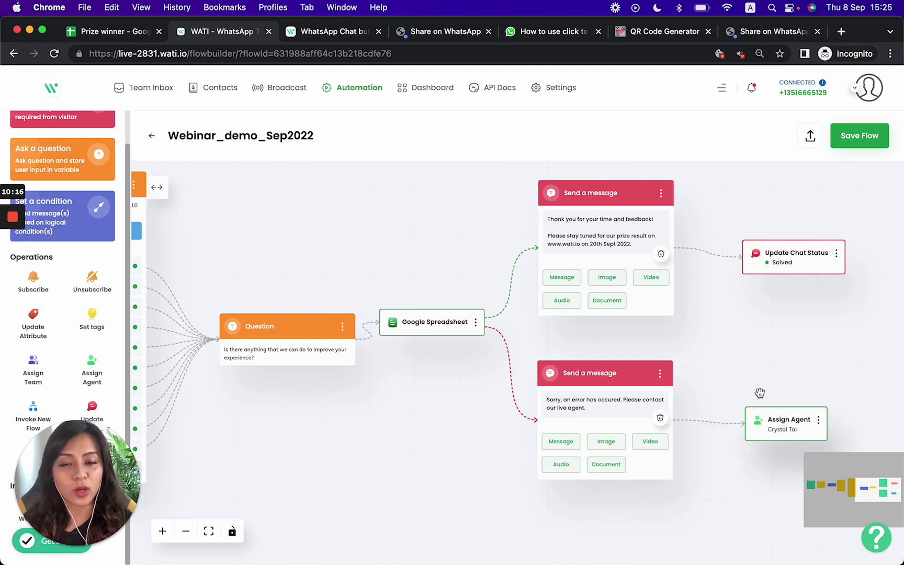
click(854, 142)
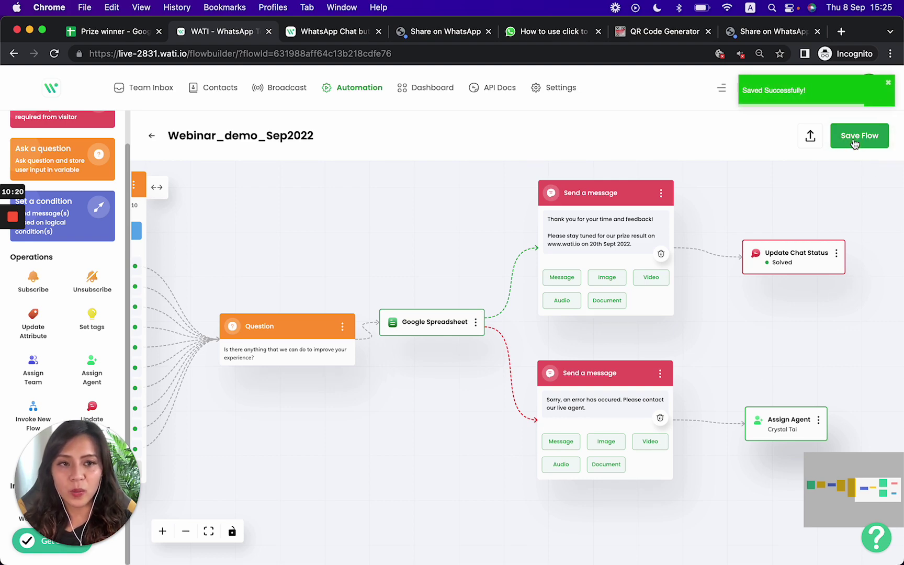
Reposition the rating list step, pan back to the starting message, and go to Default Action
click(404, 221)
drag(500, 222, 786, 246)
mouse_move(528, 210)
mouse_down()
mouse_move(716, 218)
mouse_move(543, 198)
mouse_up()
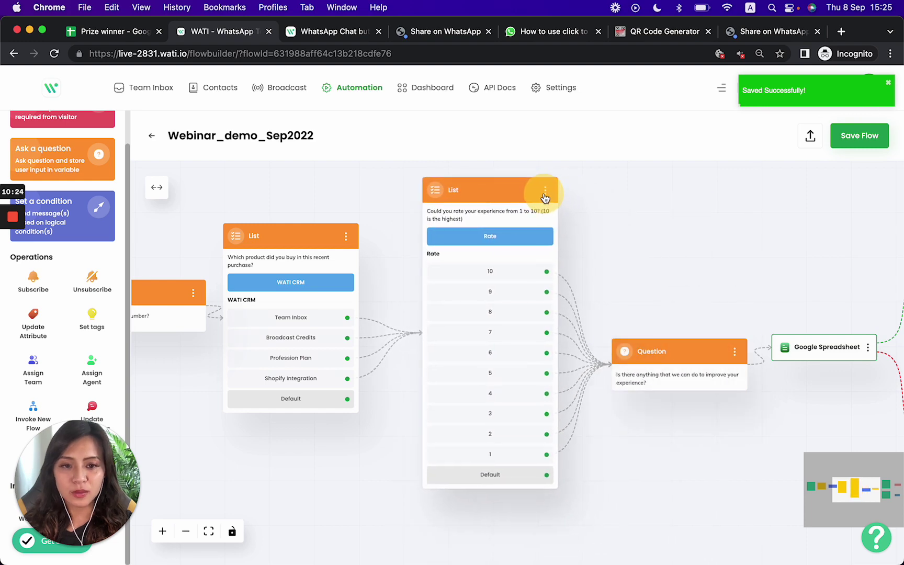
drag(641, 222, 850, 221)
drag(351, 197, 607, 197)
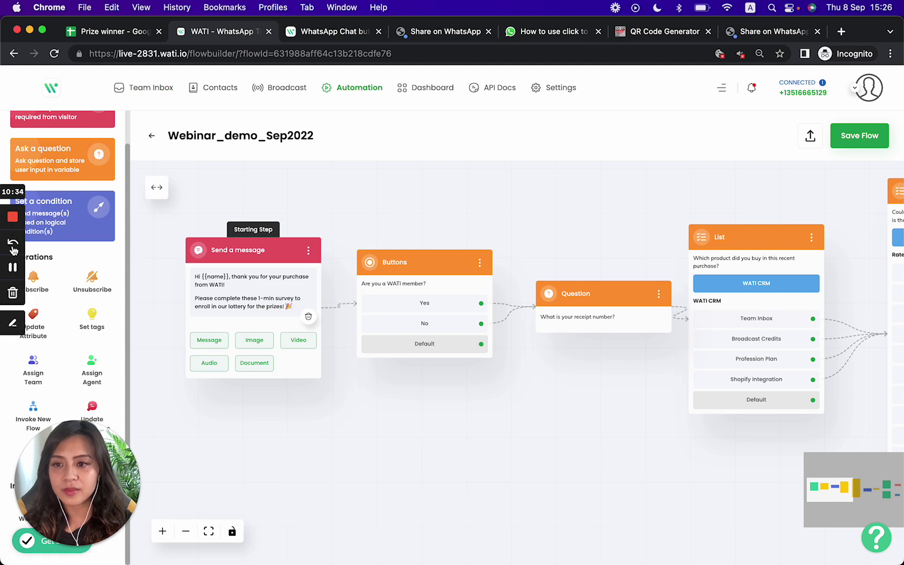
click(14, 267)
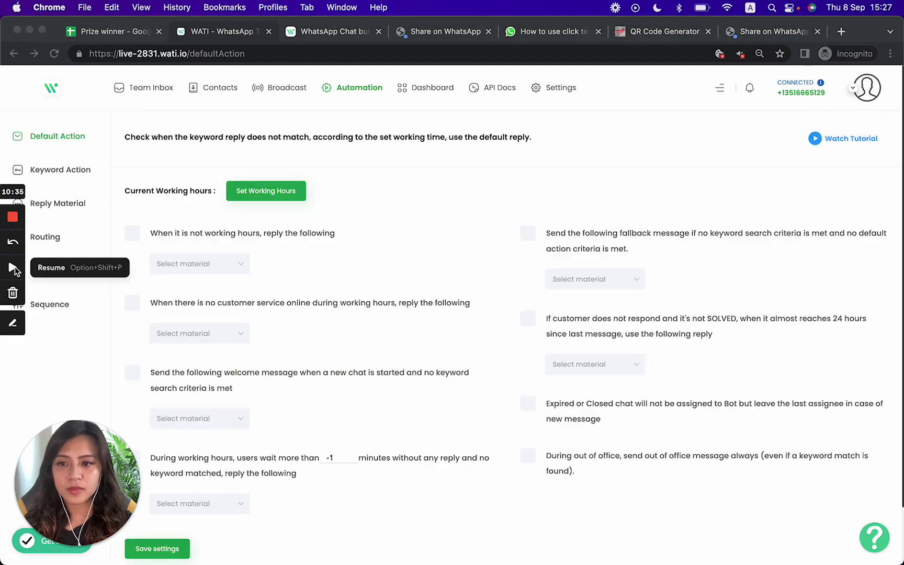
click(13, 267)
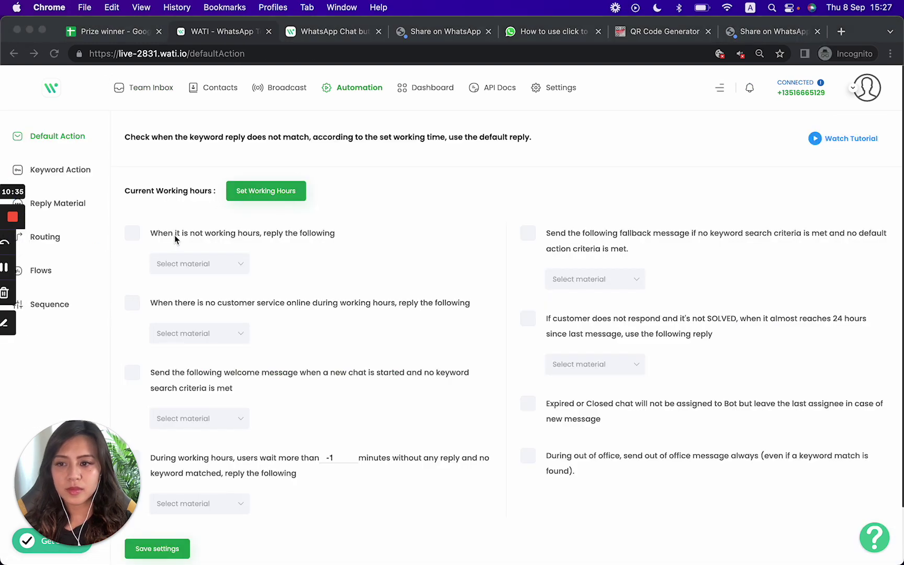
Go to the Team Inbox conversations
click(149, 88)
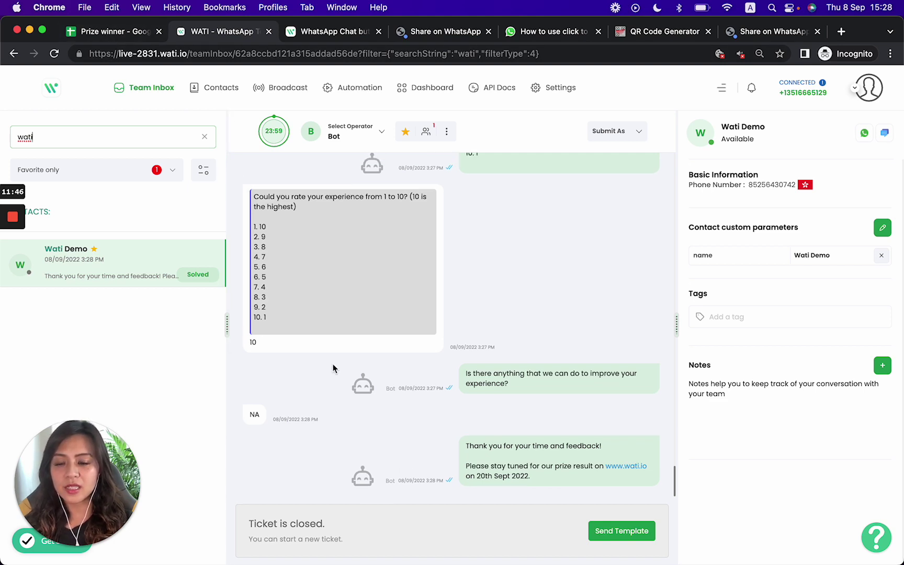
Scroll up to the receipt number reply 00001, then switch to the Prize winner spreadsheet
scroll(335, 367, up, 5)
scroll(292, 217, up, 4)
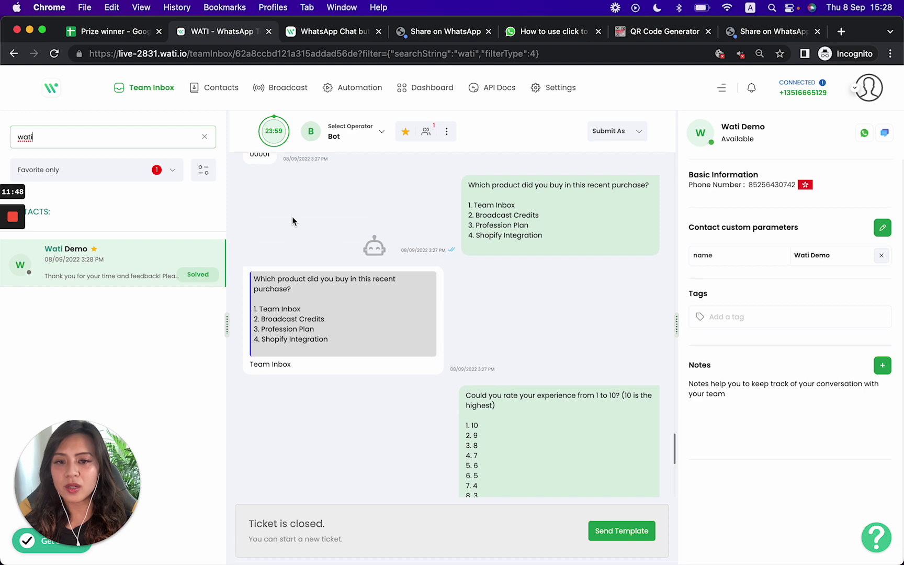
click(120, 34)
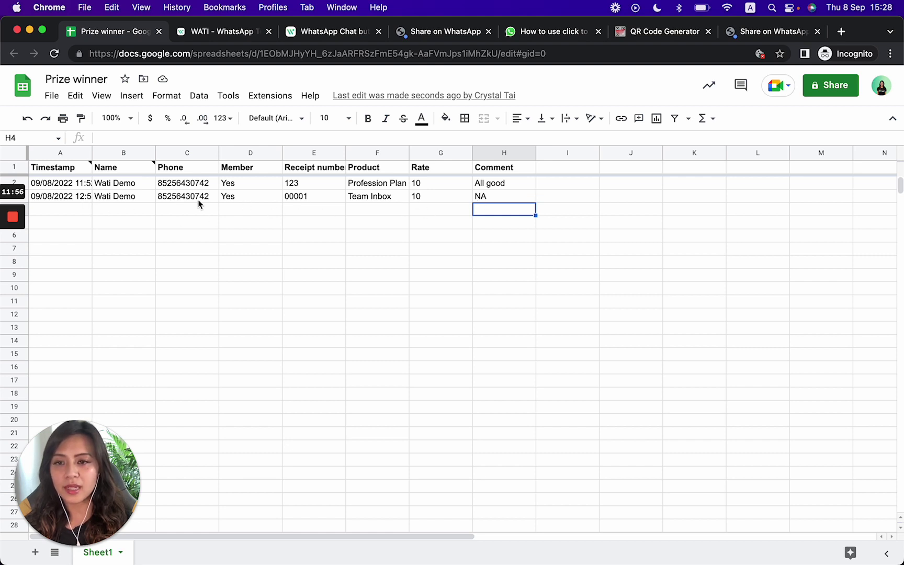
Review row 3's new response (00001, Team Inbox, 10, NA), then open the Extensions menu
click(122, 199)
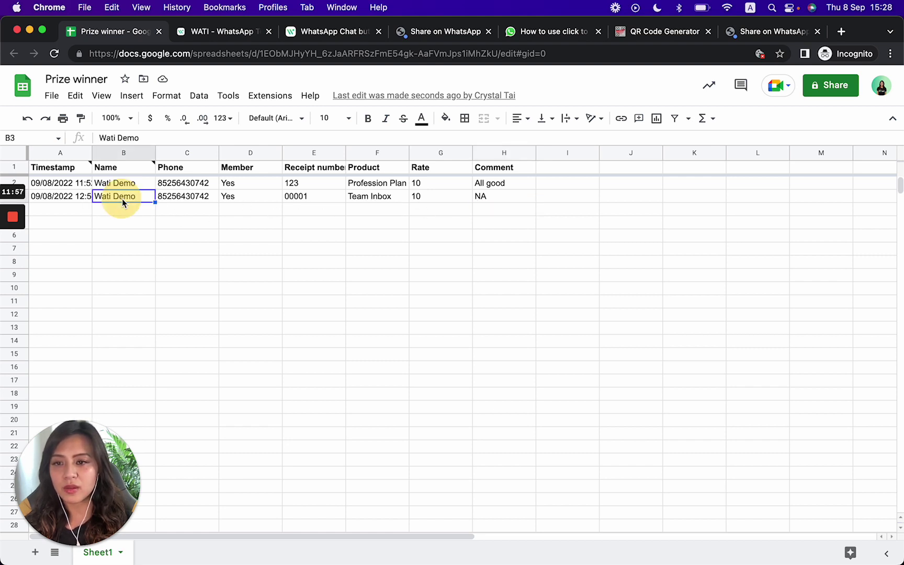
click(311, 198)
click(399, 196)
click(481, 196)
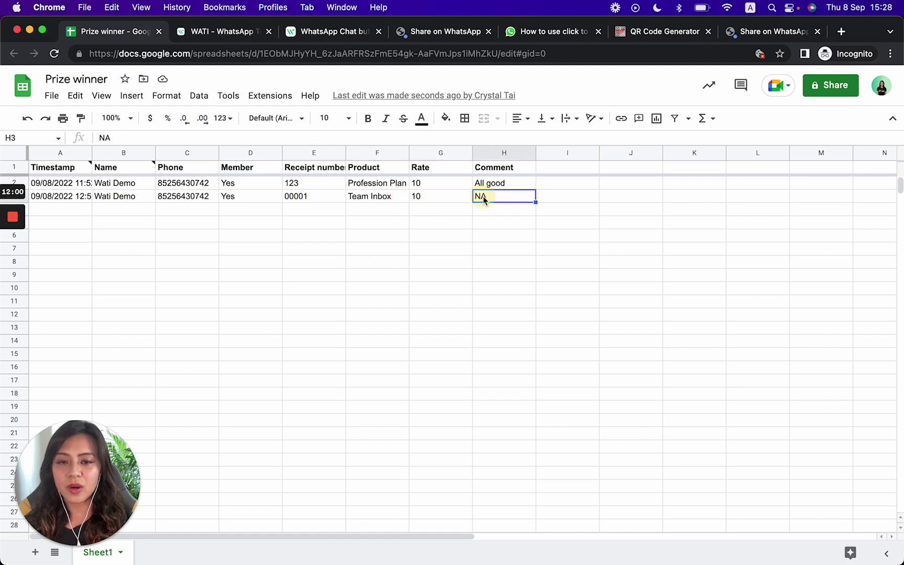
click(549, 301)
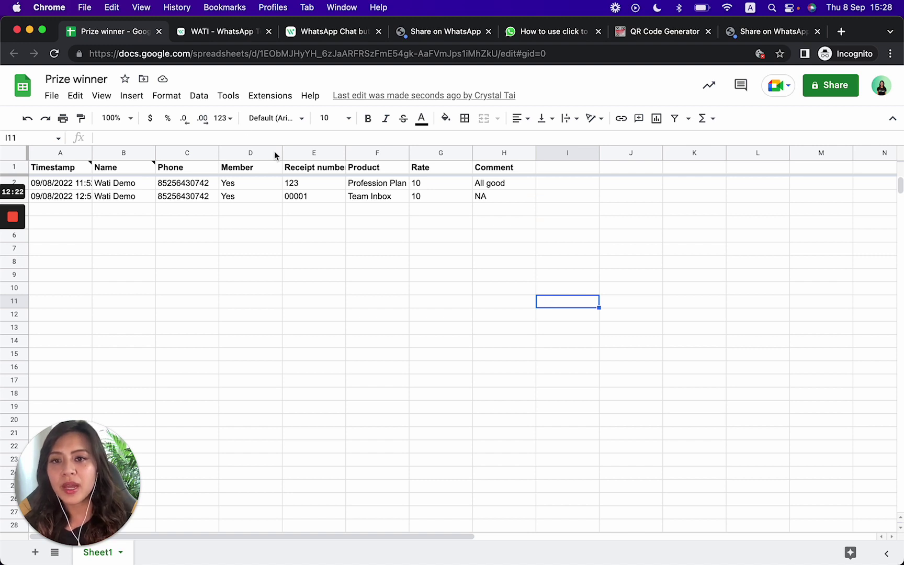
click(273, 98)
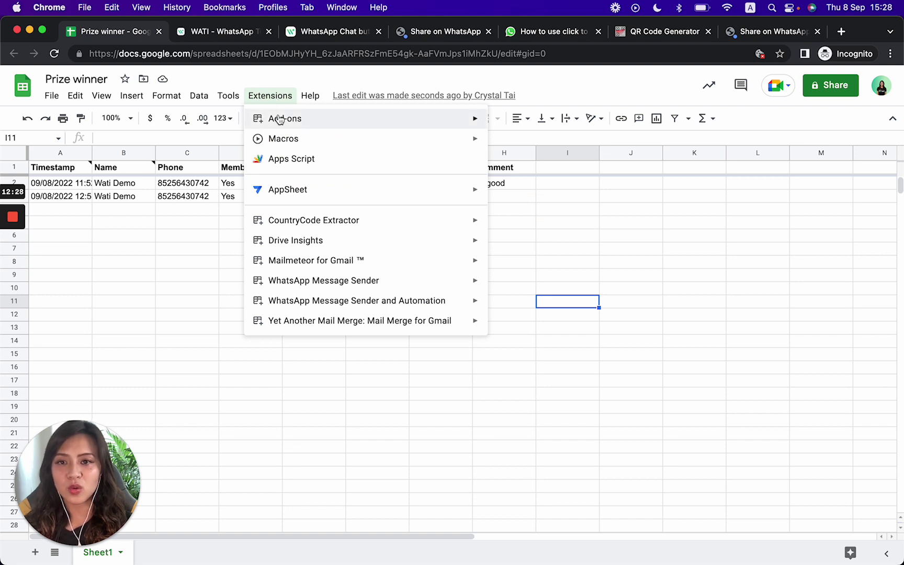
mouse_move(280, 119)
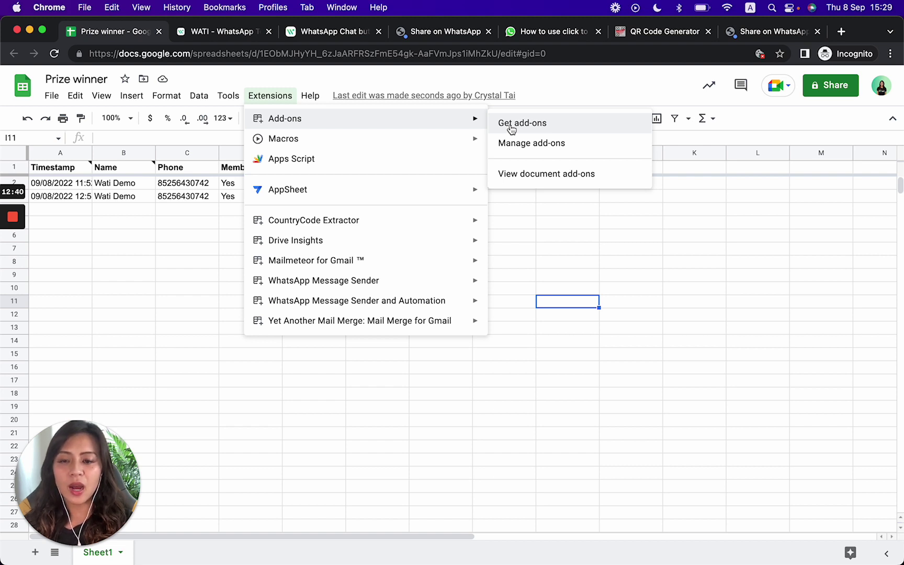
click(110, 300)
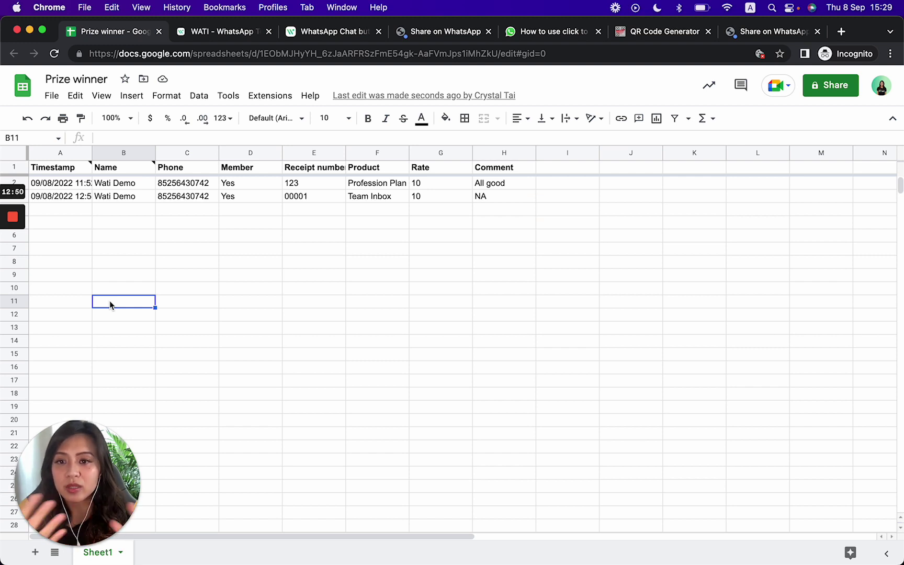
mouse_move(147, 167)
click(304, 198)
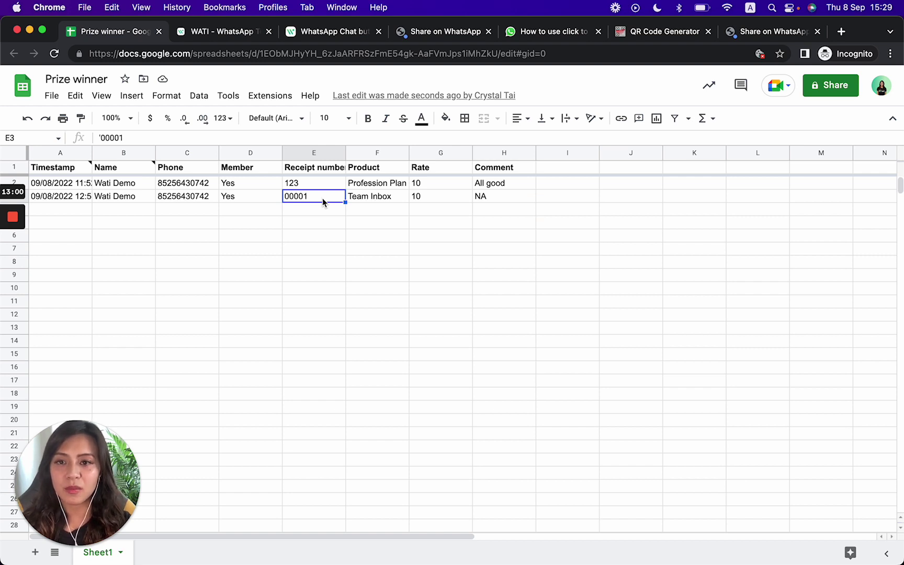
click(271, 95)
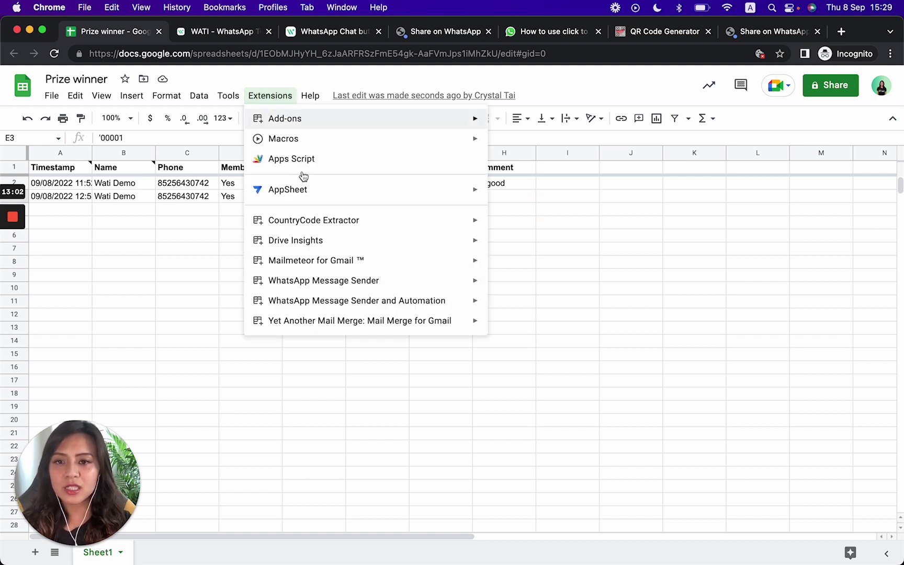
Launch WhatsApp Schedule with phone range E3 as a live user, then switch to WATI
mouse_move(324, 282)
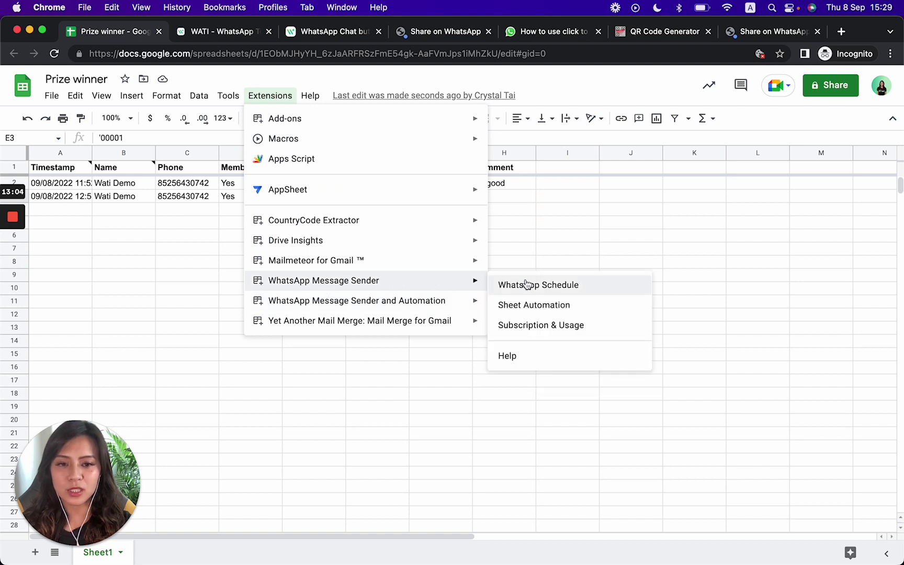
click(527, 284)
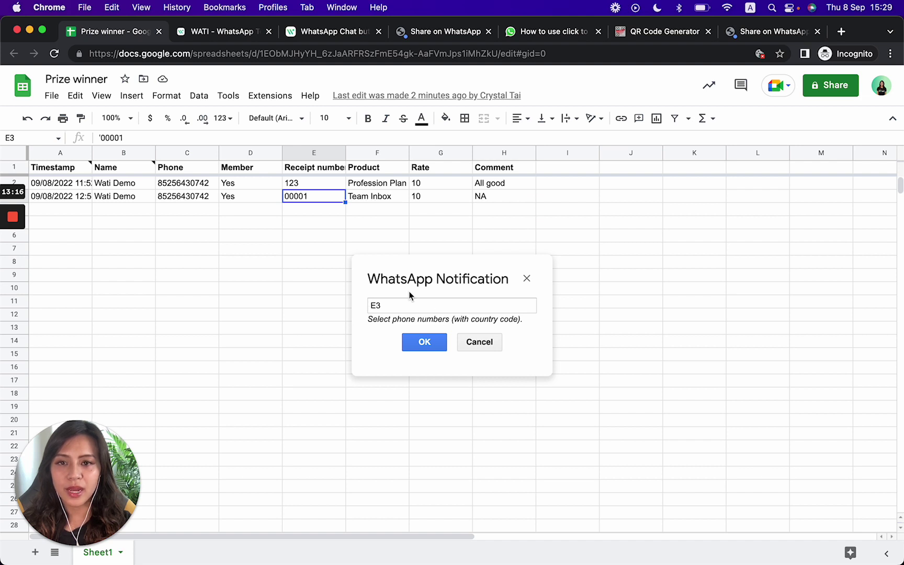
click(413, 346)
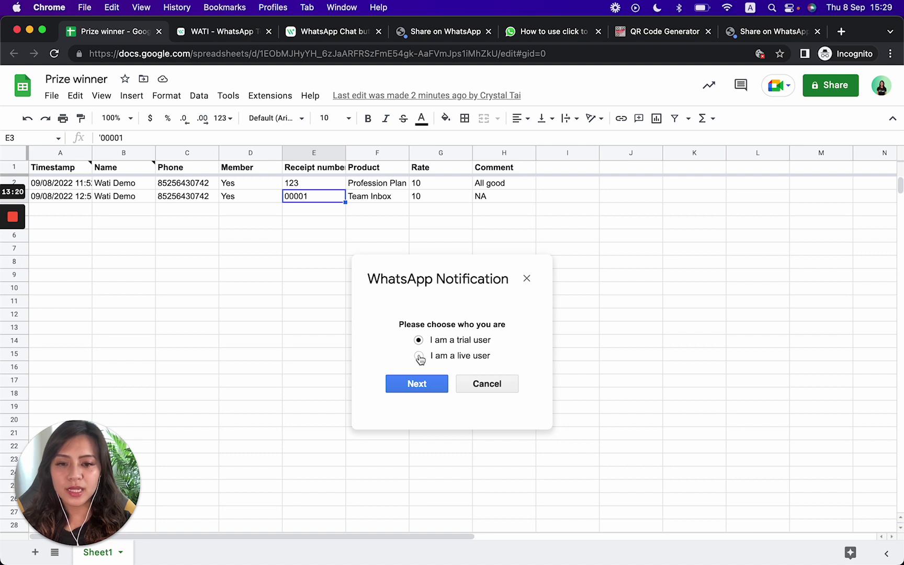
click(419, 356)
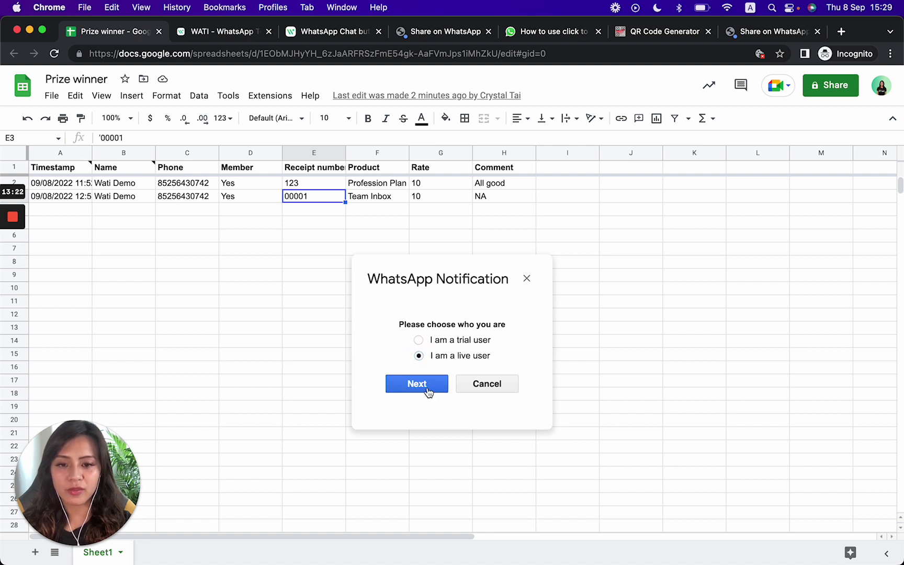
click(426, 387)
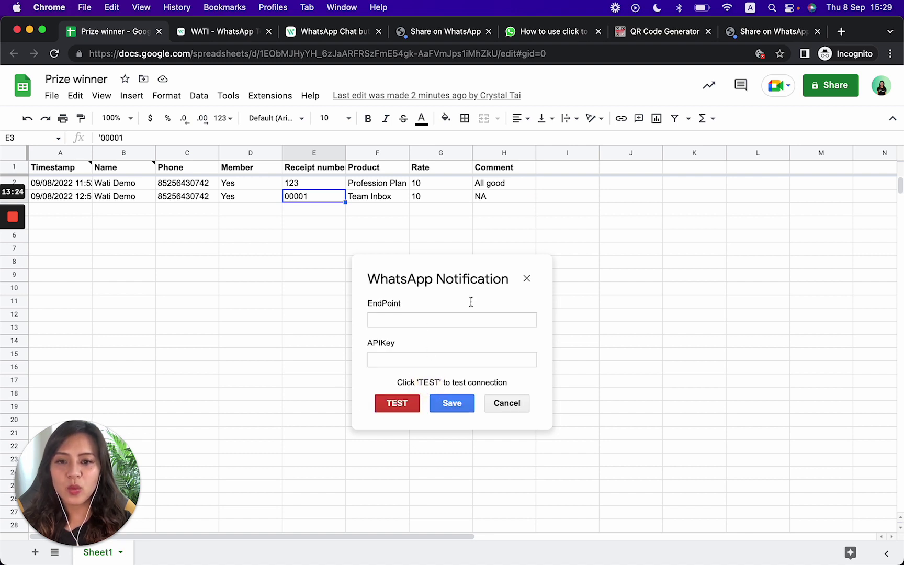
click(238, 30)
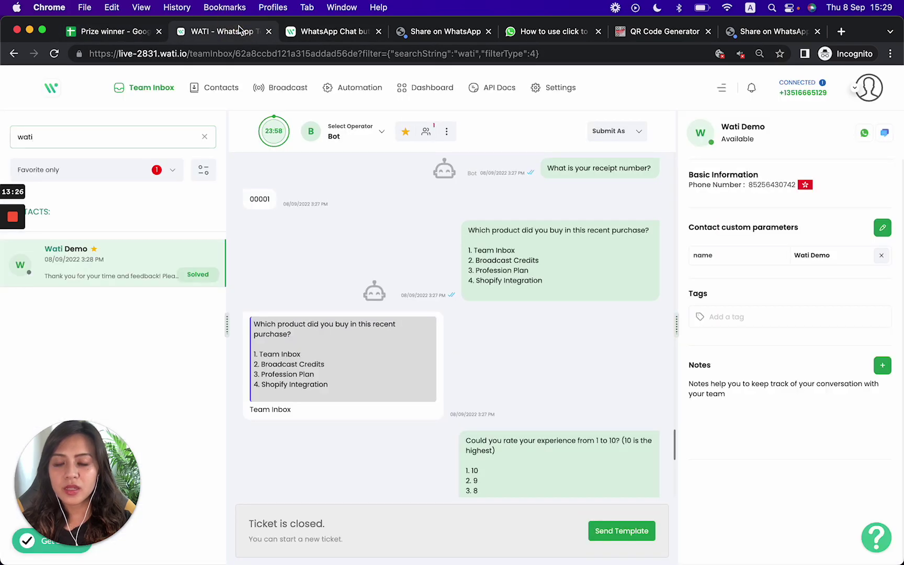
Copy the WATI API endpoint and paste it into the add-on's EndPoint field
click(479, 94)
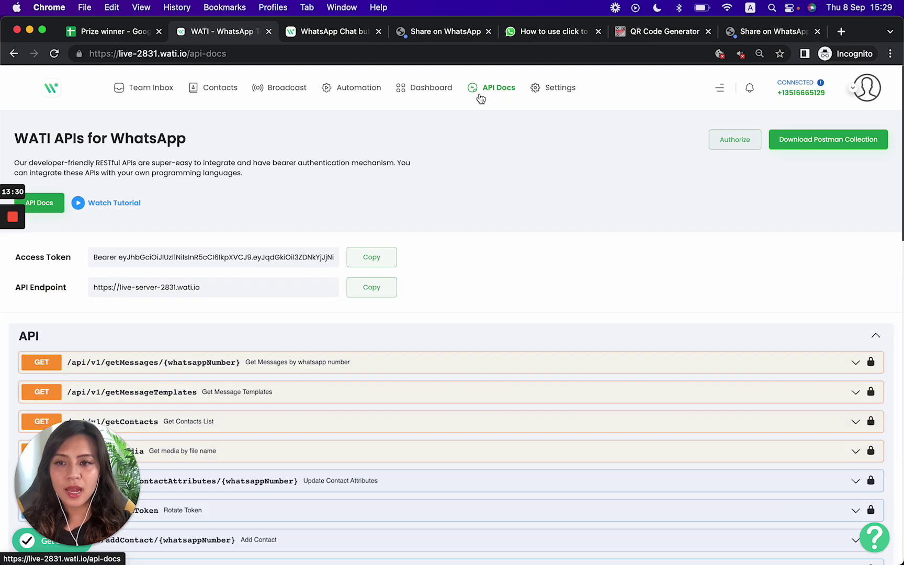
click(371, 290)
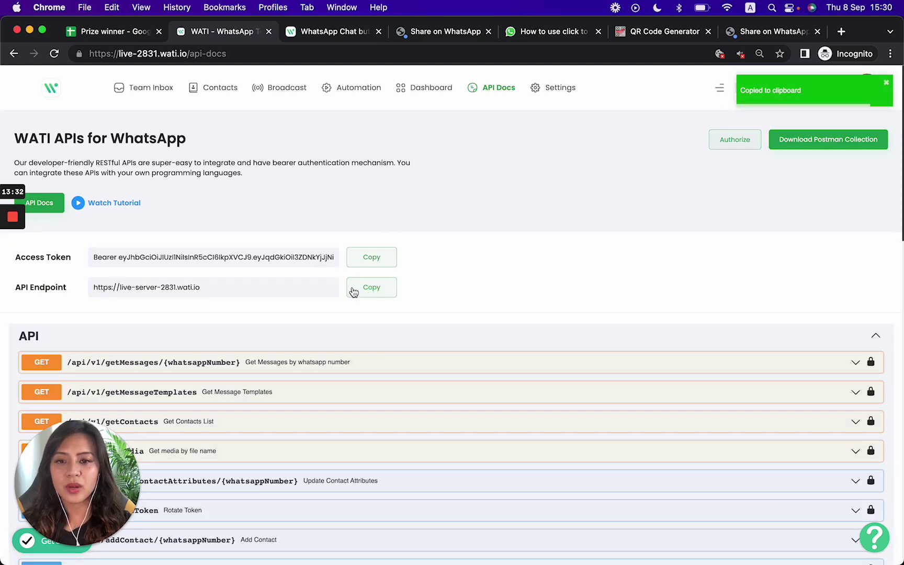
click(340, 32)
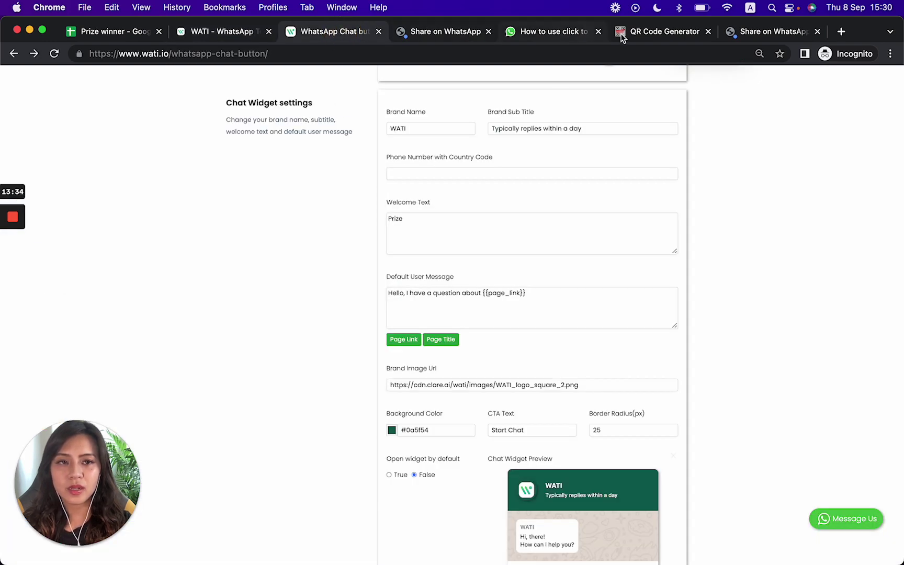
click(94, 34)
click(453, 322)
key(super+v)
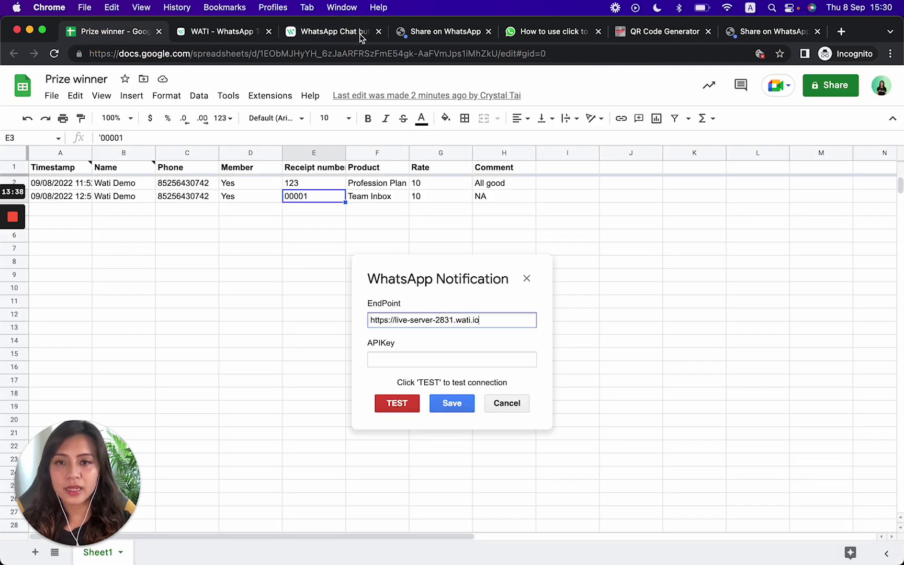
Paste the WATI access token as the APIKey, test the connection, and save
click(238, 33)
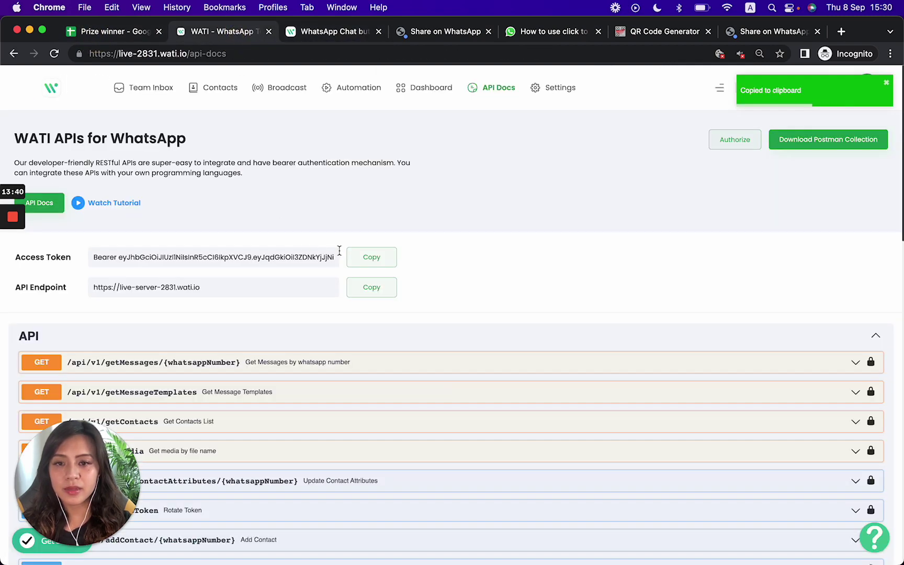
click(358, 257)
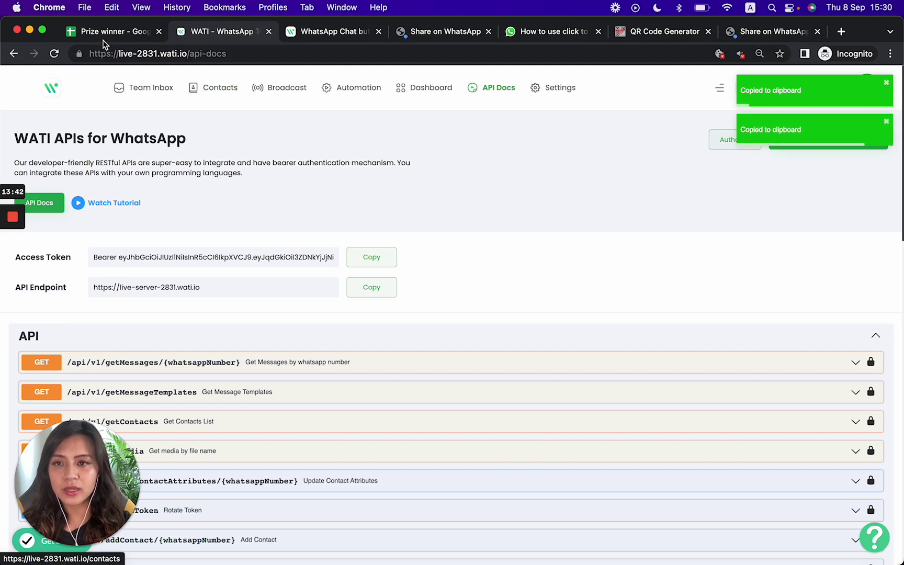
key(super+1)
click(413, 361)
key(super+v)
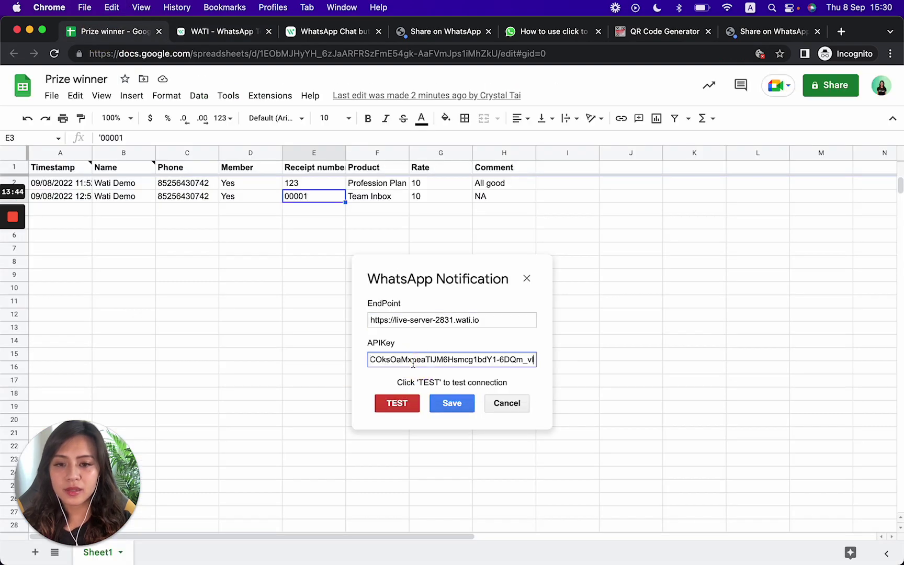
click(399, 407)
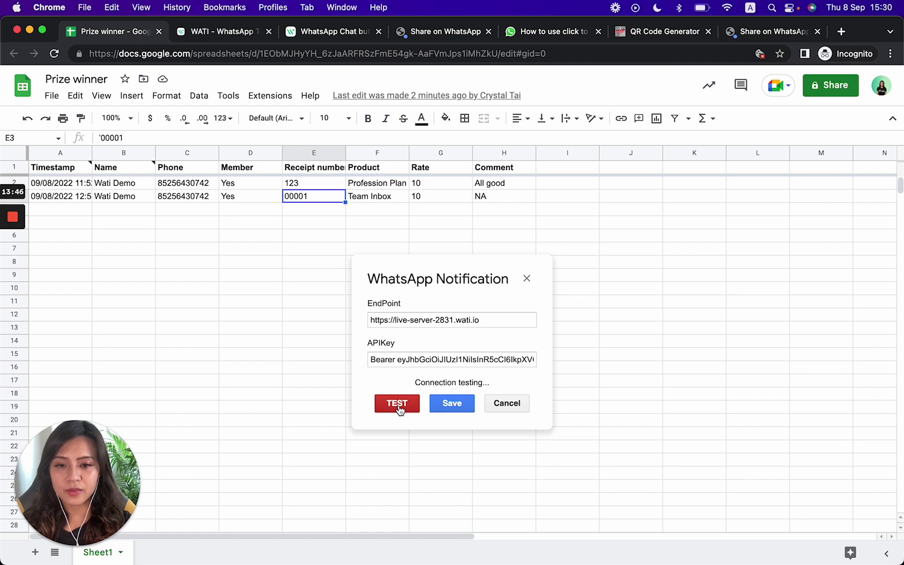
click(469, 409)
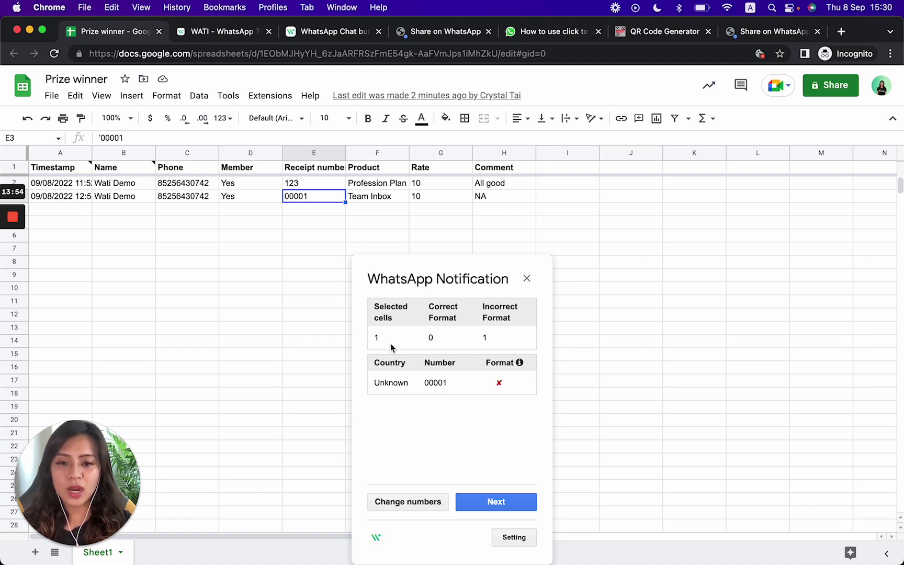
Set the add-on's phone number range to C3, validated as a Hong Kong number, and continue
click(184, 197)
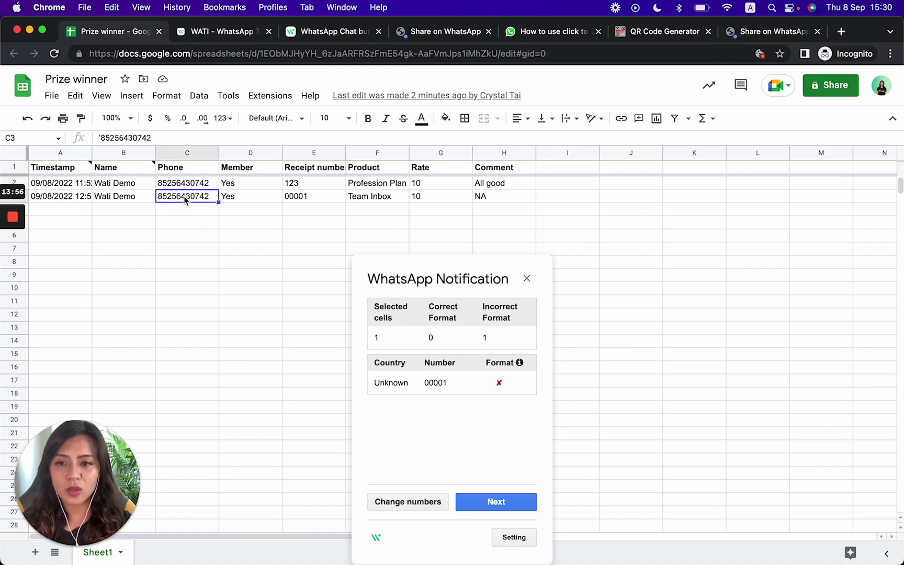
click(428, 502)
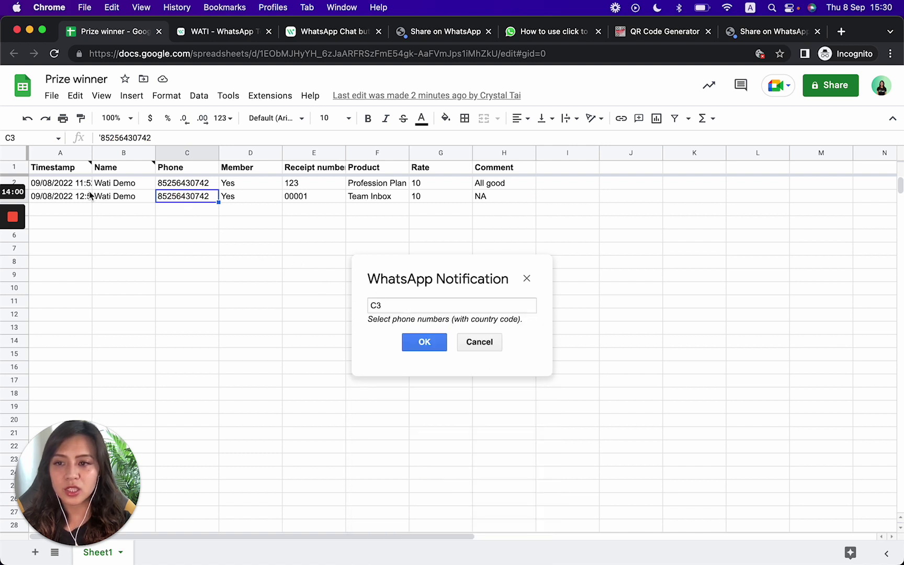
click(427, 339)
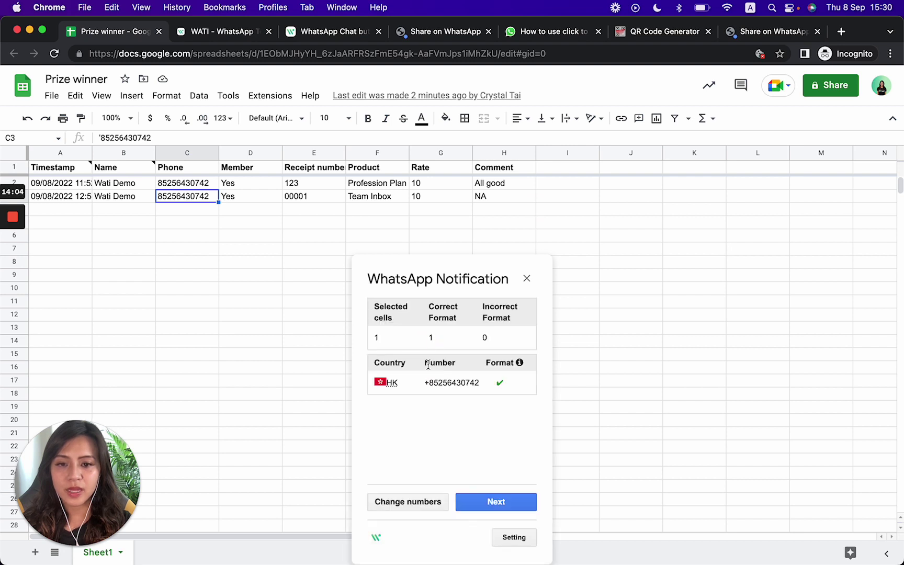
mouse_move(500, 363)
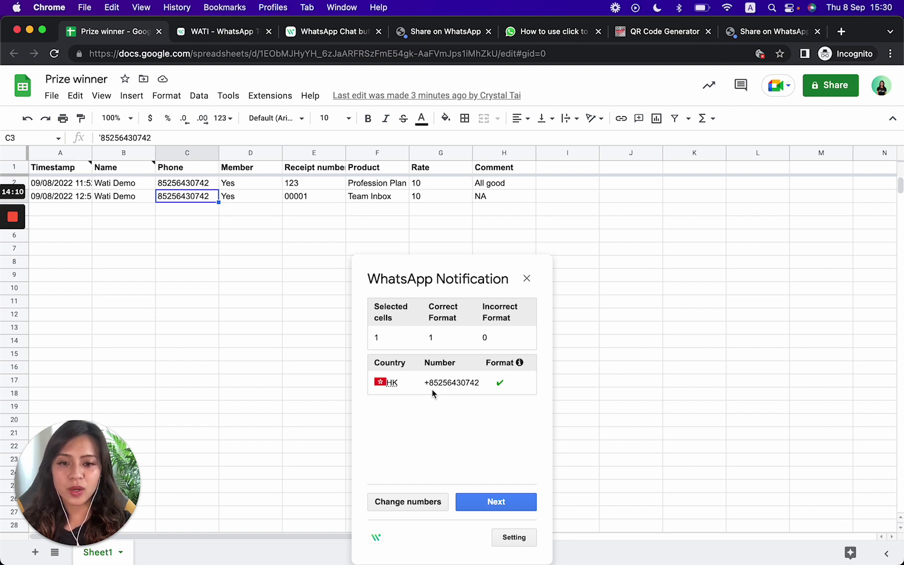
click(489, 503)
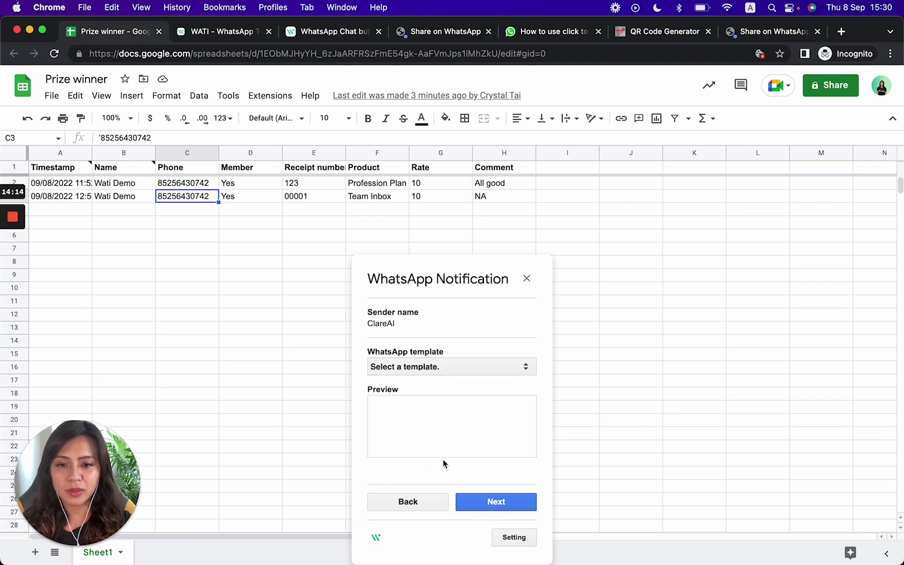
click(240, 36)
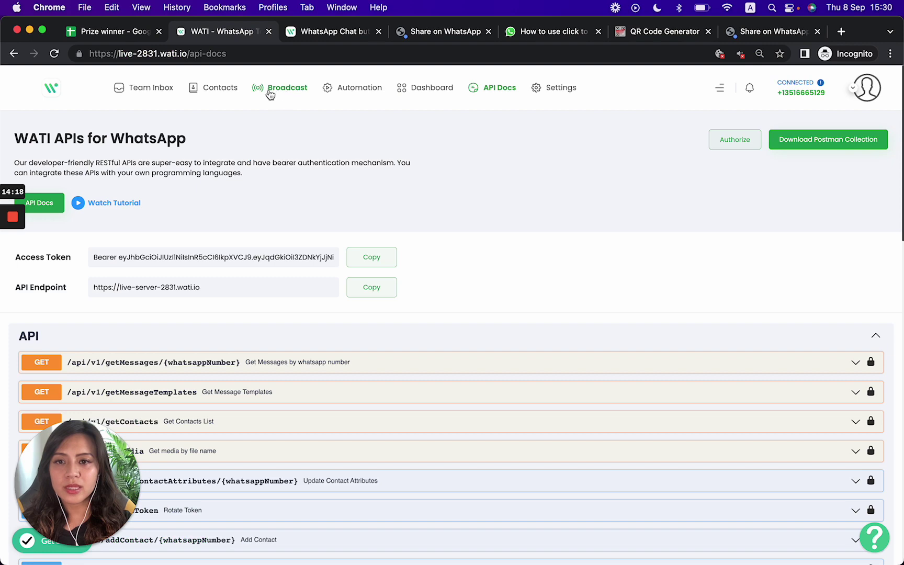
Review the webinar_prize template under Broadcast > Template Messages, then begin a new template
click(287, 91)
click(81, 205)
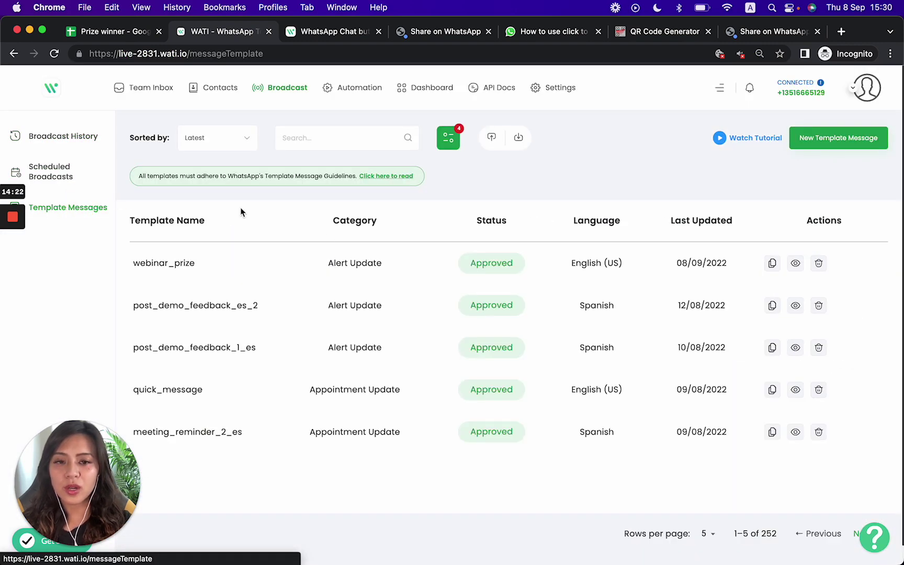
click(795, 263)
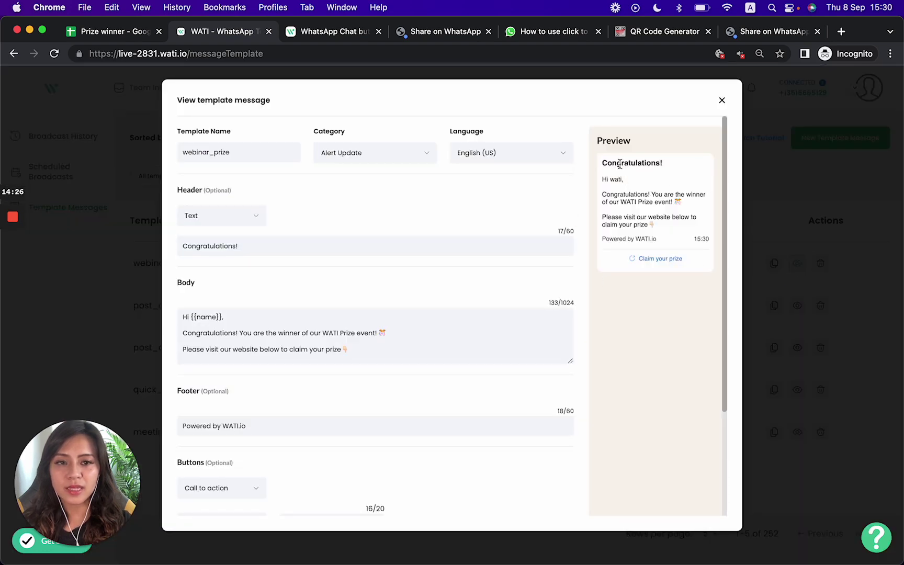
drag(602, 163, 672, 242)
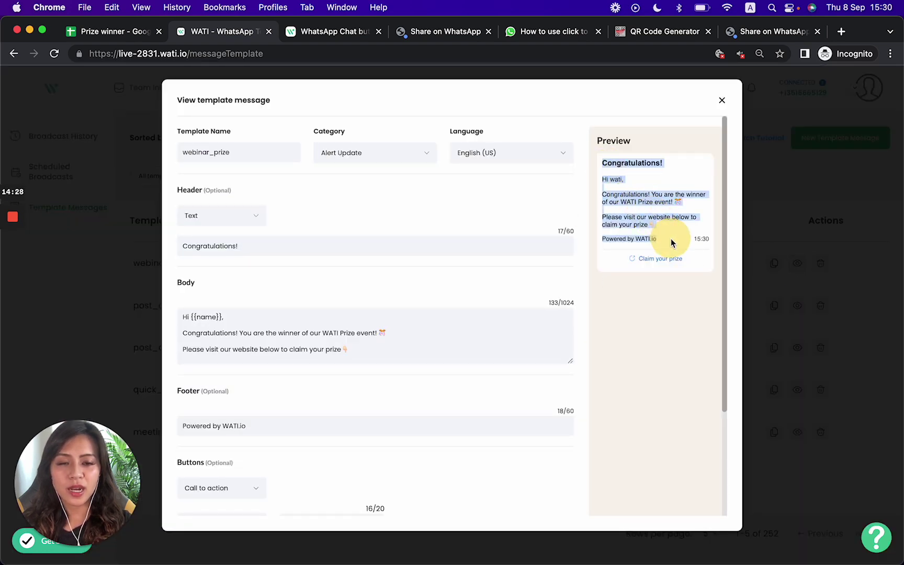
click(671, 241)
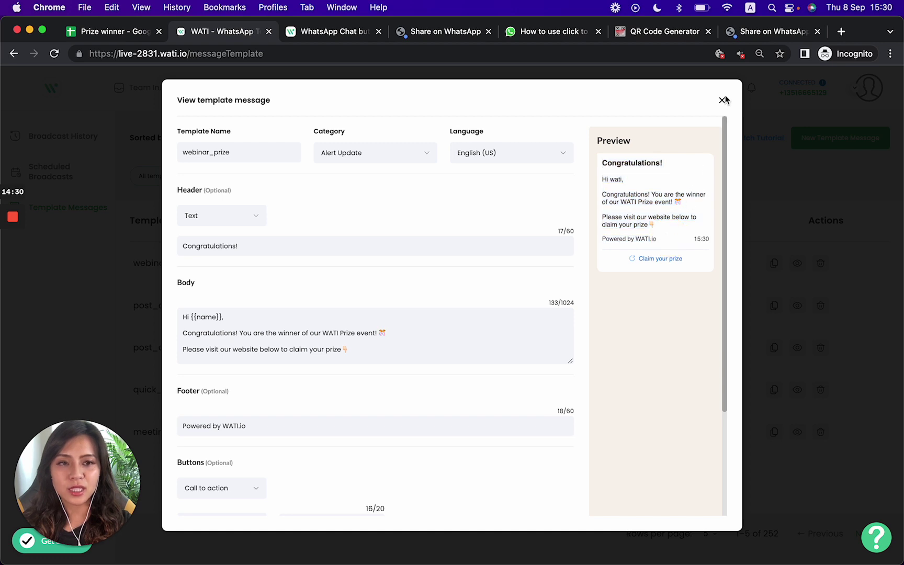
scroll(561, 299, down, 5)
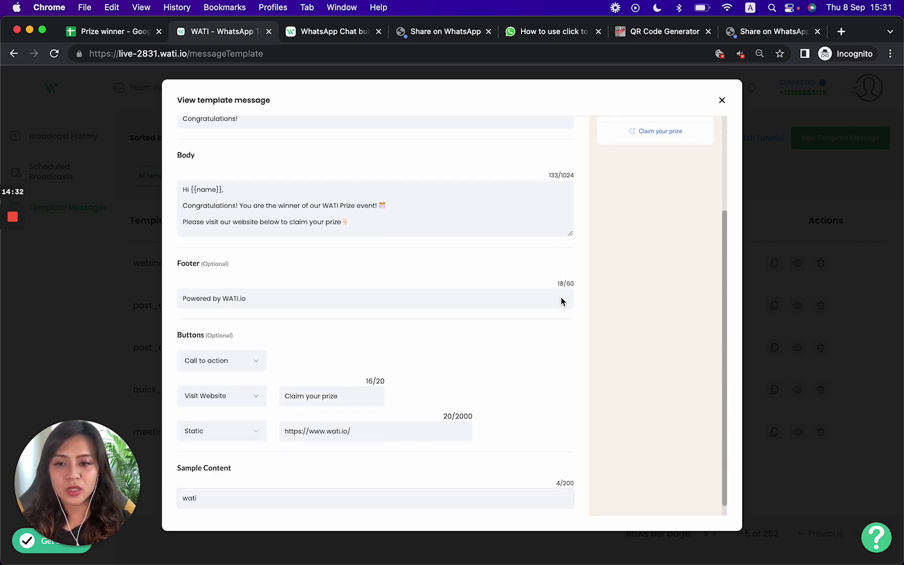
click(721, 100)
click(813, 138)
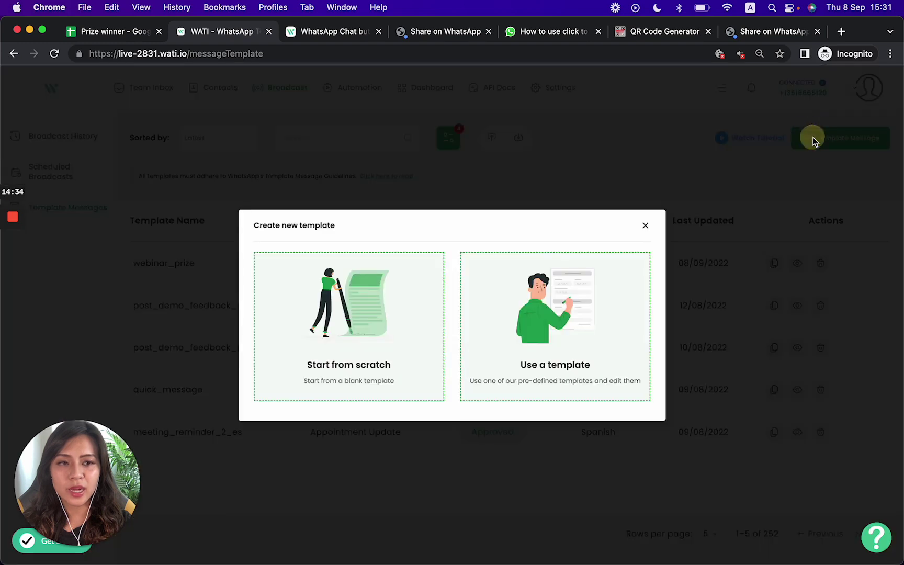
Draft a blank template with a Media header and Call to action button, then discard it
click(291, 356)
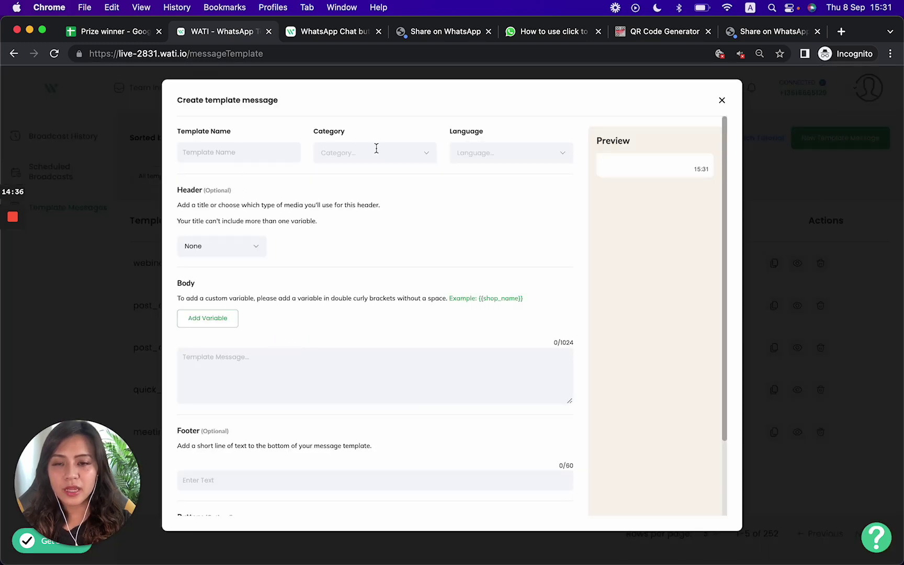
click(218, 249)
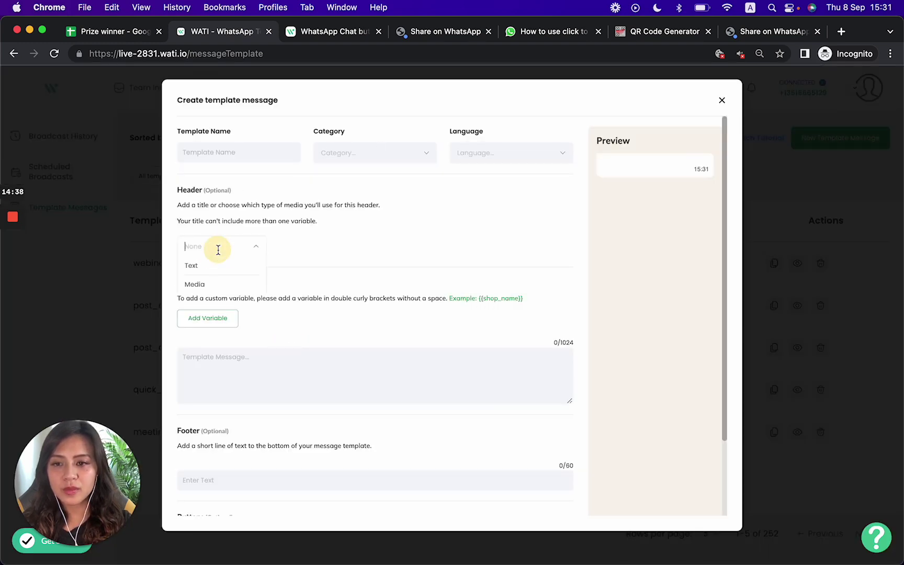
click(212, 285)
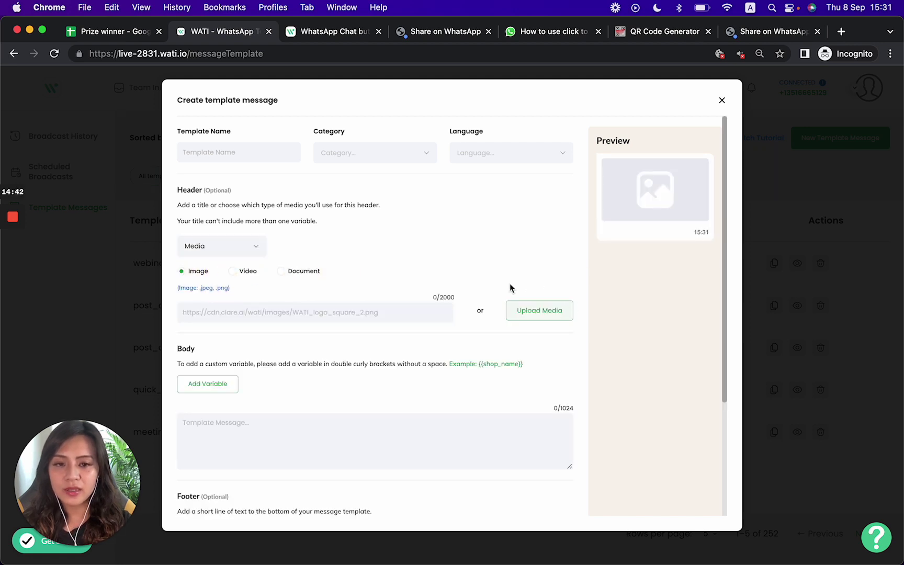
scroll(497, 398, down, 5)
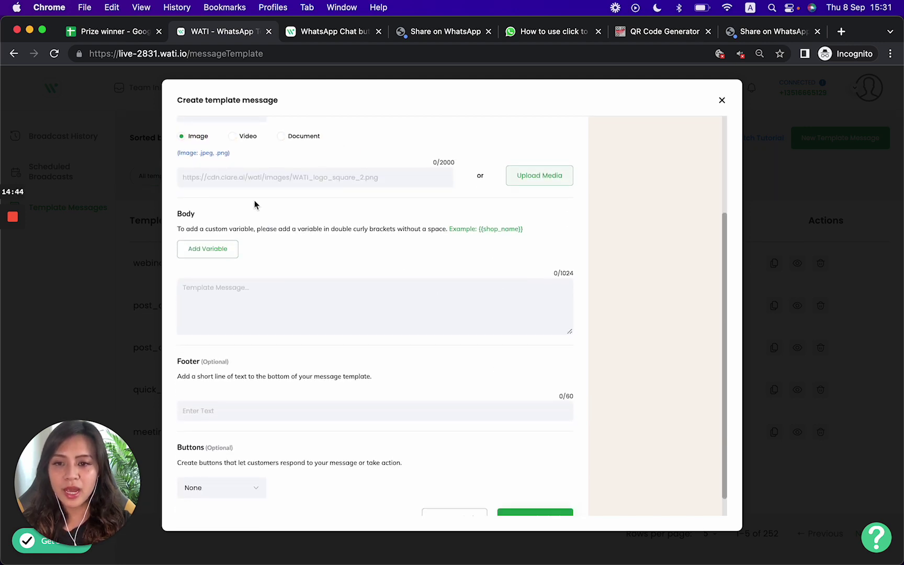
click(230, 465)
click(232, 492)
scroll(232, 495, down, 3)
click(235, 394)
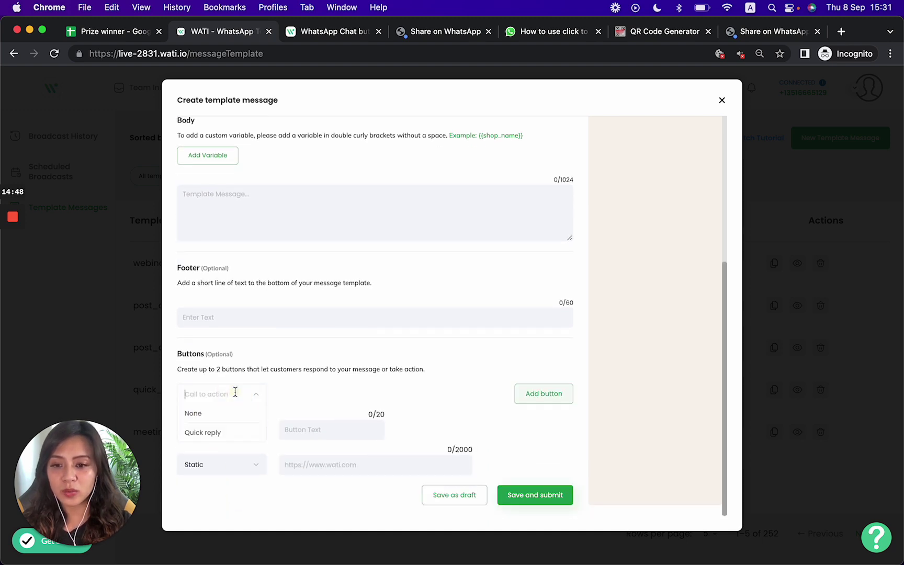
click(722, 99)
click(722, 100)
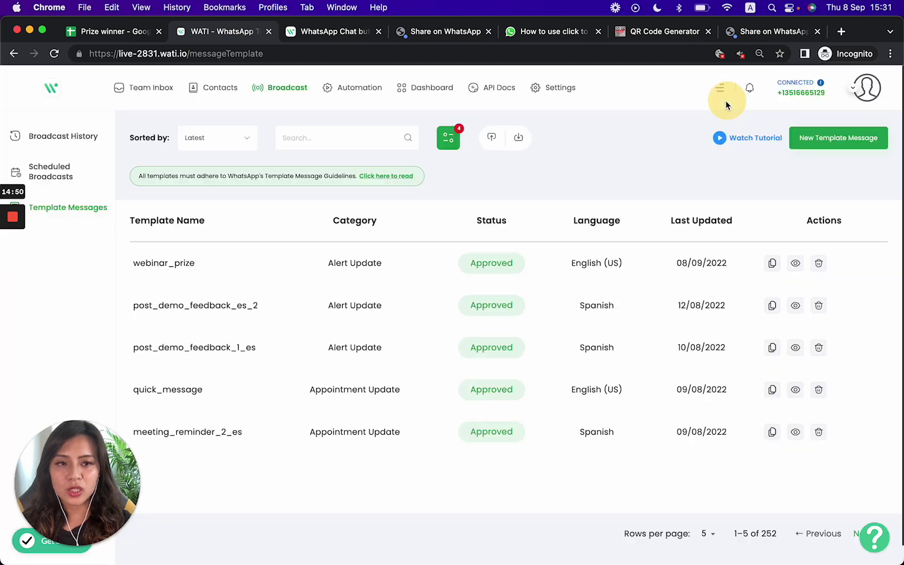
Reopen the webinar_prize template view to inspect its fields and preview
click(792, 266)
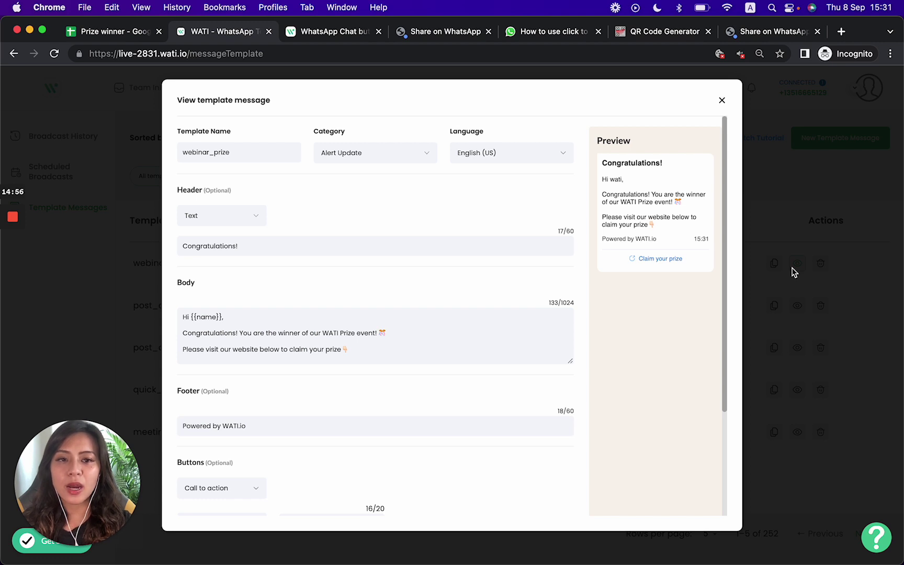
scroll(693, 365, down, 5)
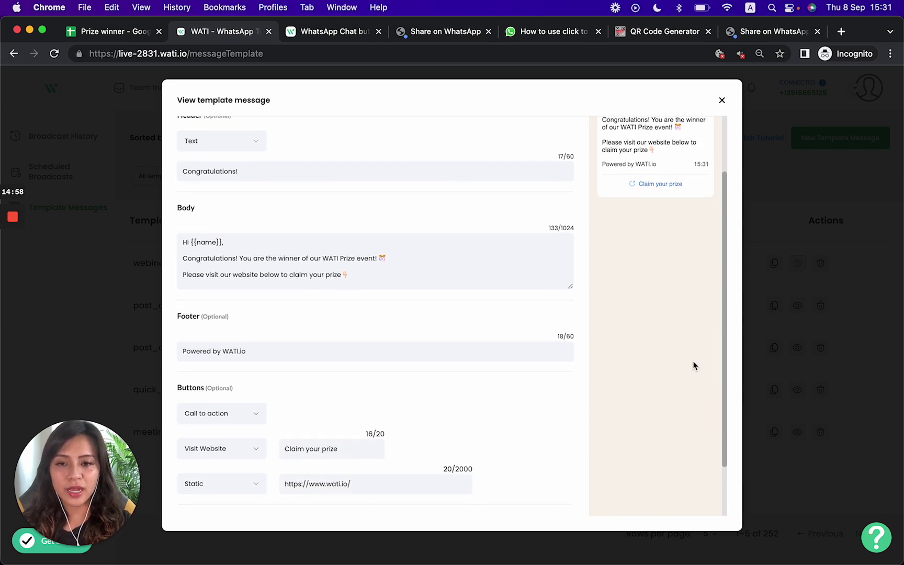
scroll(694, 351, up, 5)
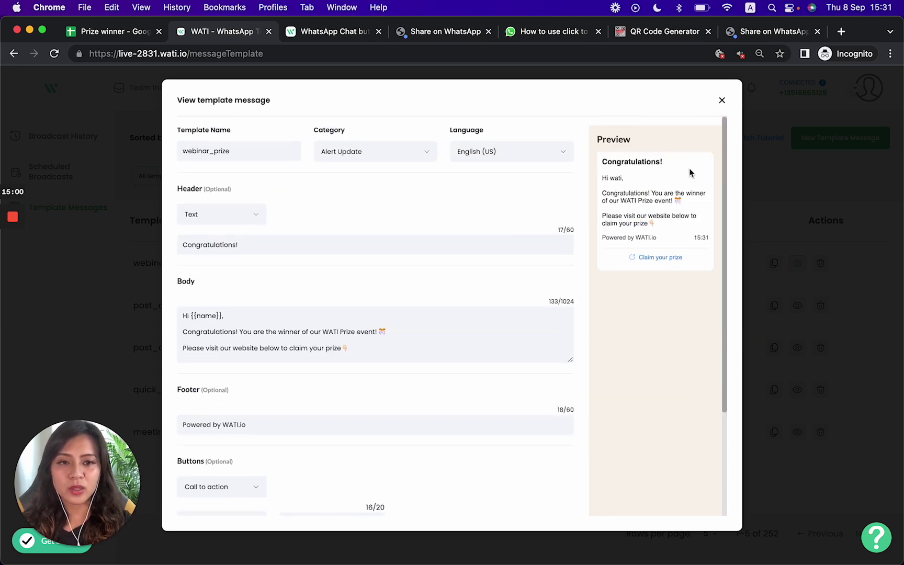
In the Prize winner sheet's add-on, choose webinar_prize and fill the name variable from B3
click(104, 33)
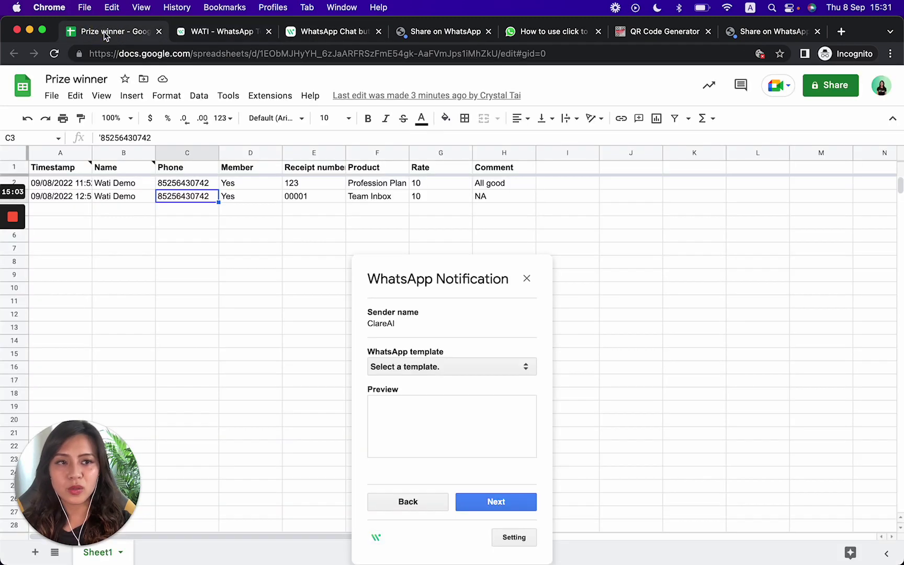
click(439, 367)
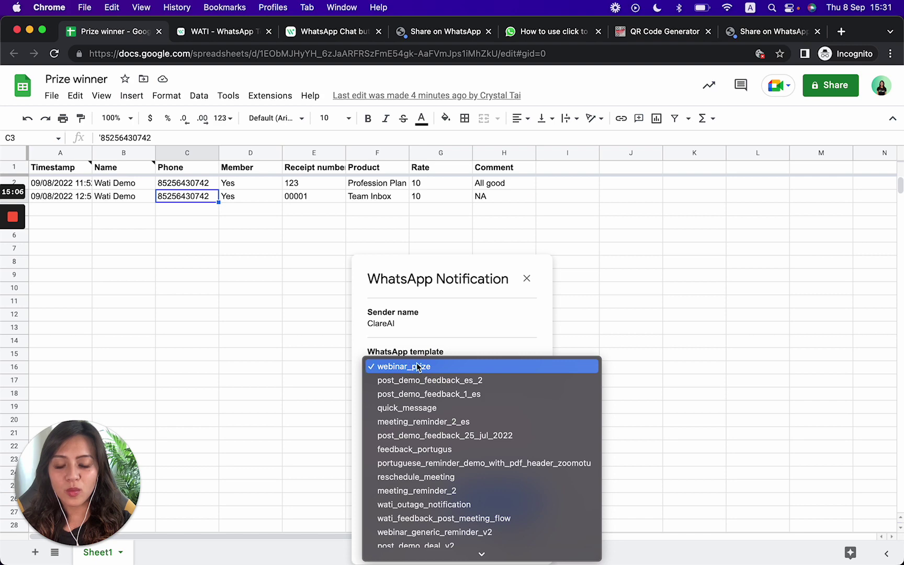
click(421, 367)
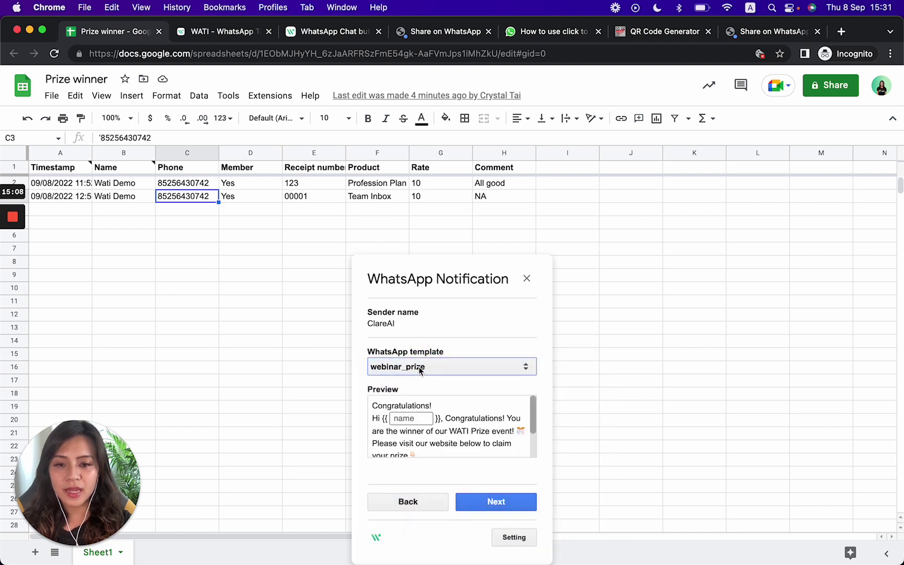
click(406, 418)
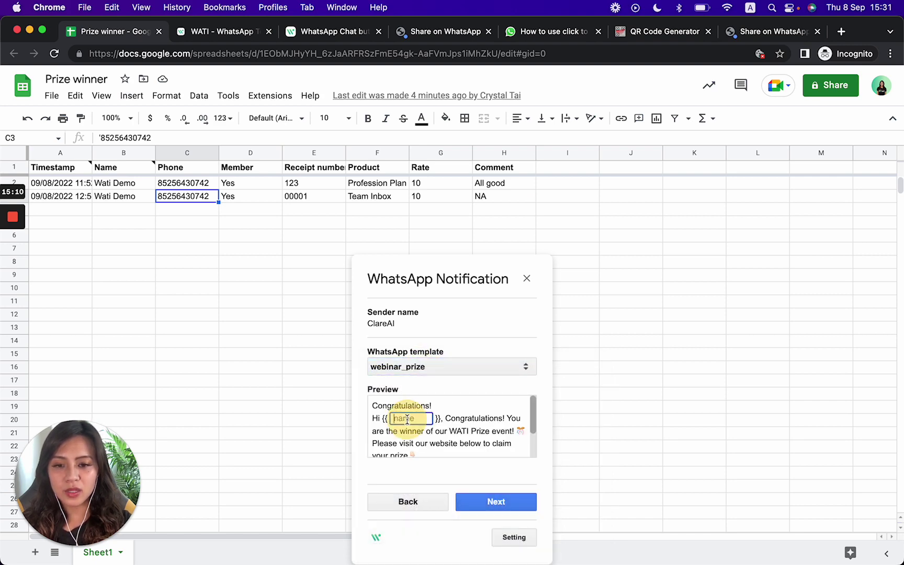
click(131, 197)
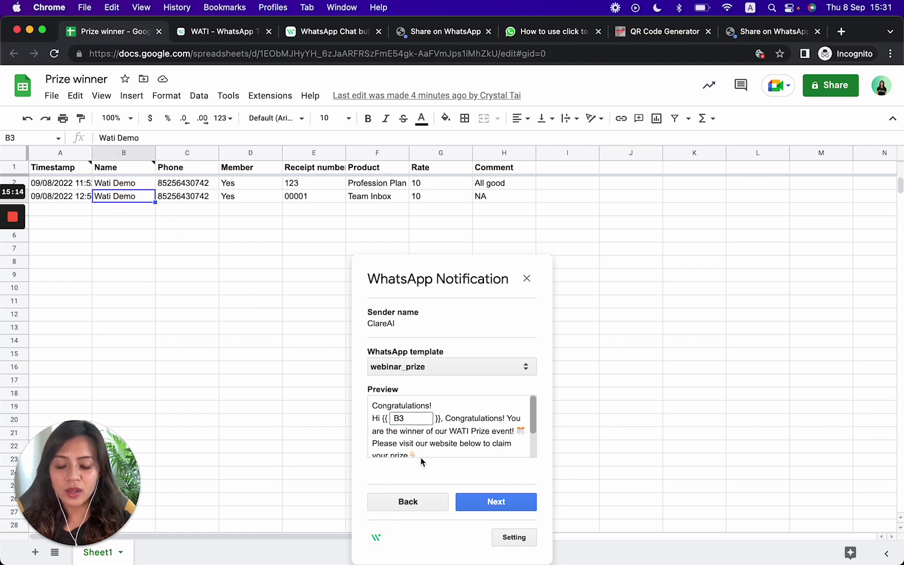
click(494, 502)
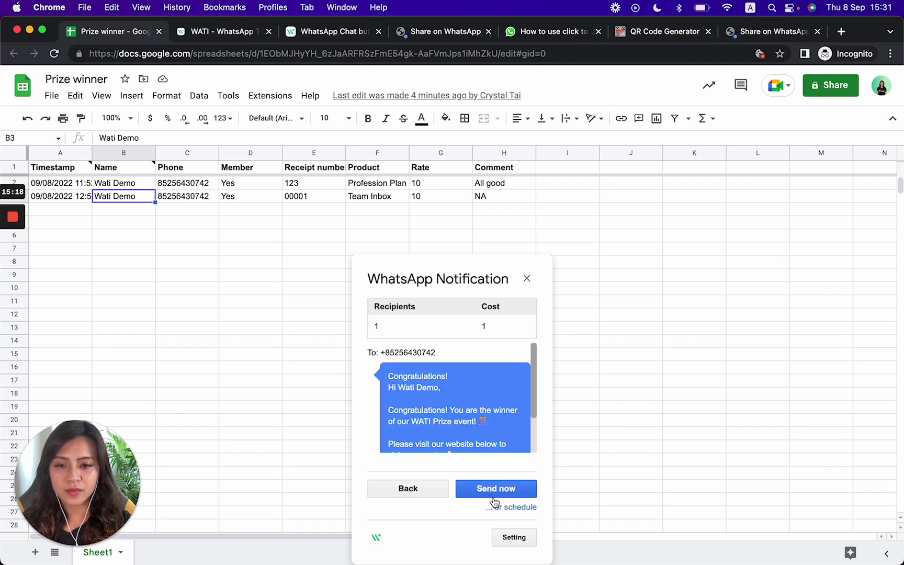
Check the personalised preview and send the prize message now instead of scheduling it
scroll(454, 435, down, 3)
scroll(429, 413, up, 2)
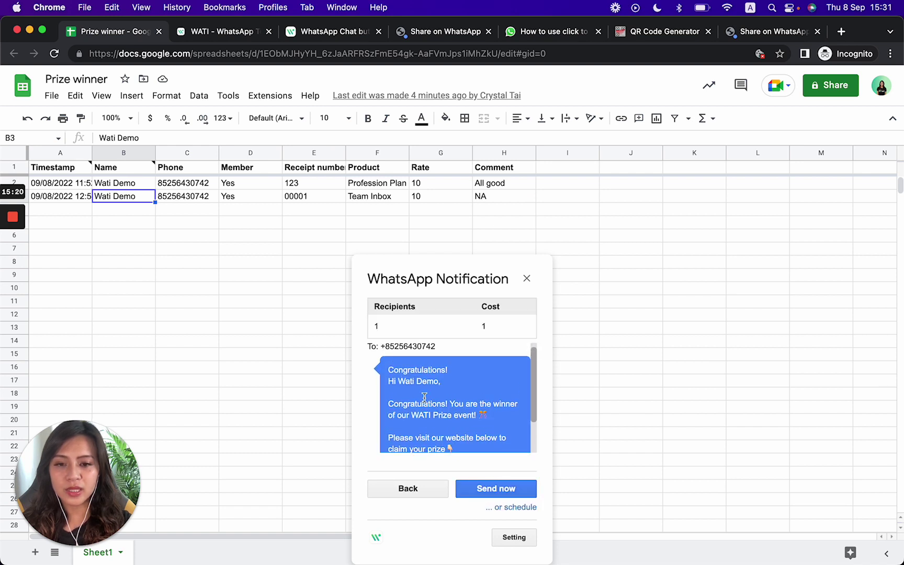
drag(396, 381, 442, 380)
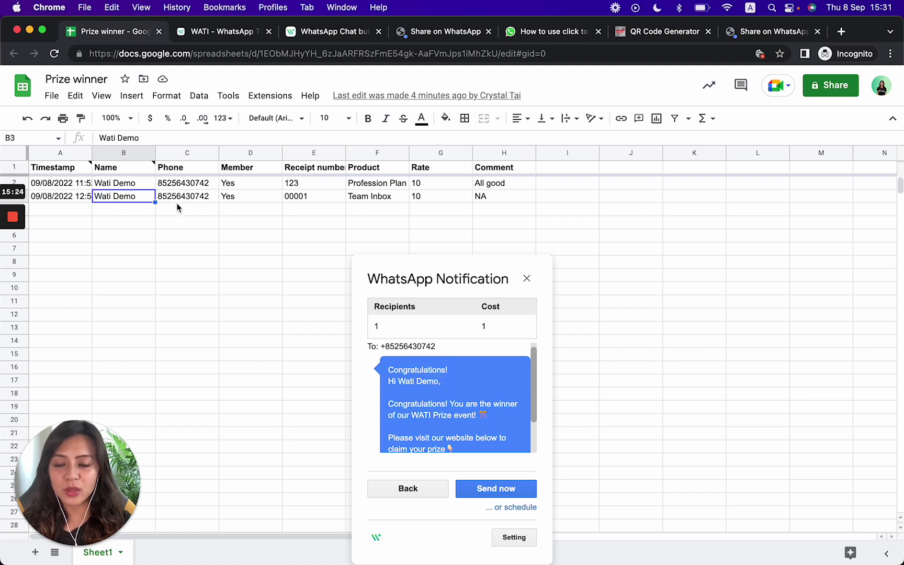
scroll(413, 382, down, 2)
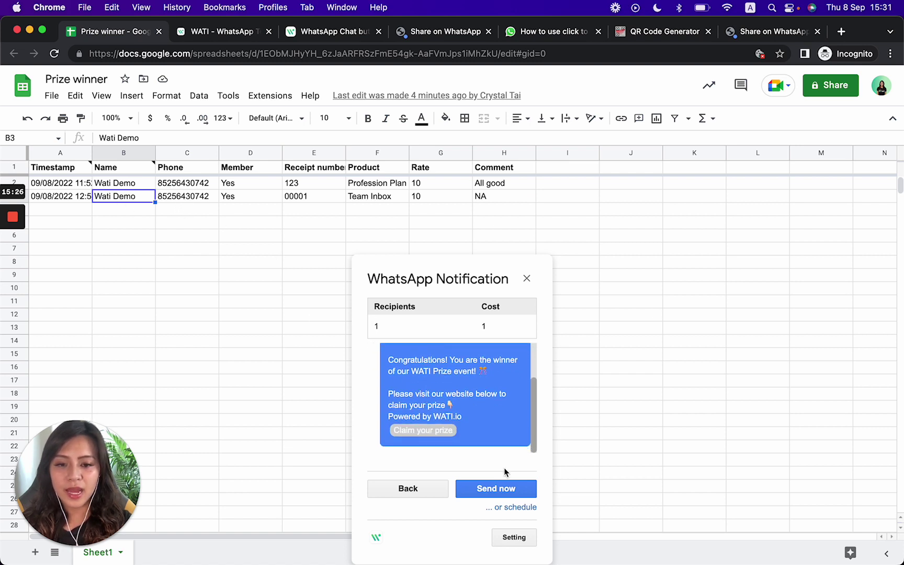
click(523, 507)
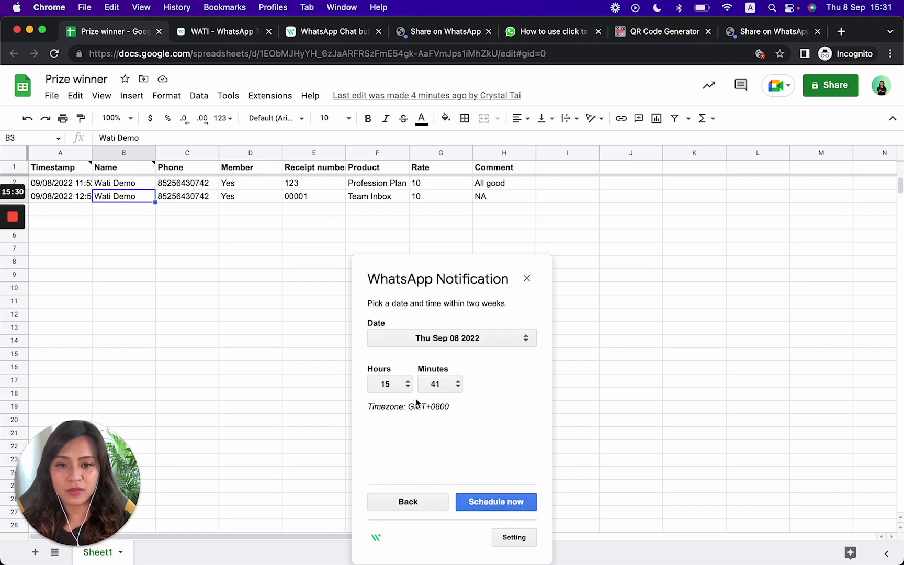
click(407, 503)
click(501, 490)
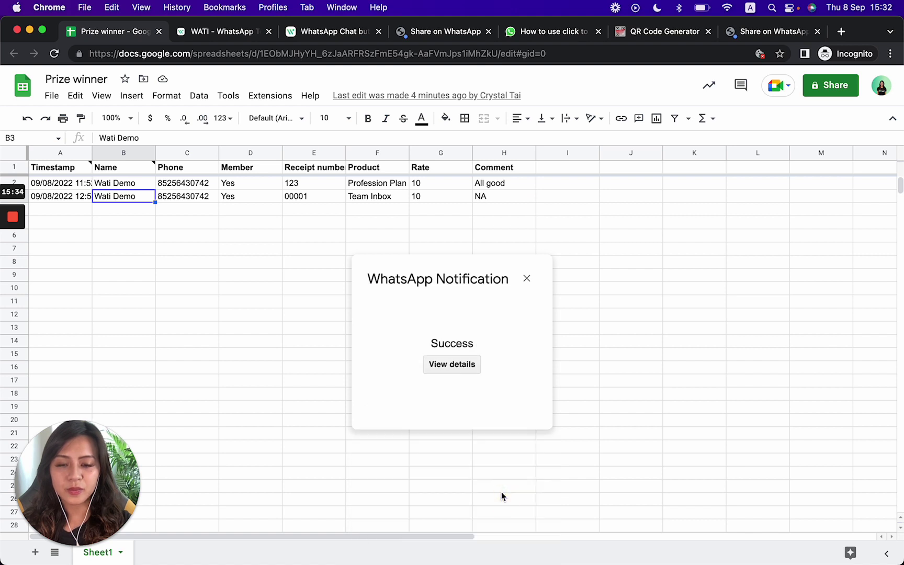
Open the sent message's details in WATI and locate the add-on broadcast in the history
click(467, 368)
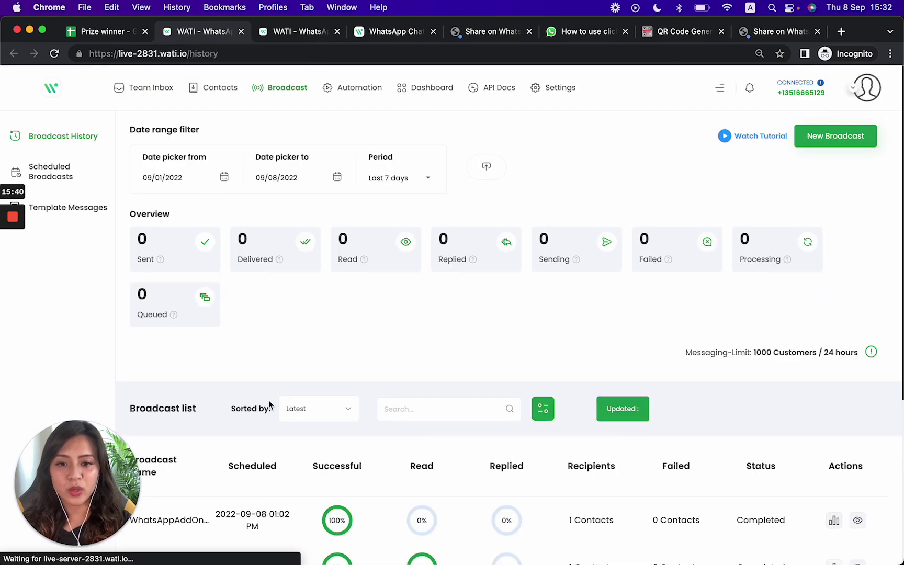
scroll(269, 404, down, 3)
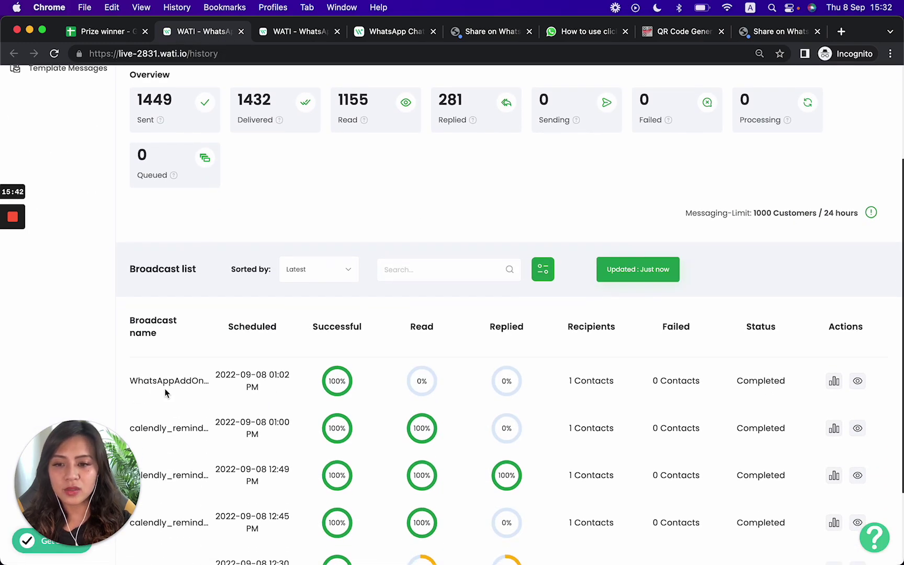
drag(130, 378, 222, 376)
click(221, 377)
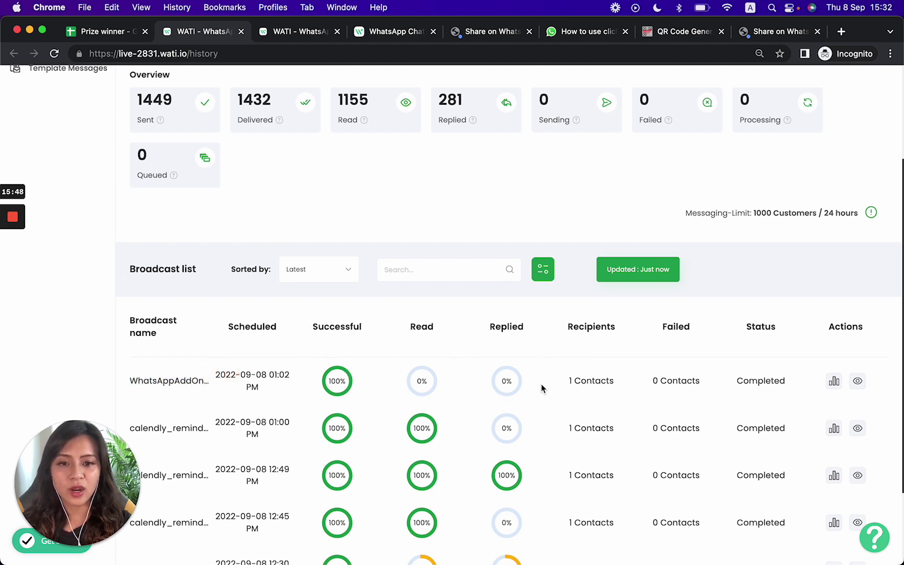
Check the add-on broadcast's statistics by recipient status, then return to the Prize winner sheet
click(834, 384)
click(578, 287)
click(584, 364)
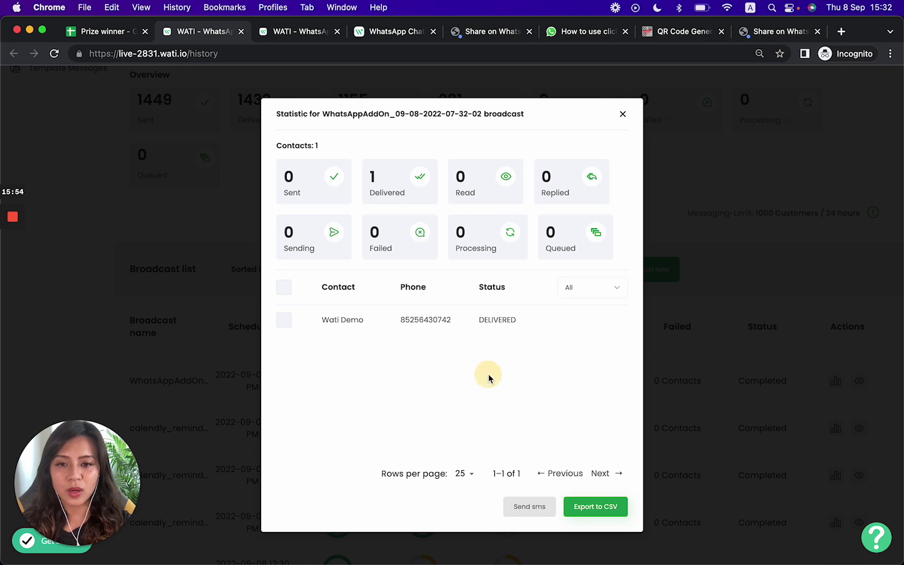
click(623, 114)
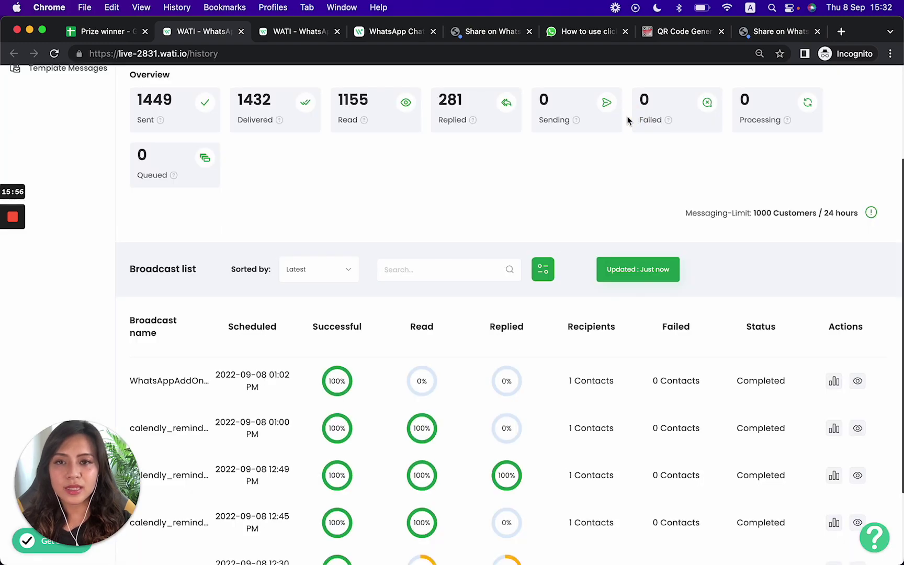
scroll(450, 150, up, 5)
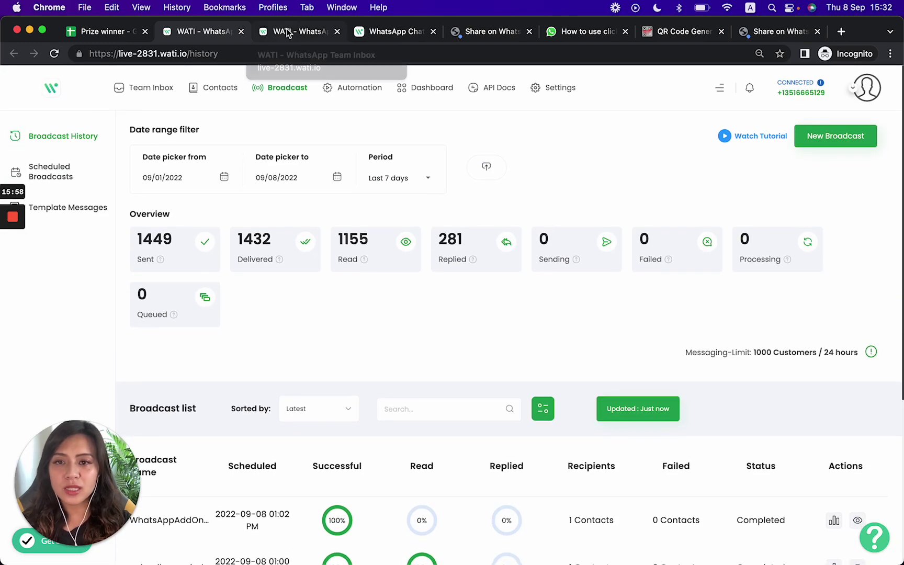
click(286, 33)
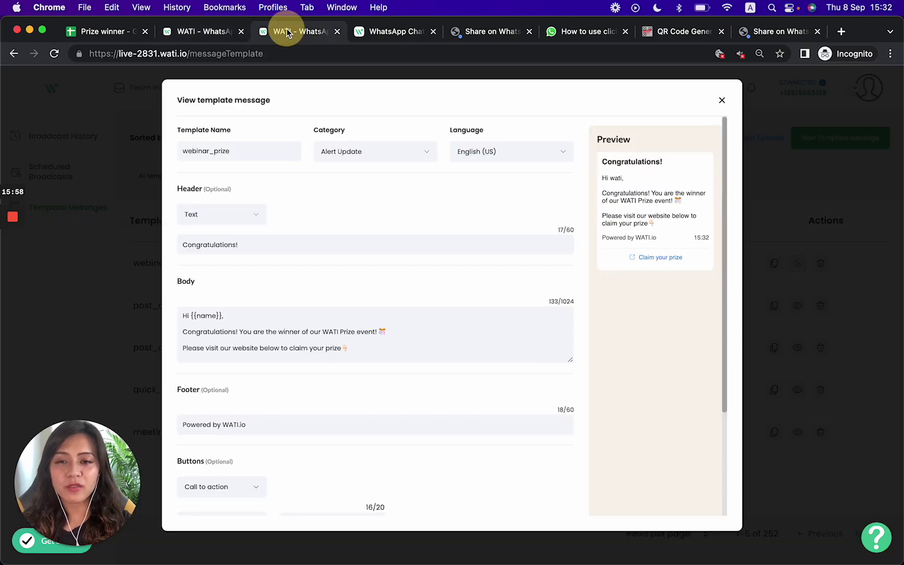
click(96, 30)
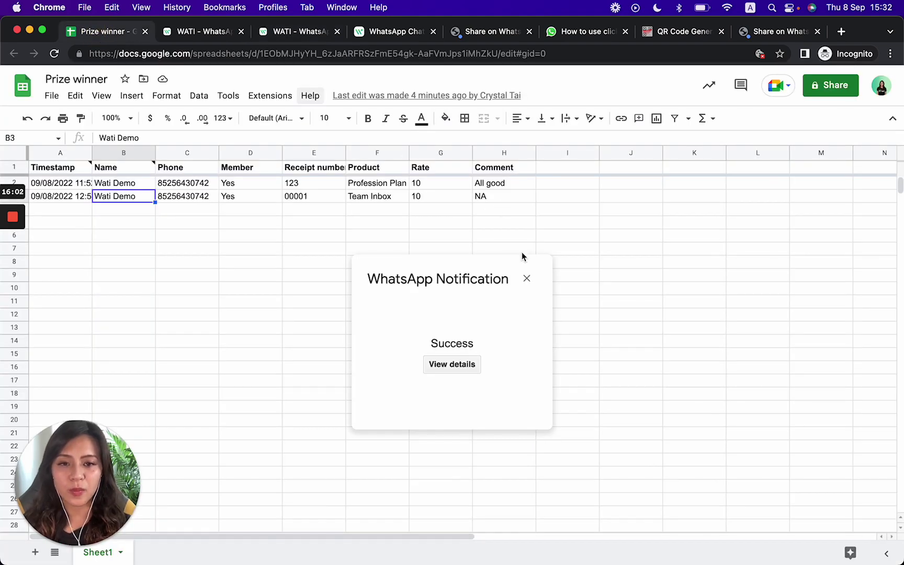
Close the WhatsApp Notification Success dialog
click(530, 281)
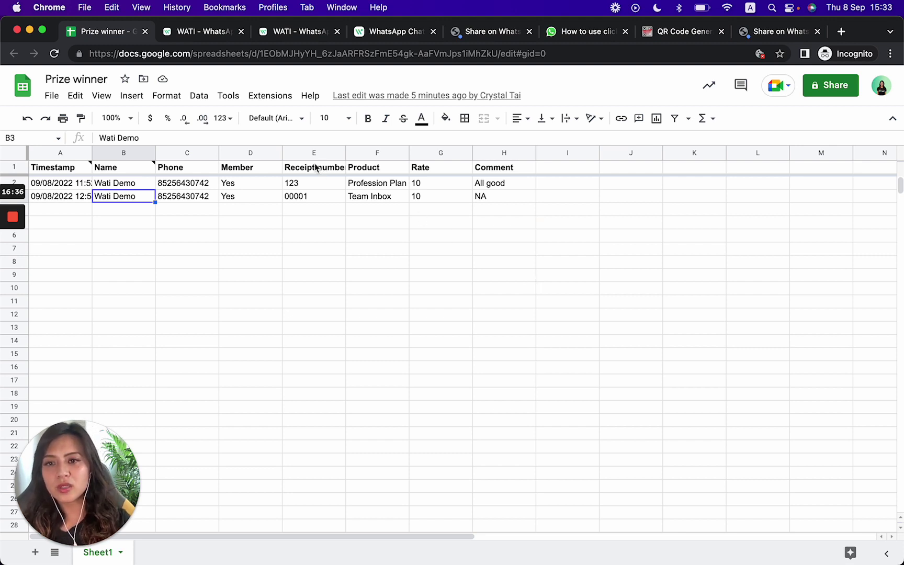
Open Sheet Automation from Extensions > WhatsApp Message Sender and Automation
click(269, 97)
mouse_move(316, 291)
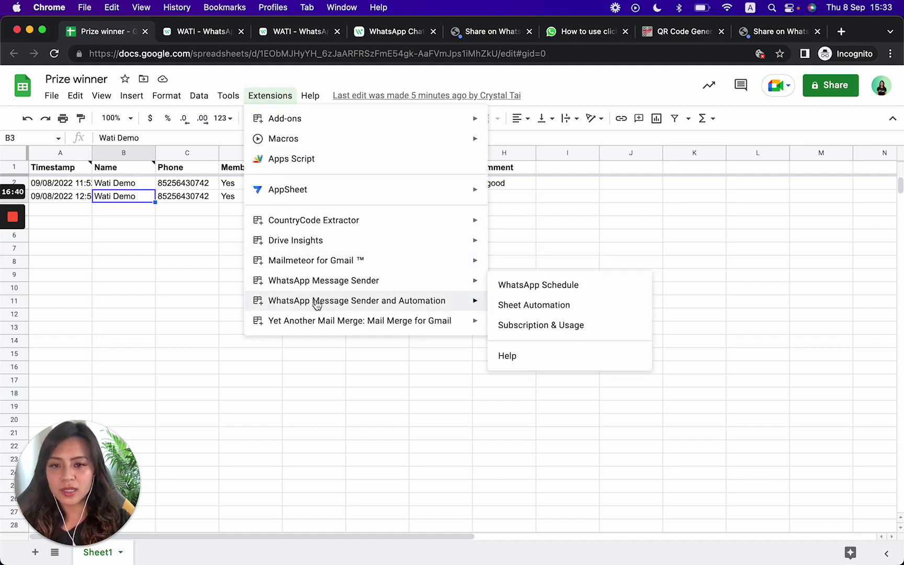
mouse_move(376, 303)
click(546, 326)
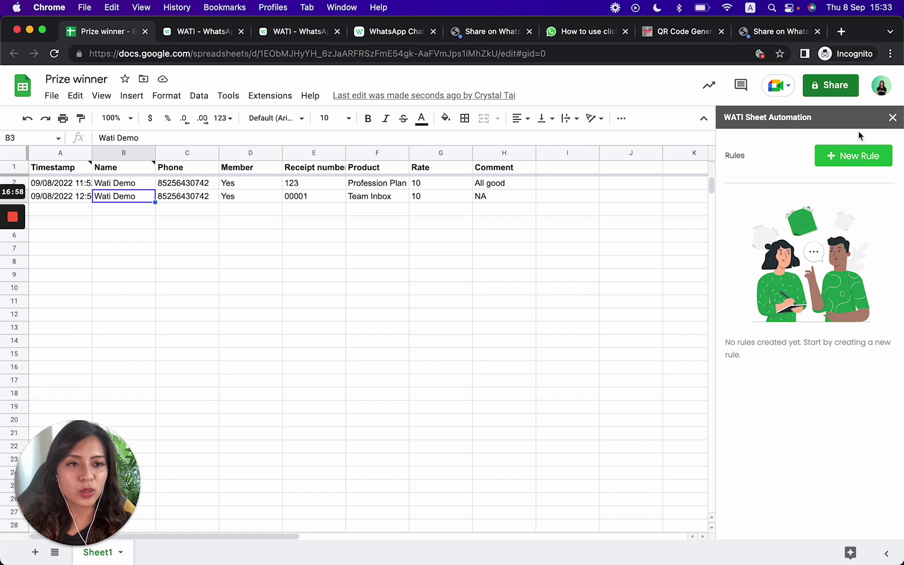
Create a new automation rule named 'Prize'
click(858, 152)
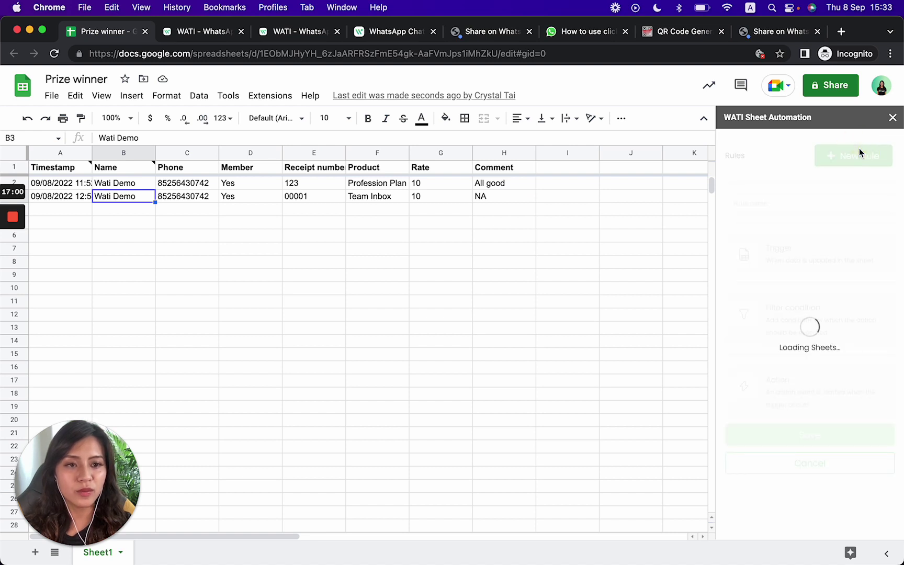
click(836, 202)
text(Prize)
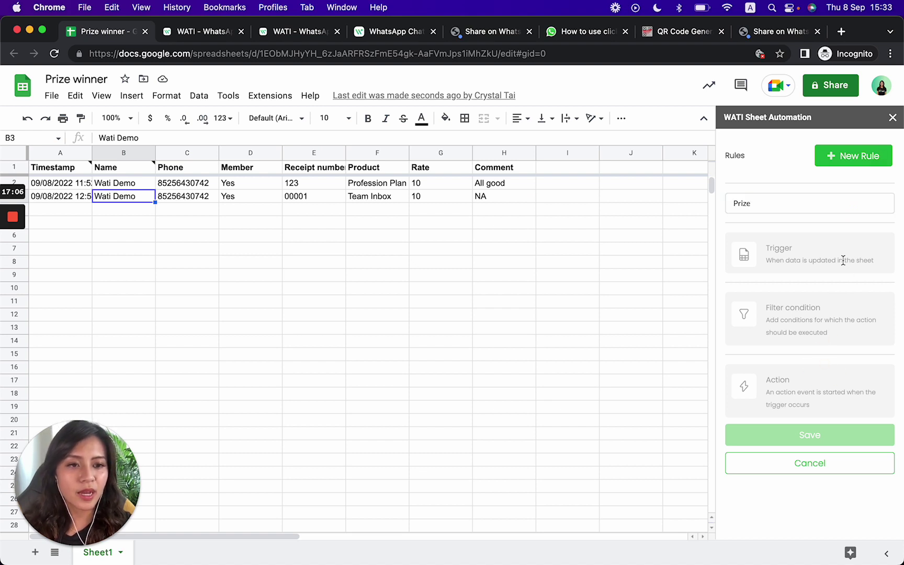
Set the rule's trigger to a new row being added on Sheet1
click(844, 257)
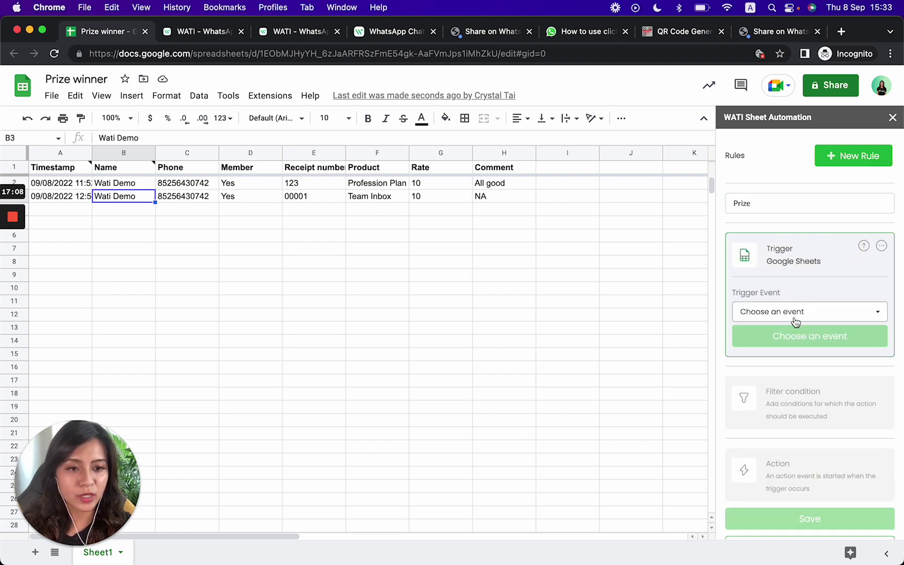
click(815, 315)
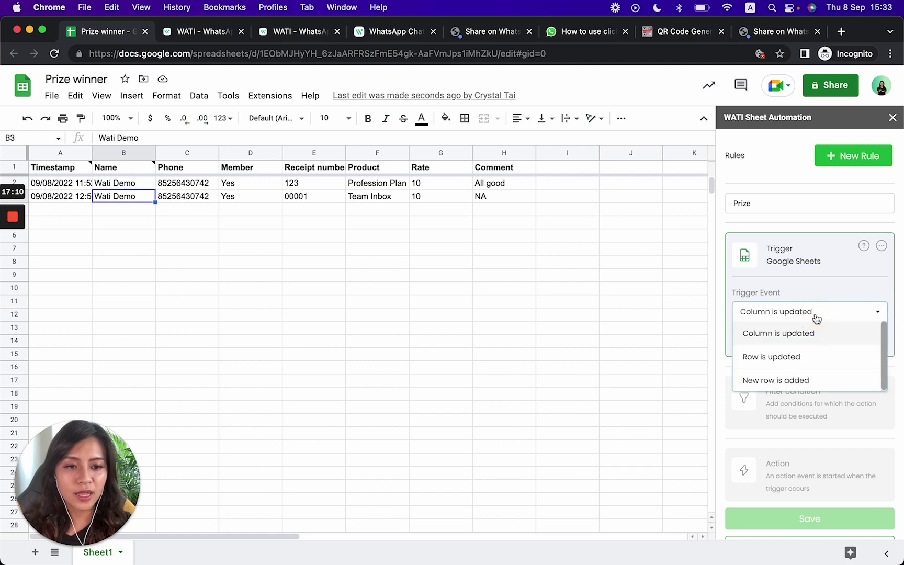
click(805, 381)
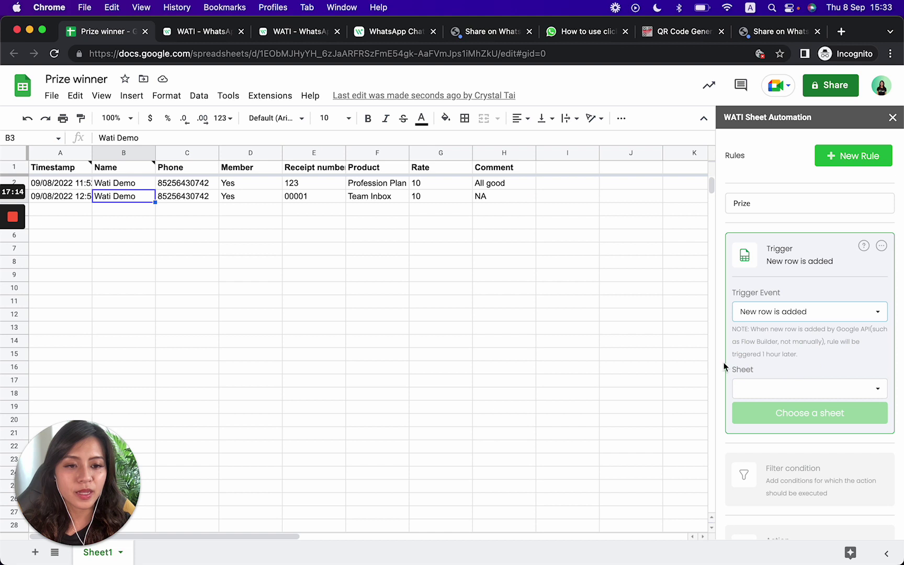
click(787, 389)
click(783, 412)
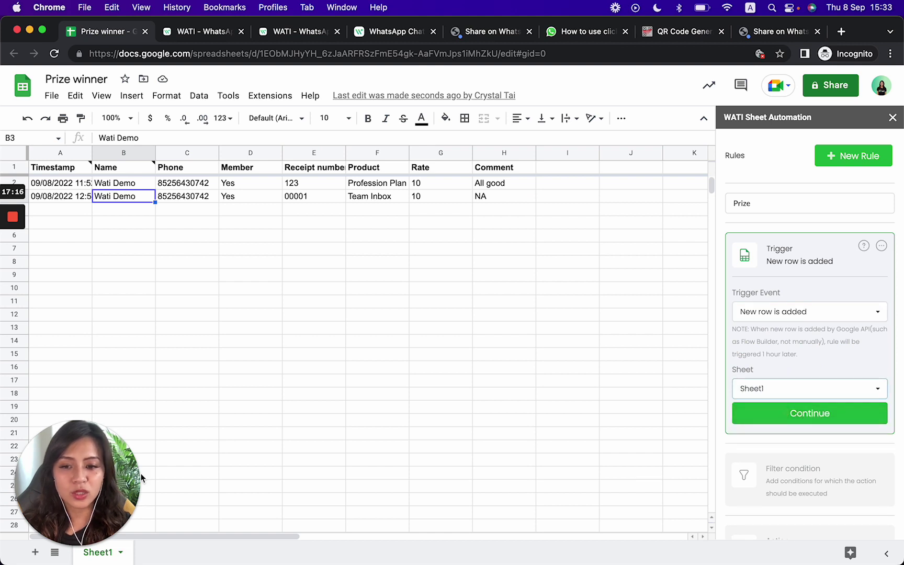
click(786, 413)
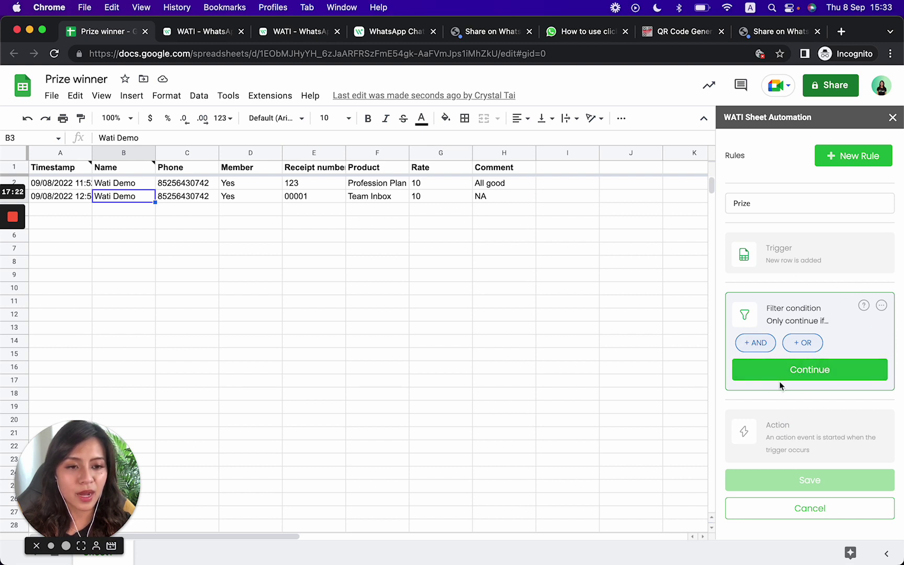
Skip the filters and choose WATI as the rule's action
click(801, 380)
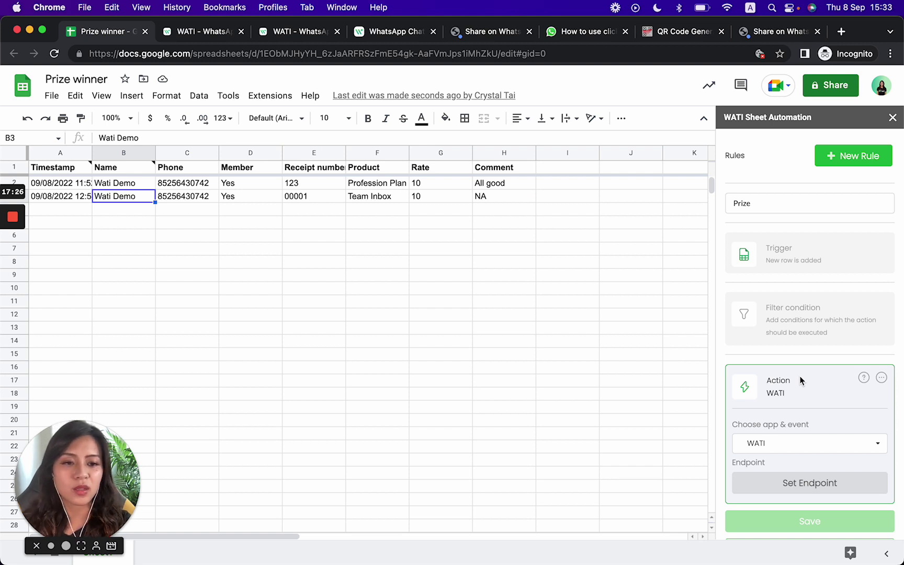
scroll(810, 436, down, 1)
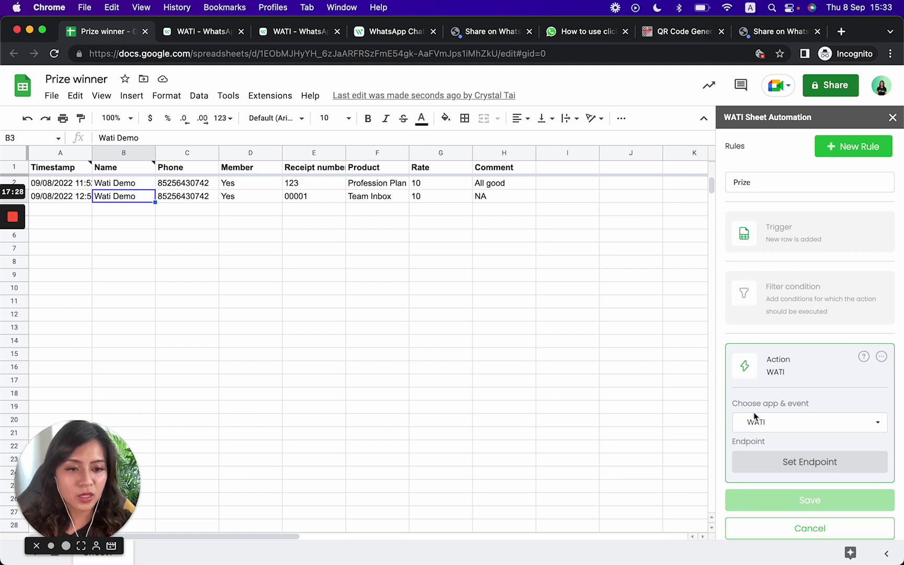
click(829, 461)
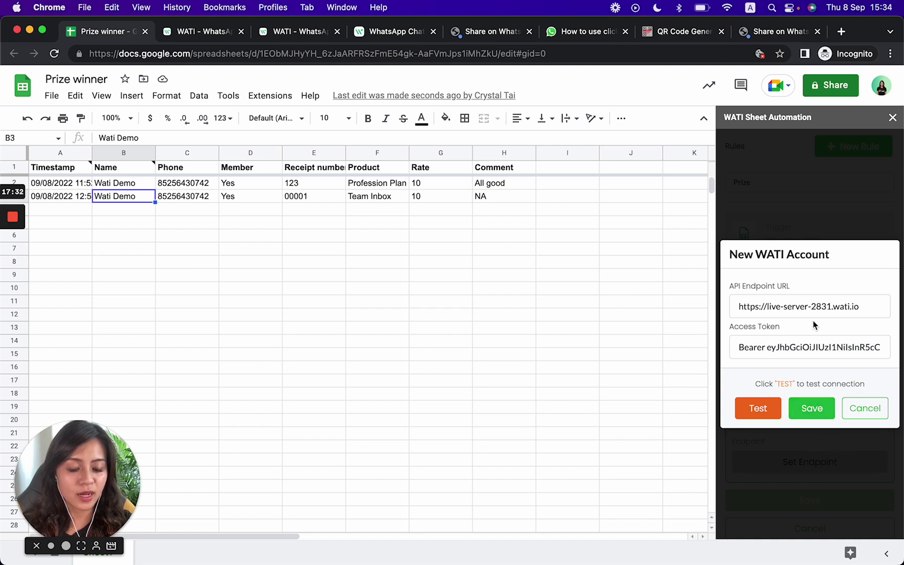
Test and save the WATI account connection
click(765, 417)
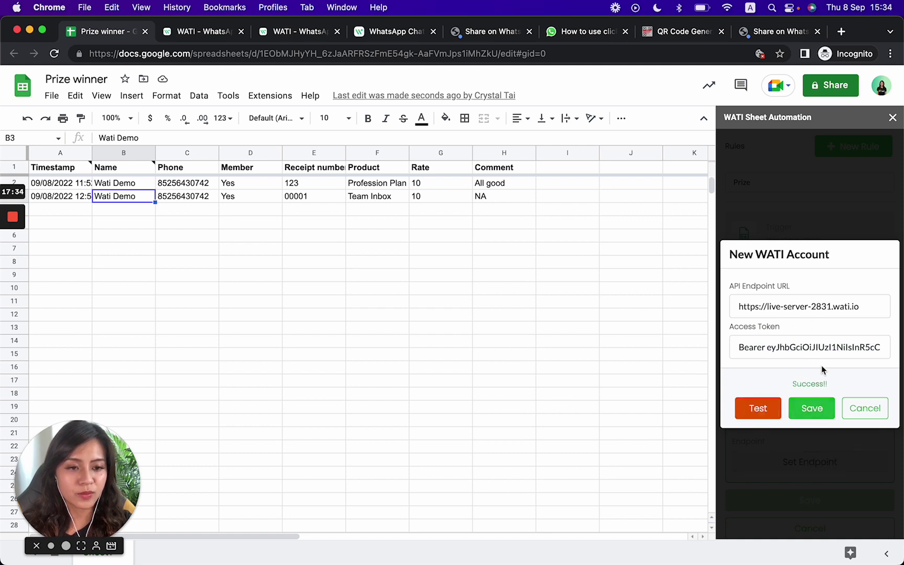
click(806, 409)
scroll(804, 404, down, 4)
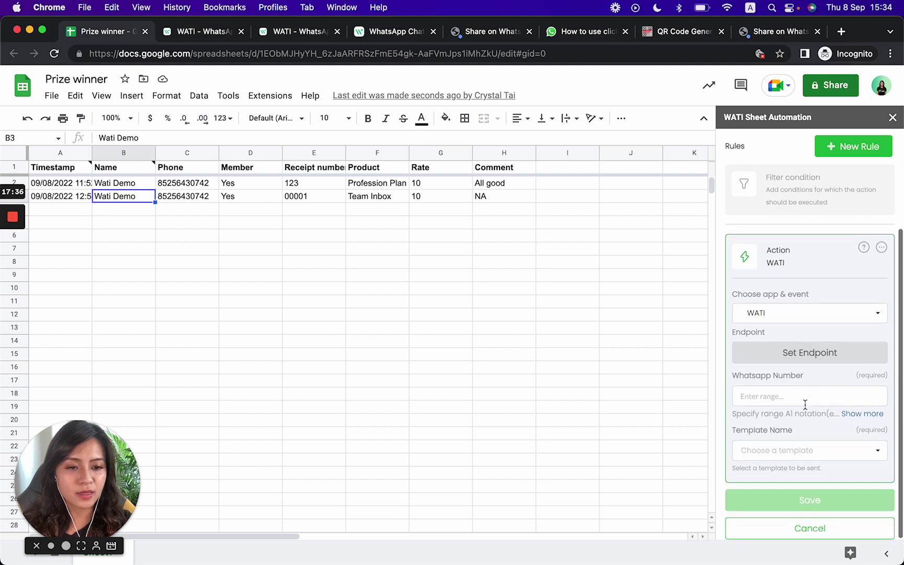
Set the WhatsApp number column to C and choose the webinar_prize template
click(779, 397)
text(B)
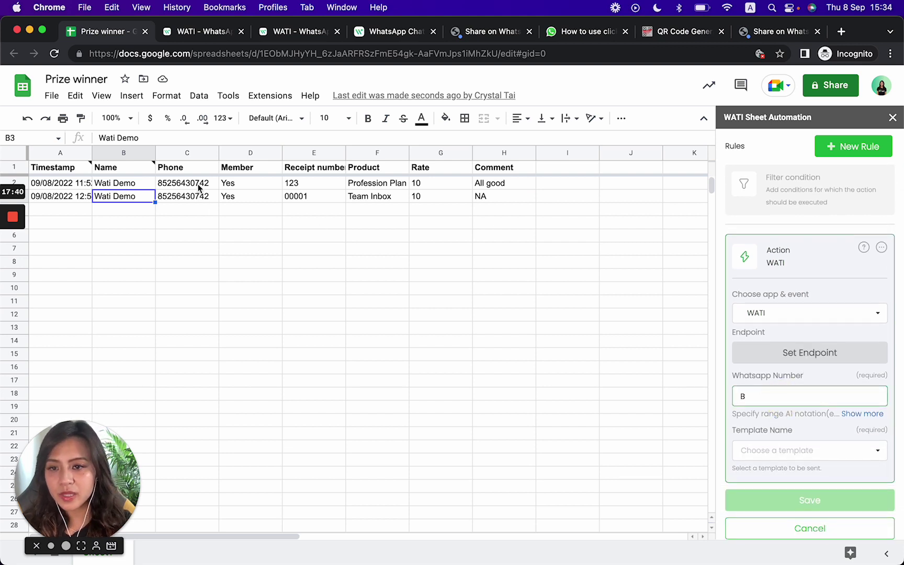
drag(197, 184, 196, 202)
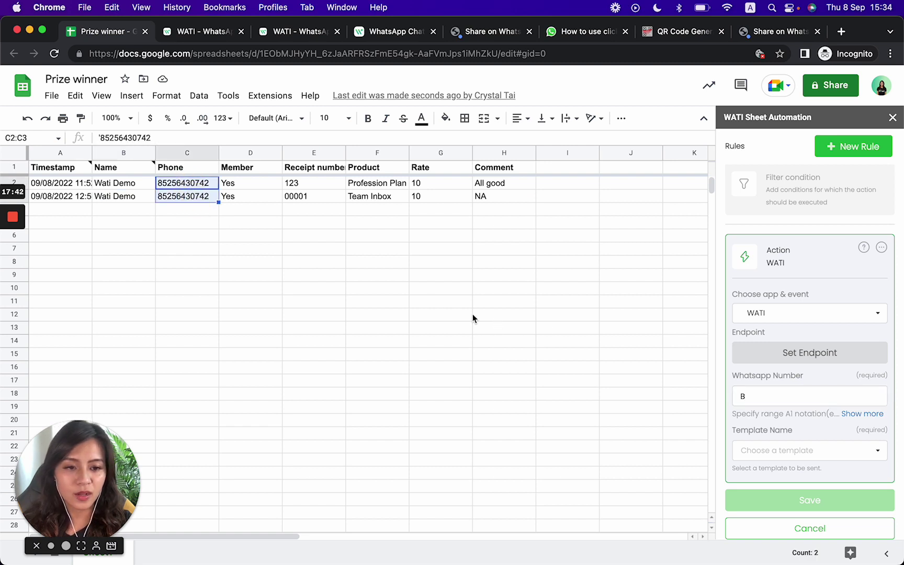
click(196, 157)
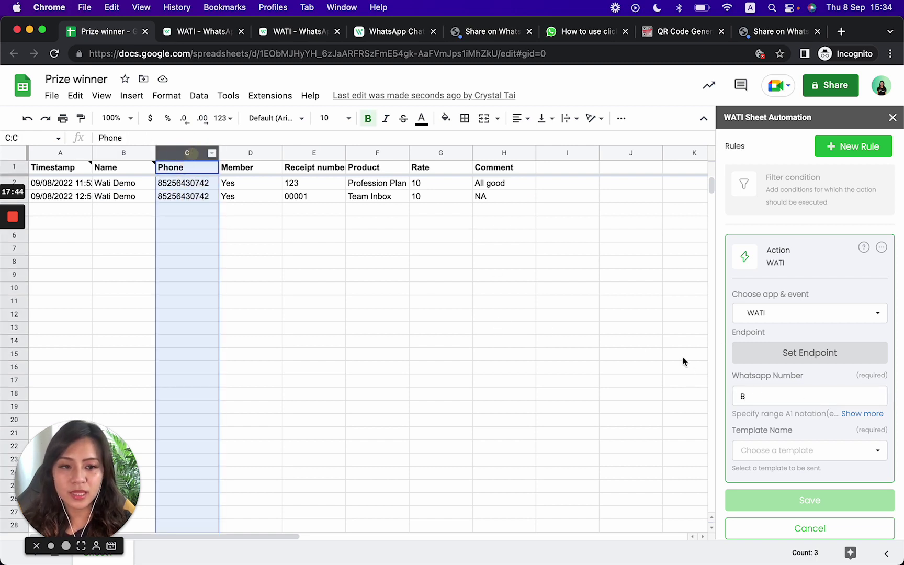
double_click(752, 396)
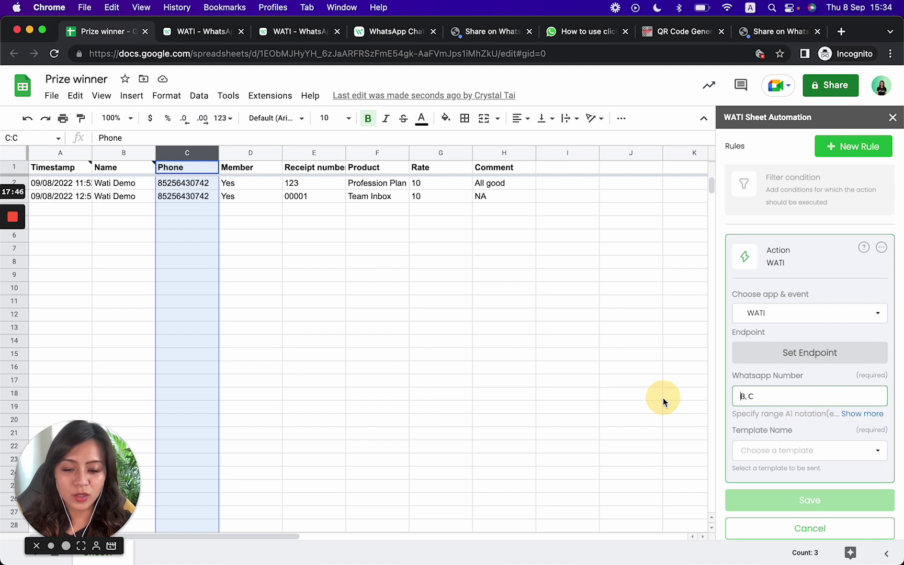
text(C)
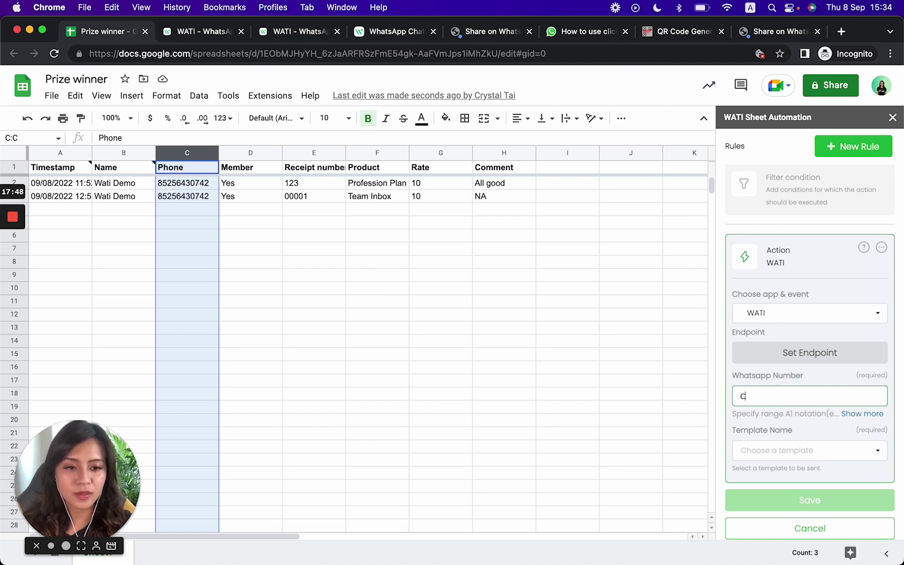
click(744, 450)
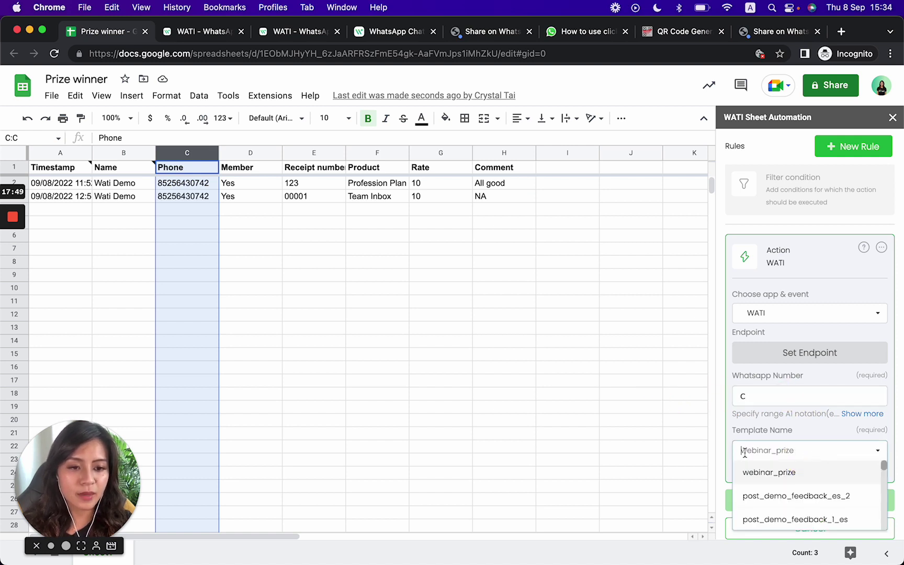
click(766, 479)
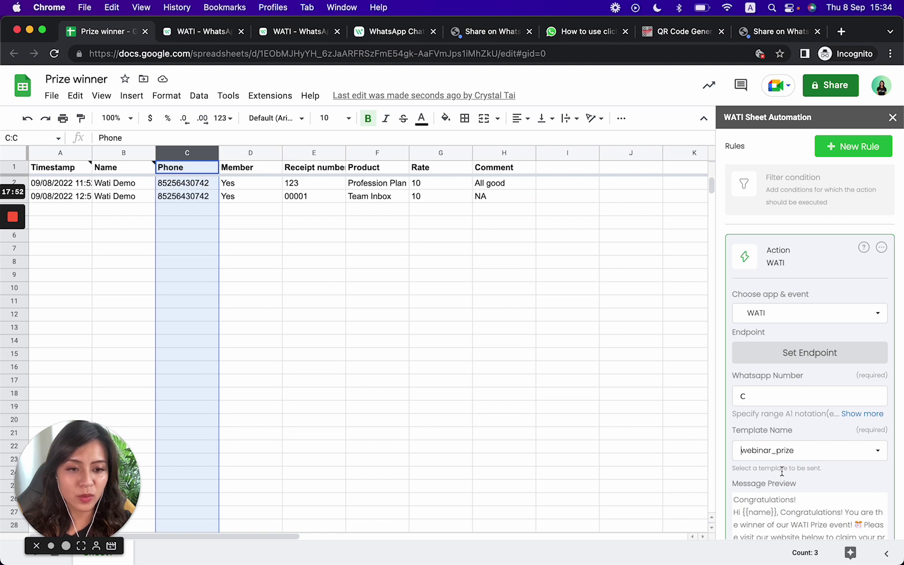
Set the custom name parameter to column B and save the rule
scroll(782, 473, down, 5)
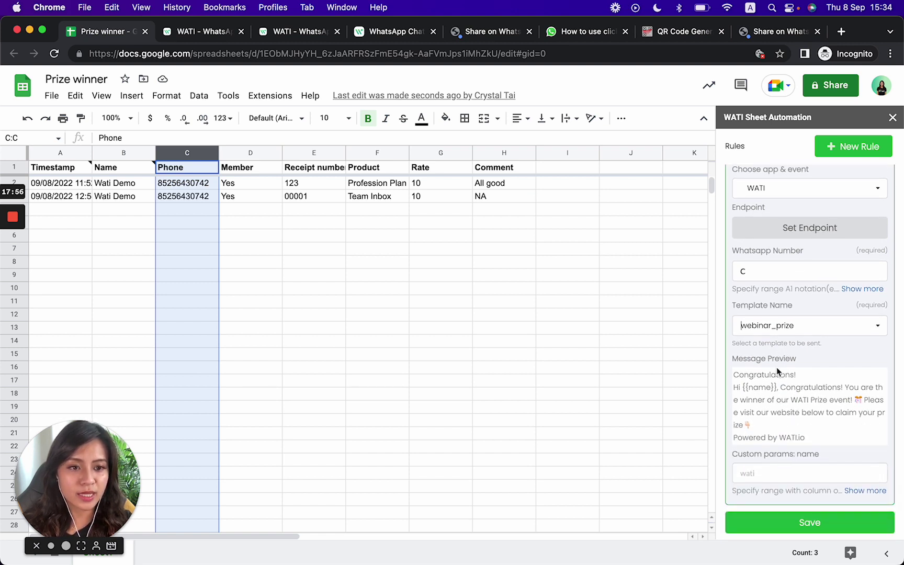
drag(740, 375, 755, 428)
click(756, 418)
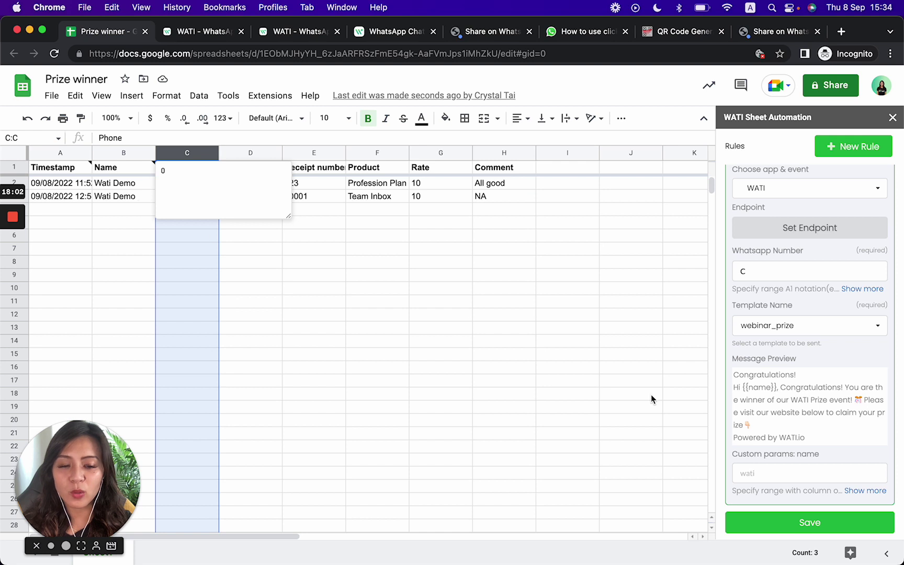
click(784, 477)
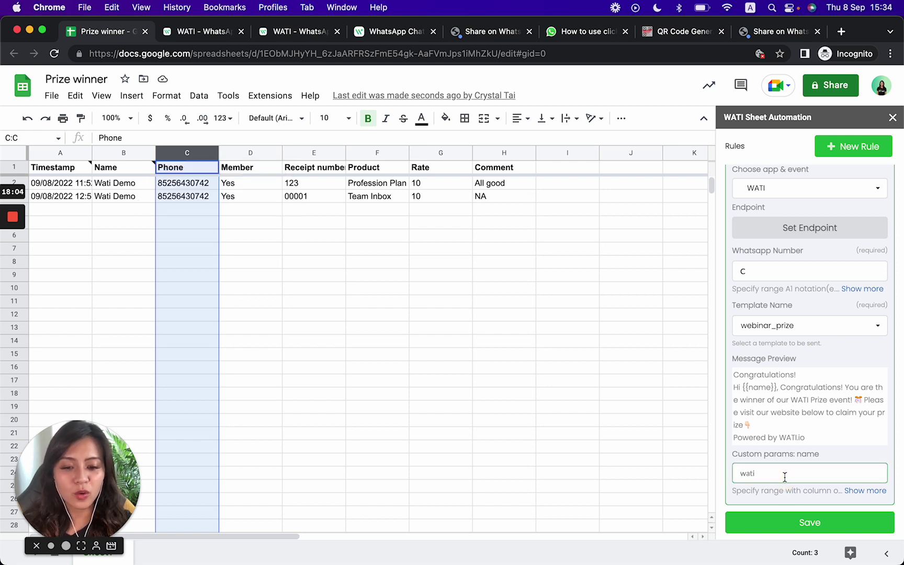
text(C8)
key(BackSpace)
key(BackSpace)
text(B)
click(828, 520)
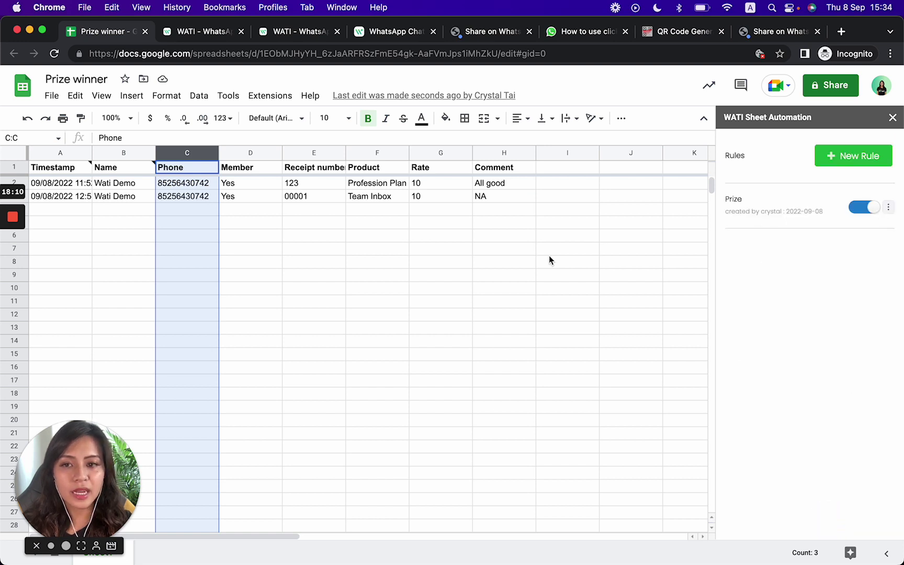
click(515, 272)
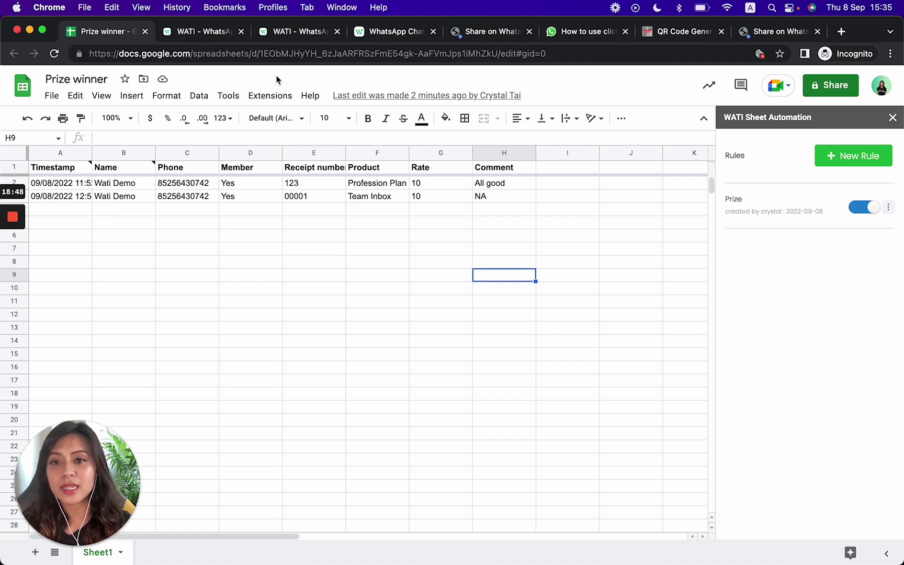
click(210, 32)
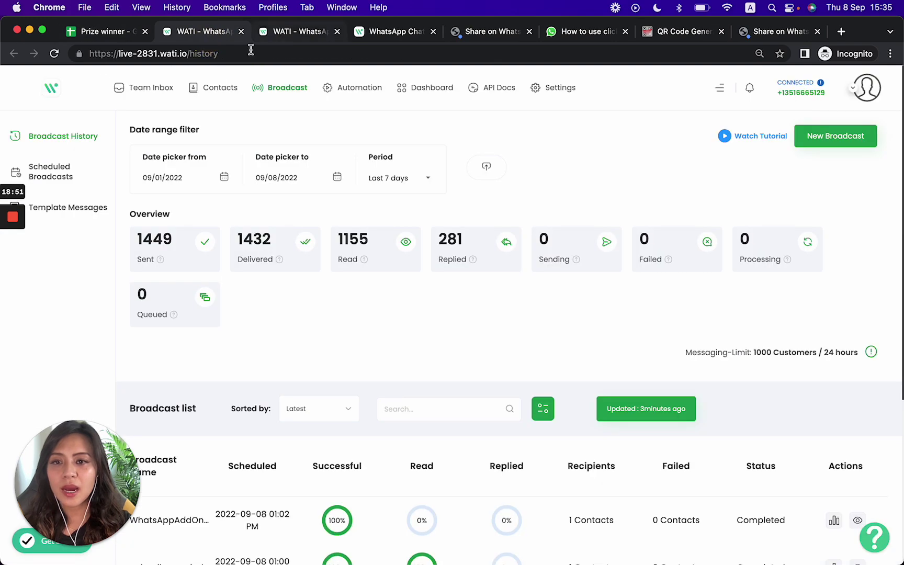
Look at the Webinar_demo_Sep2022 flow under Automation > Flows, then the webinar_prize template
click(370, 93)
click(39, 273)
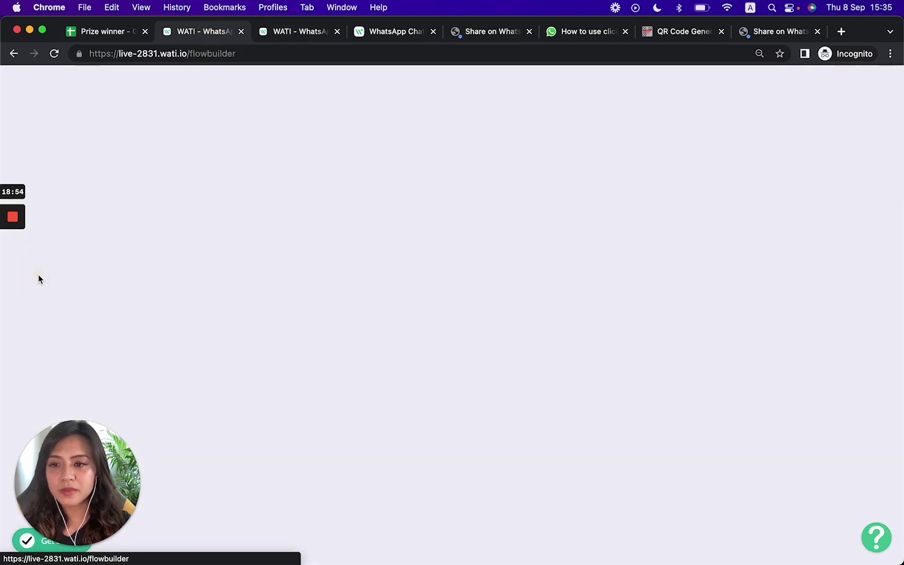
click(196, 232)
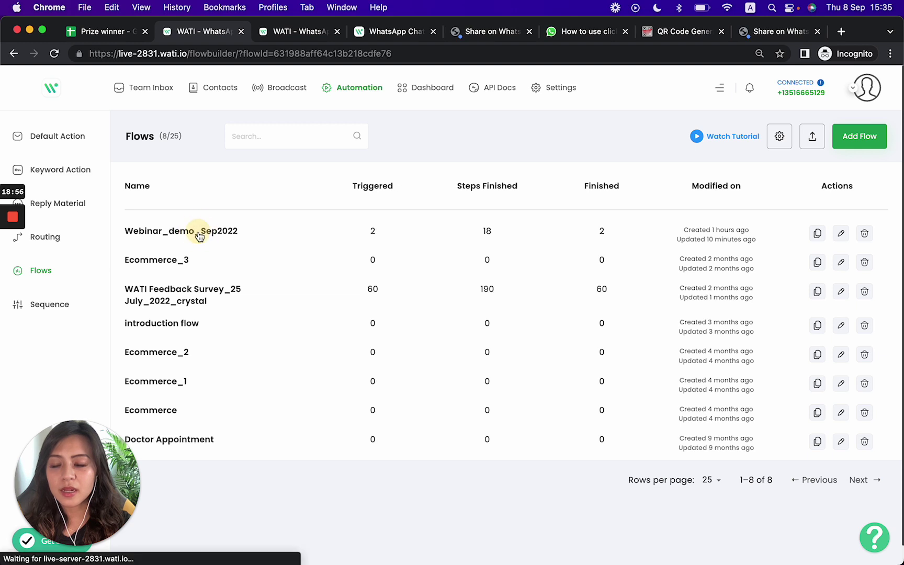
scroll(85, 356, down, 1)
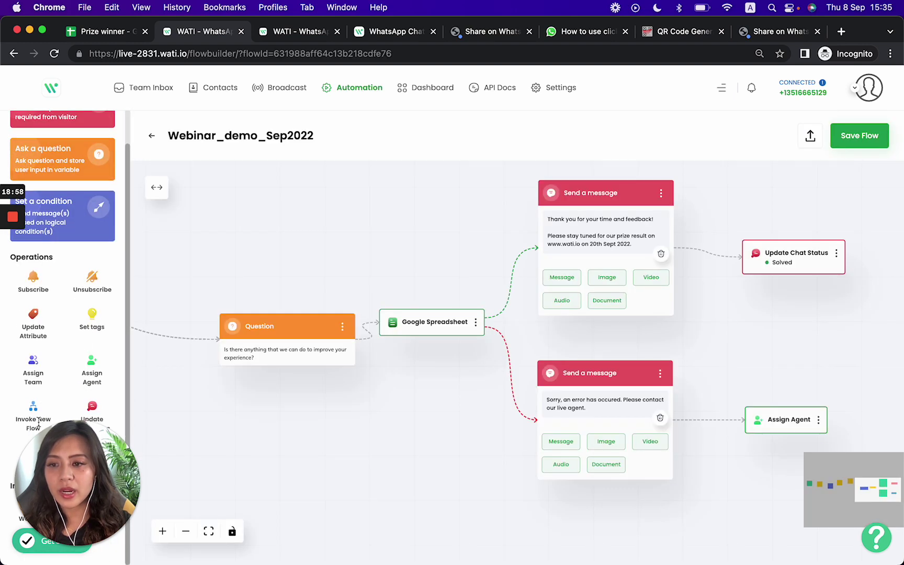
click(147, 467)
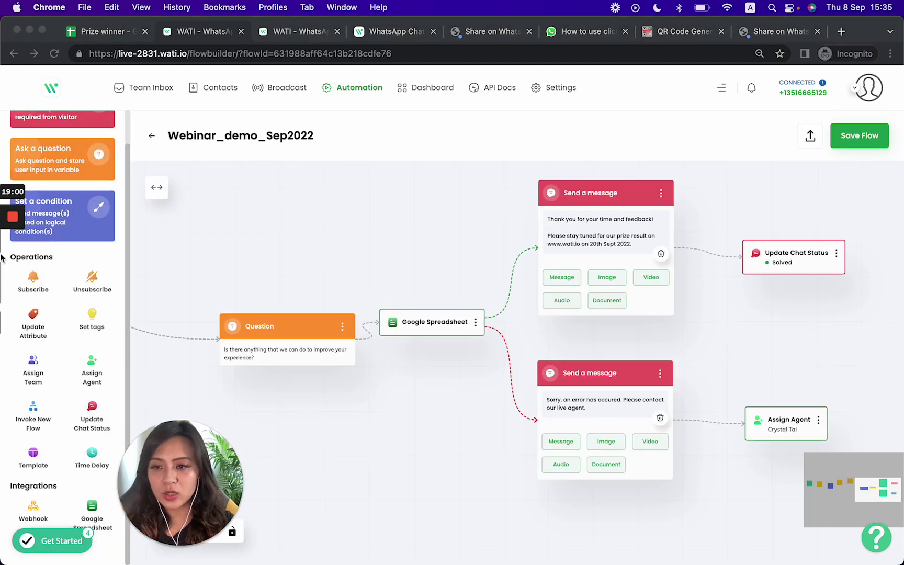
click(285, 34)
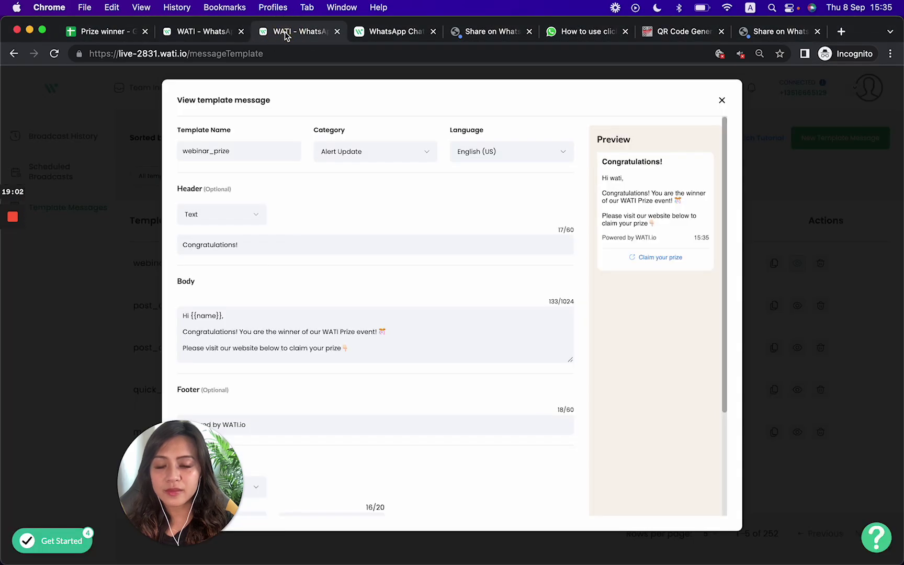
click(415, 36)
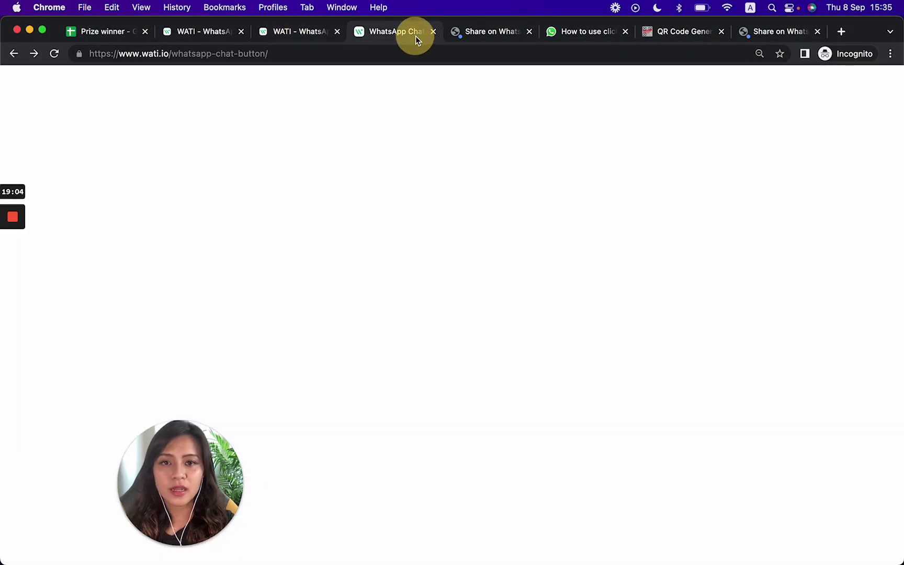
Bring up the WATI pricing page and view the Standard (HKD 399) and Professional (HKD 799) monthly plans
scroll(525, 71, up, 6)
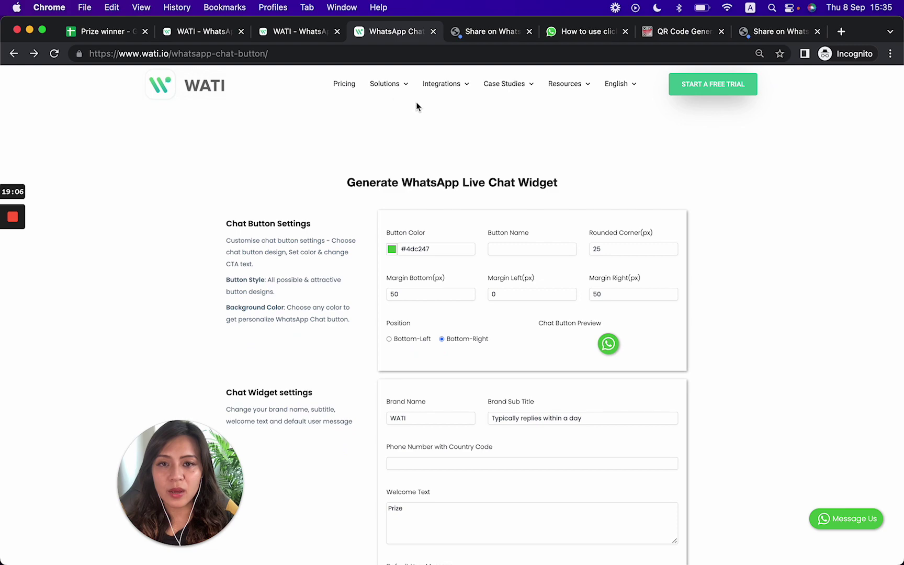
click(345, 84)
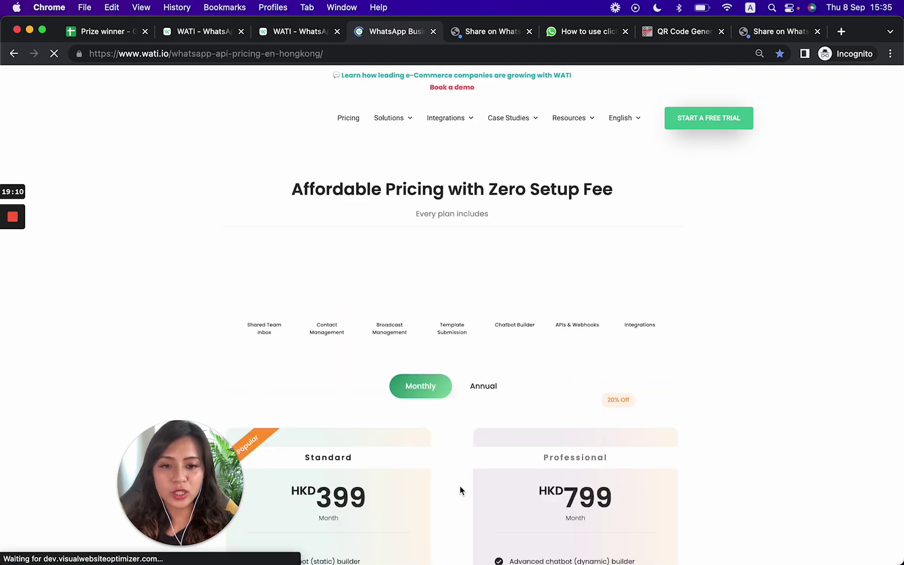
scroll(541, 405, down, 2)
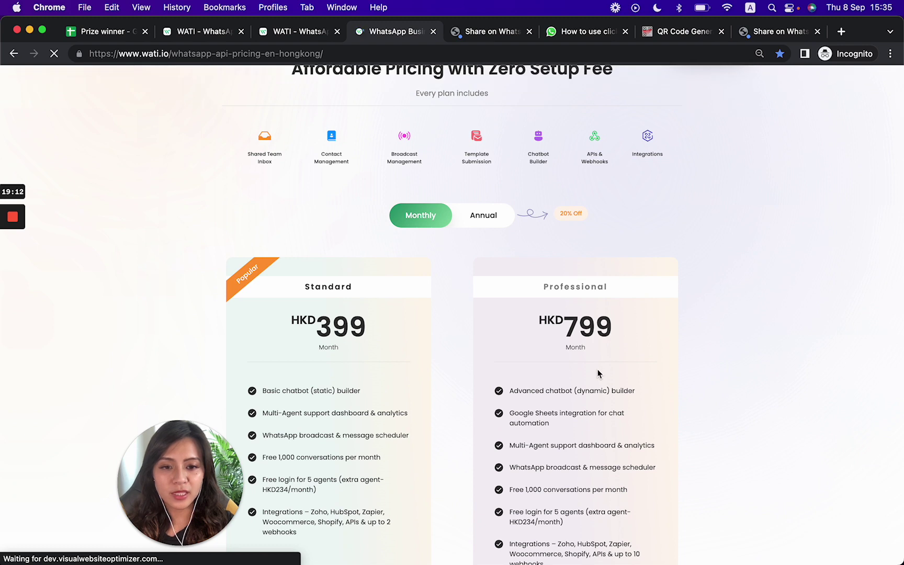